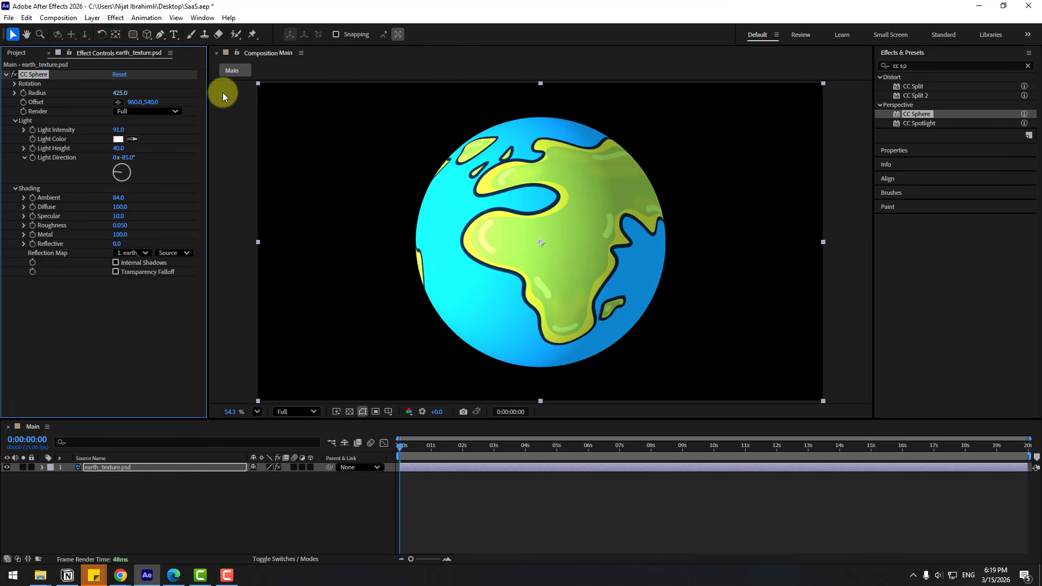
Set CC Sphere Radius to 548 and Offset to 960,1101 so the globe rises from the bottom.
left_click_drag(153, 99, 400, 119)
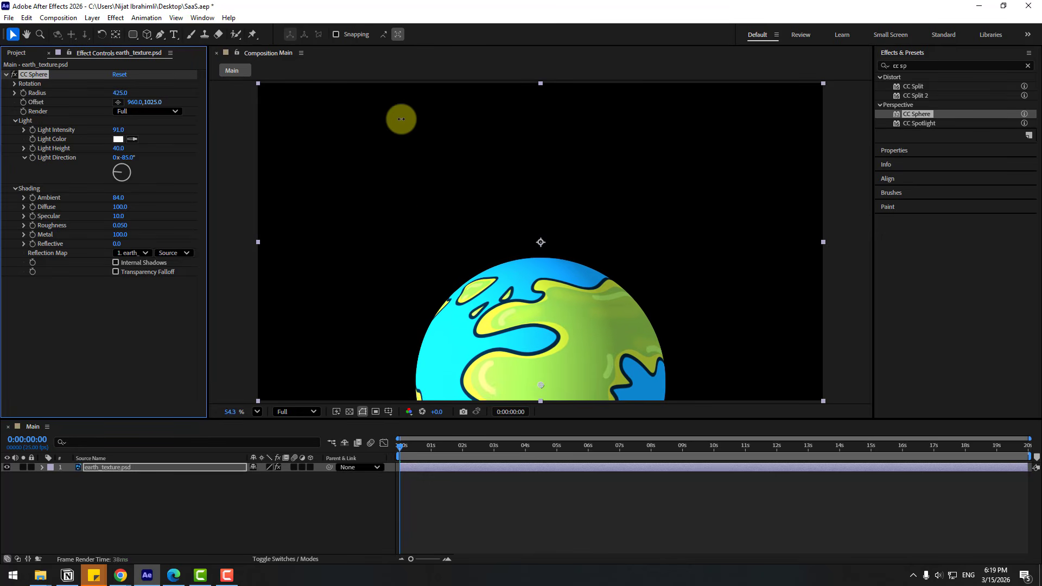
left_click_drag(114, 93, 197, 103)
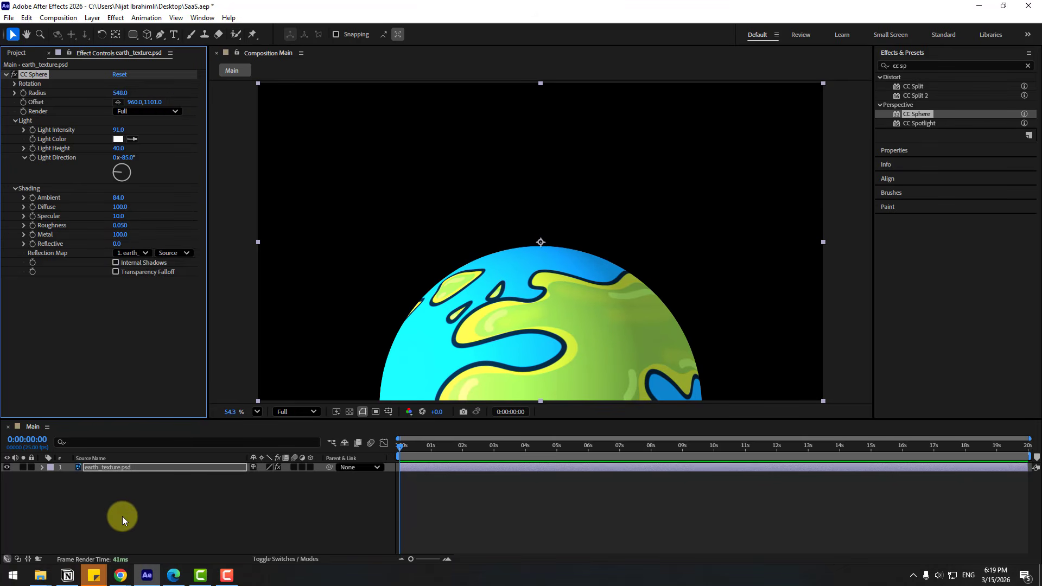
Create a new solid named BG and place it beneath the earth layer.
left_click(126, 523)
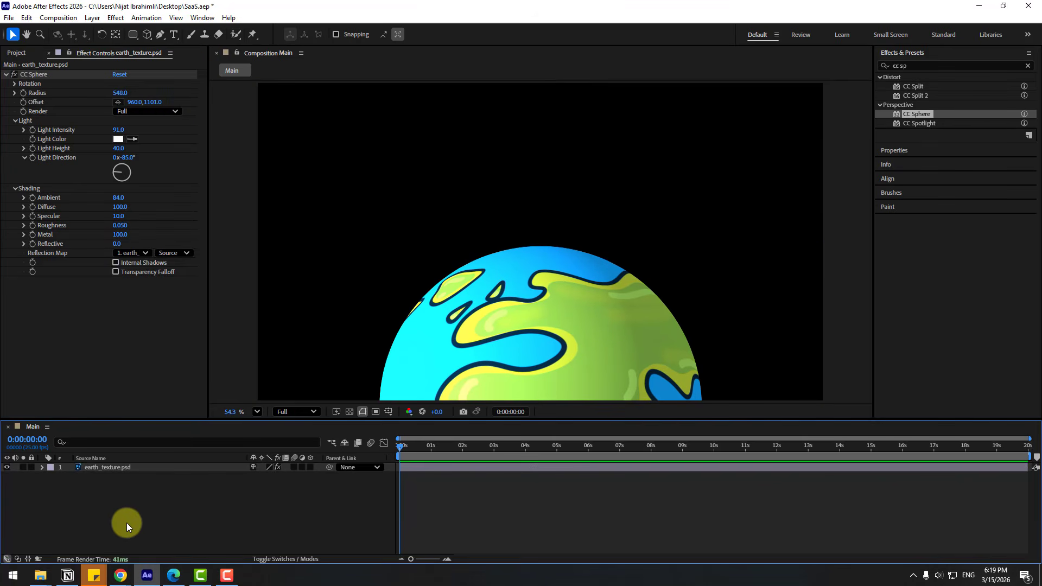
right_click(126, 523)
mouse_move(204, 397)
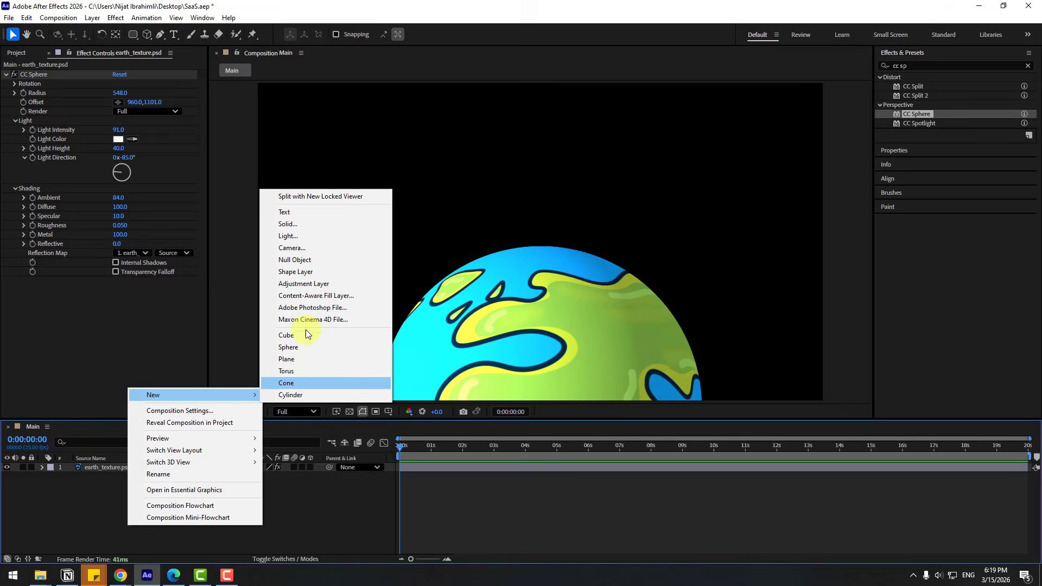
left_click(295, 221)
type("BG")
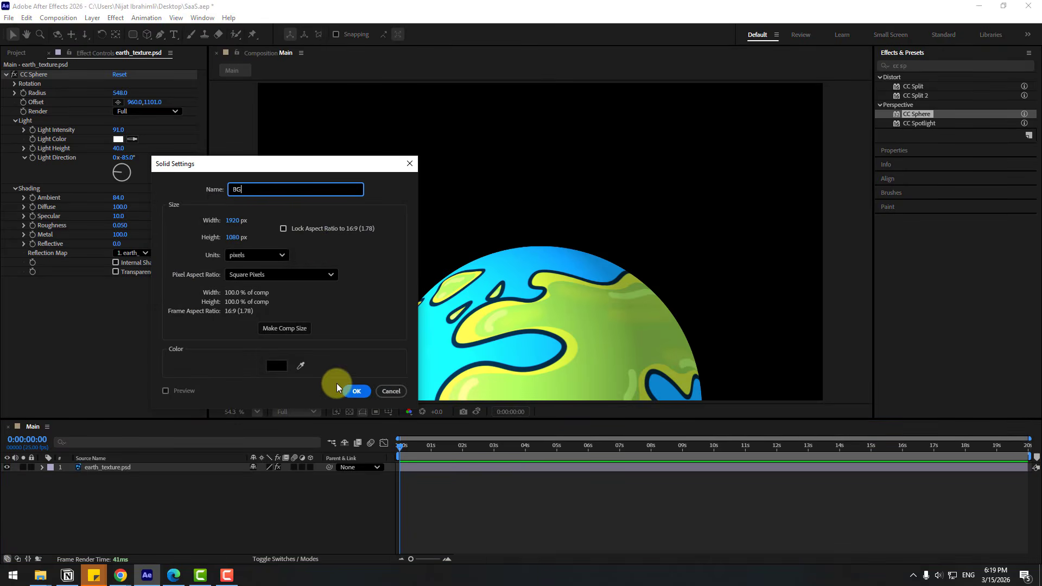
left_click(350, 392)
left_click_drag(88, 466, 116, 483)
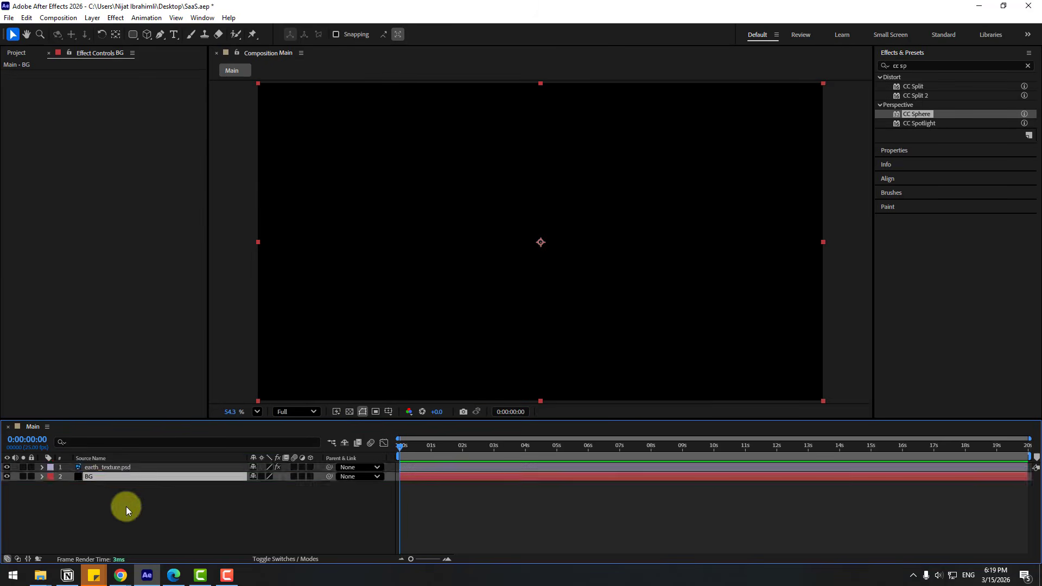
Apply the 4-Color Gradient effect to the BG solid.
left_click(917, 64)
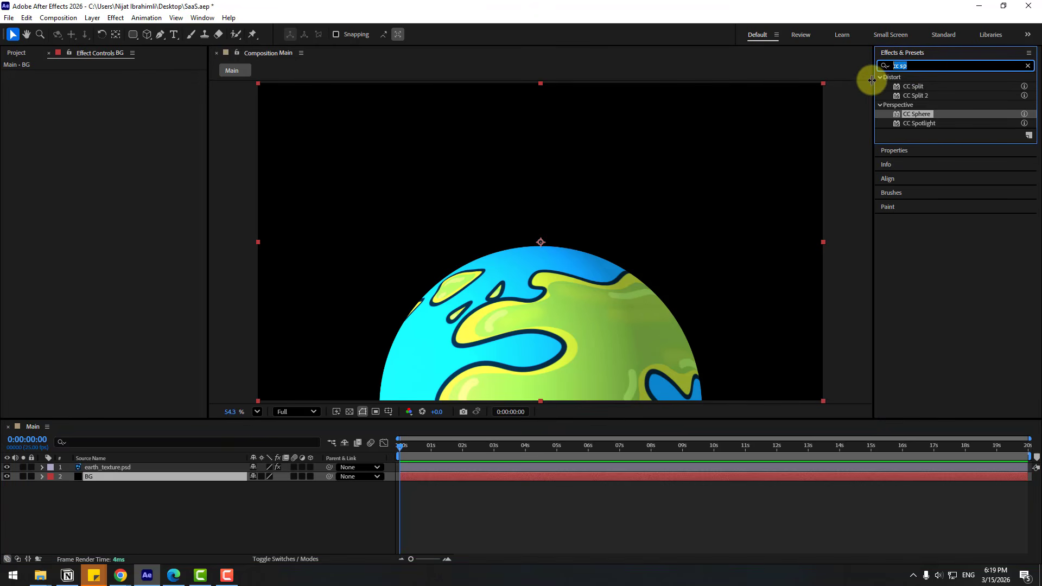
type("4")
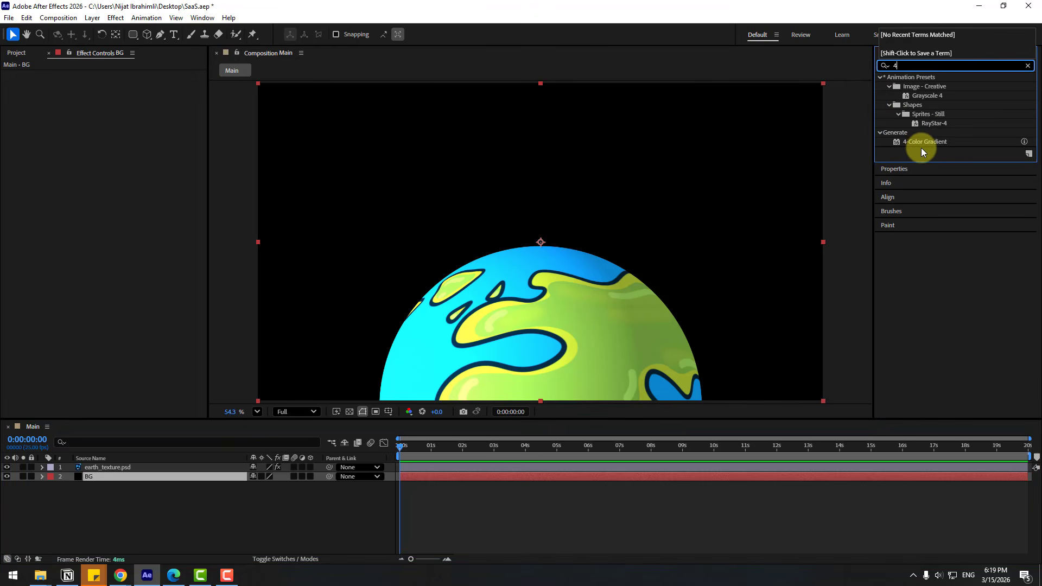
left_click(926, 145)
left_click_drag(923, 143, 94, 482)
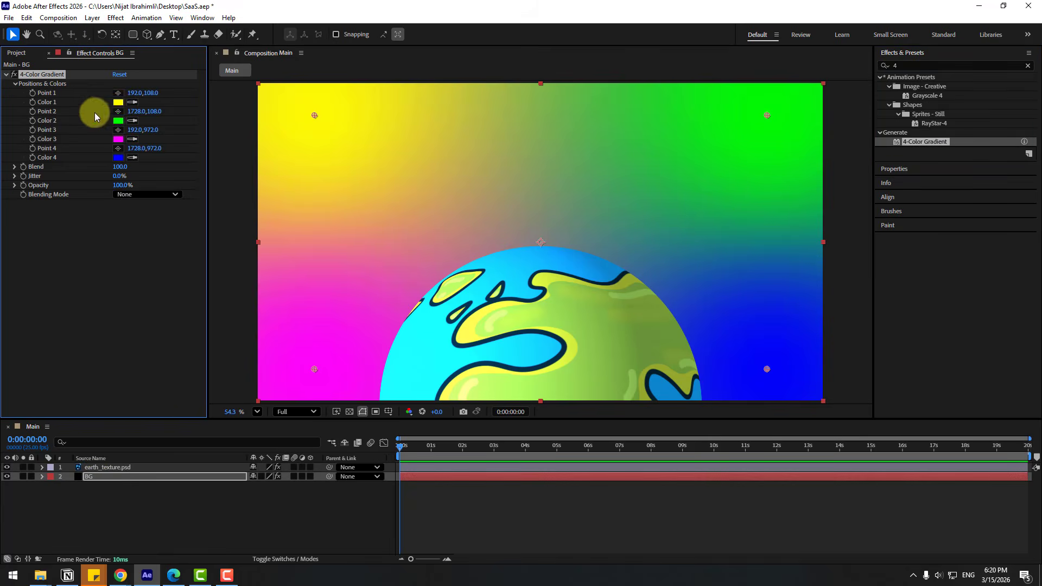
Set gradient Color 1 to dark navy and Color 2 to a cyan sampled from the comp.
left_click(118, 102)
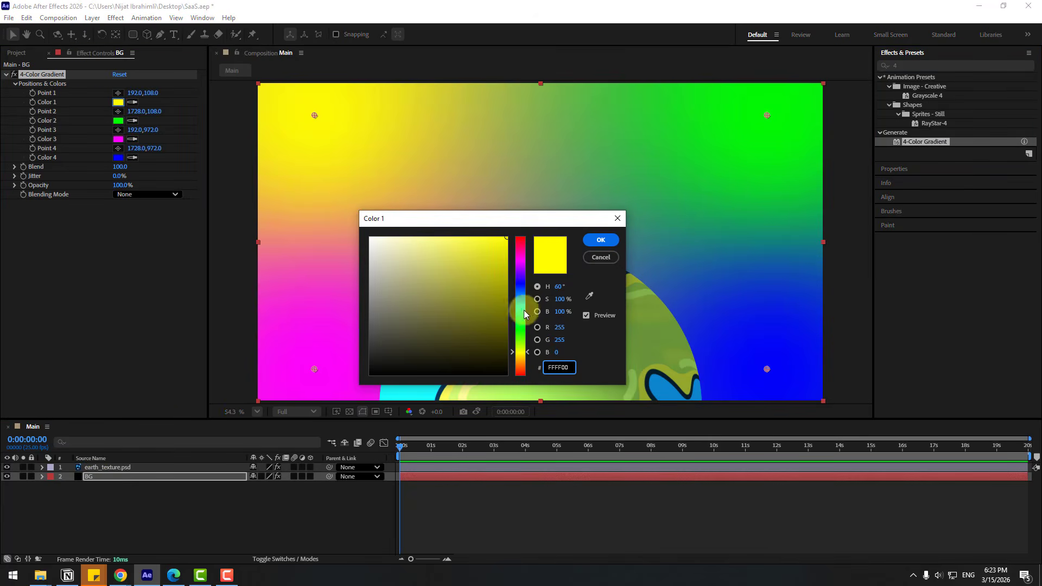
left_click(525, 293)
left_click(501, 269)
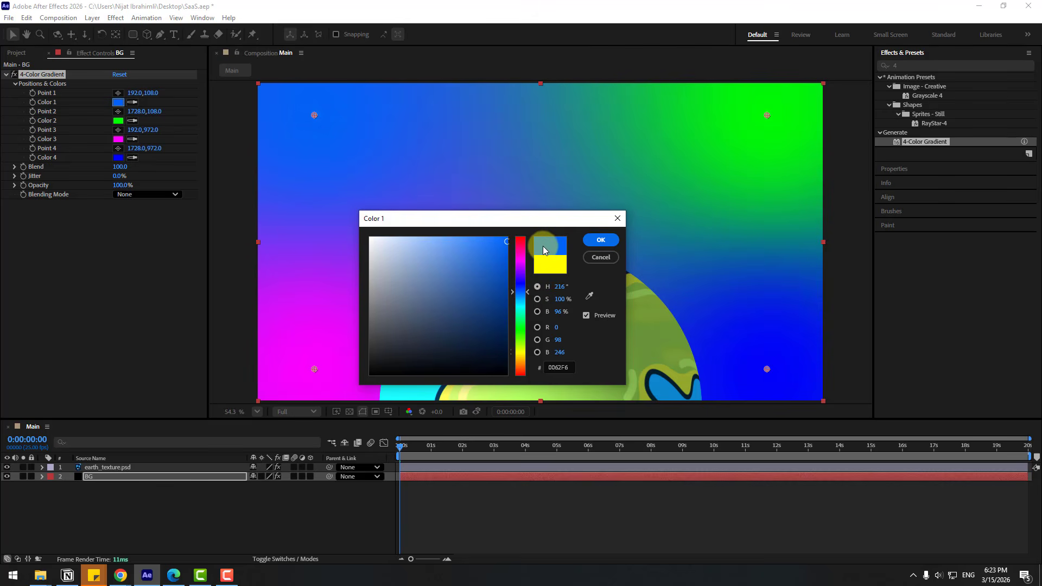
left_click(589, 296)
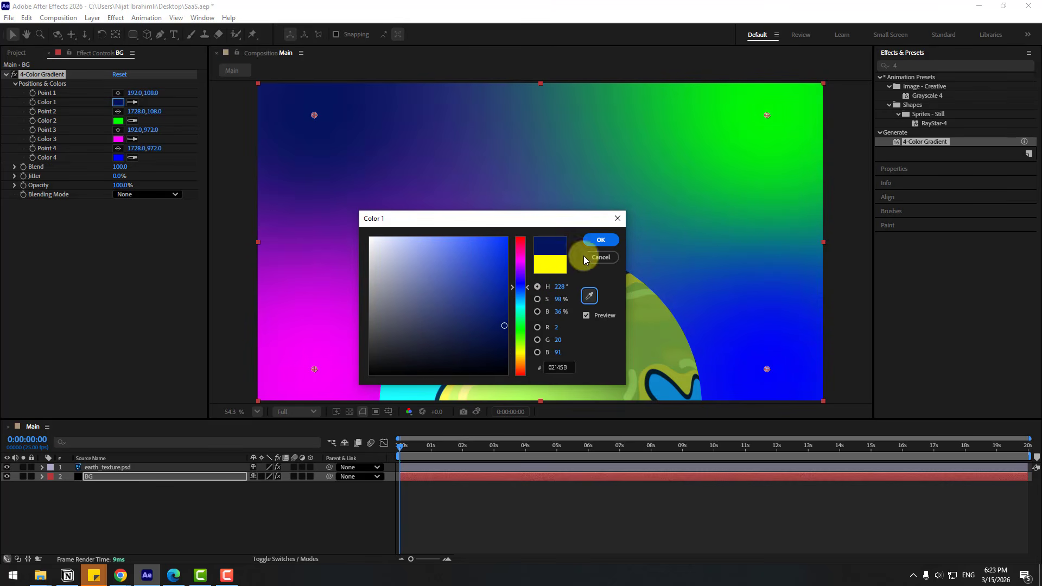
left_click(592, 241)
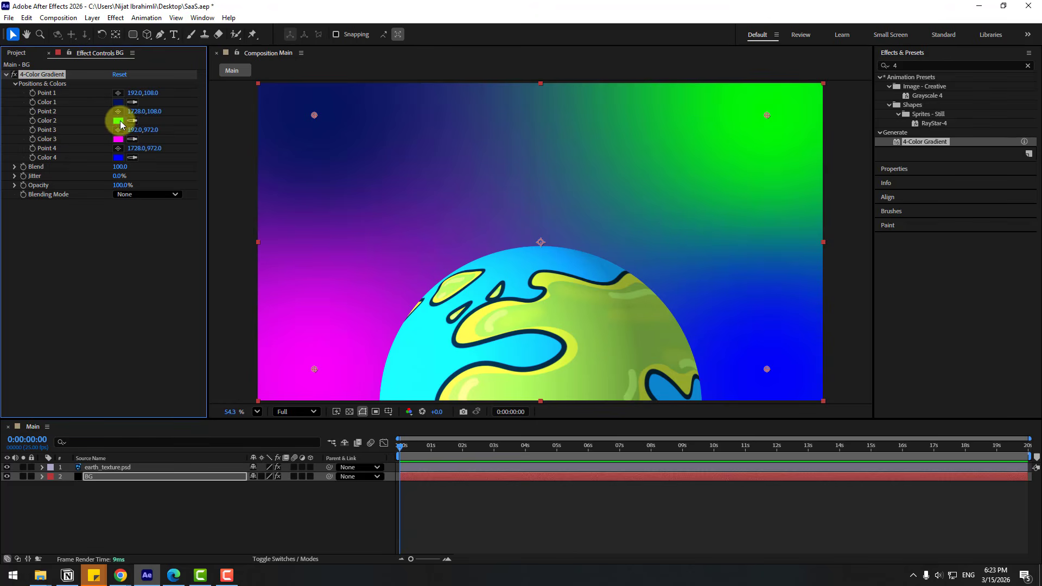
left_click(117, 121)
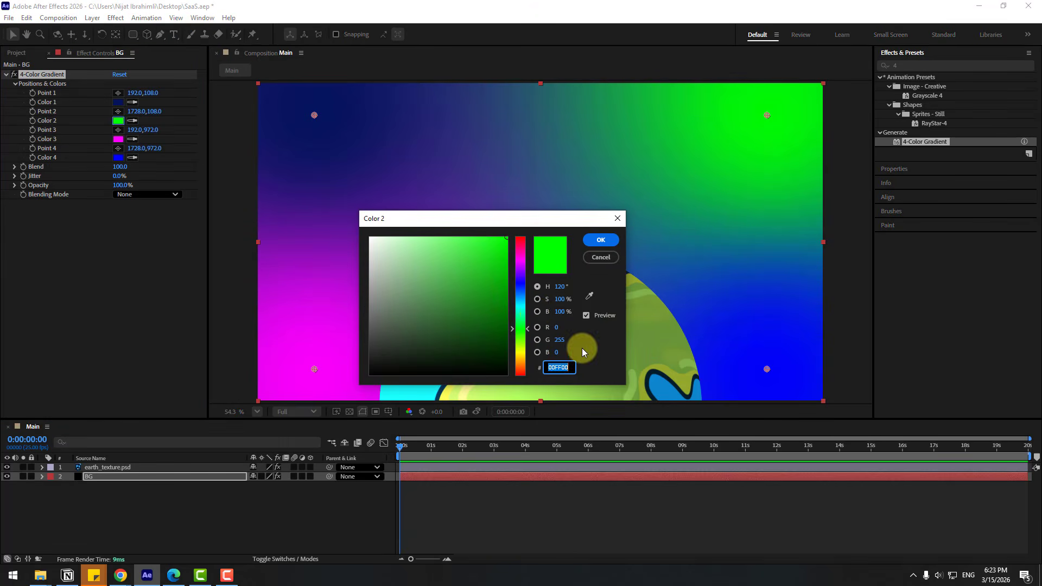
left_click(589, 296)
left_click(676, 130)
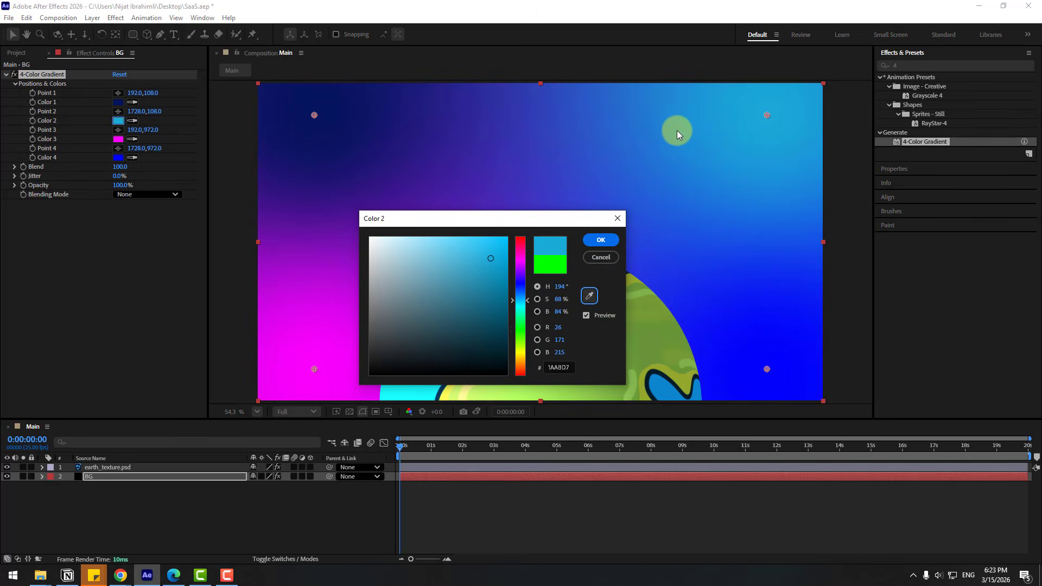
left_click(600, 241)
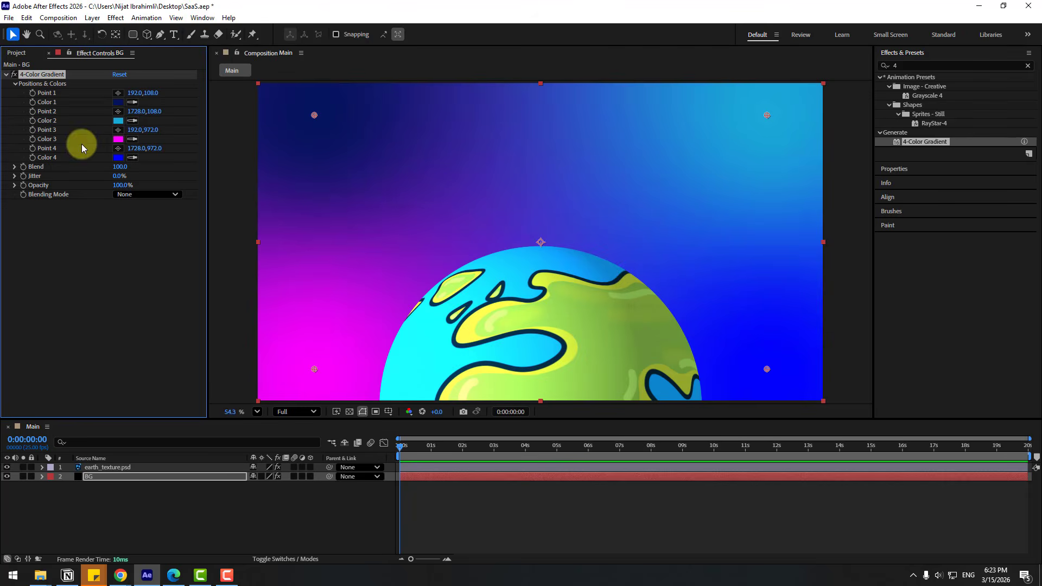
Make Color 3 match Color 1's navy and Color 4 match Color 2's cyan.
left_click(133, 139)
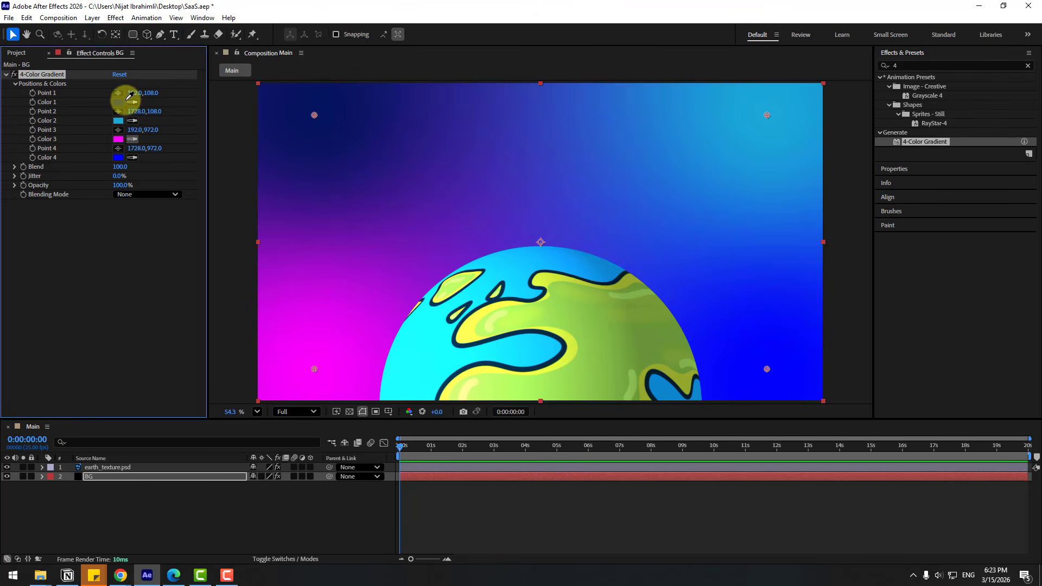
left_click(120, 100)
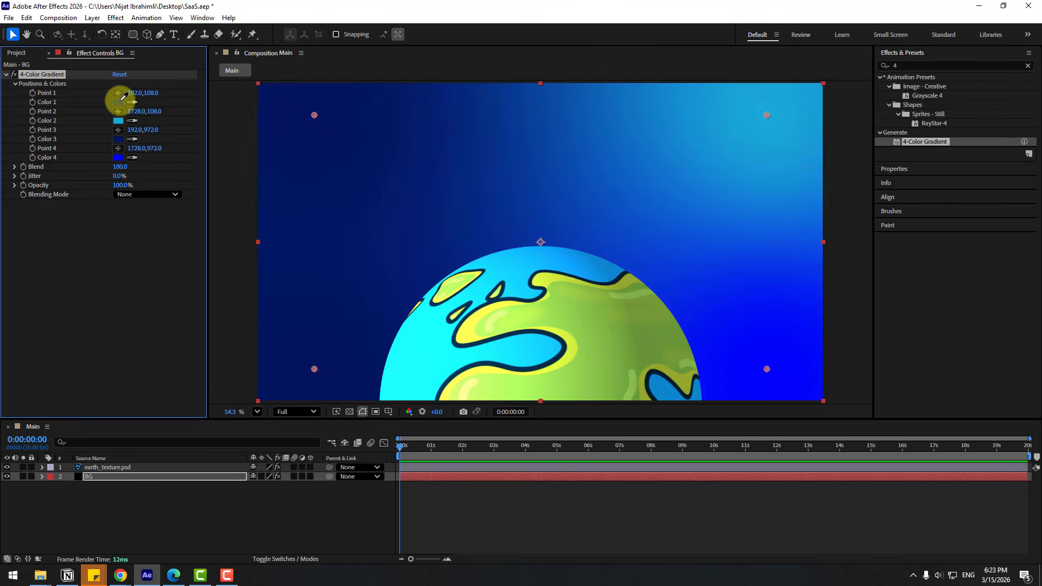
left_click(131, 159)
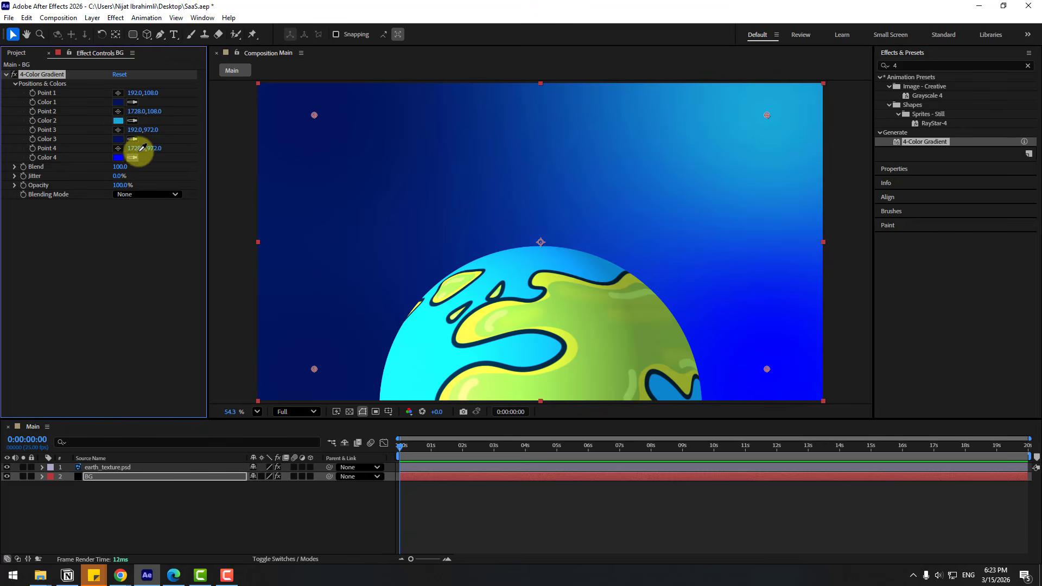
left_click(119, 125)
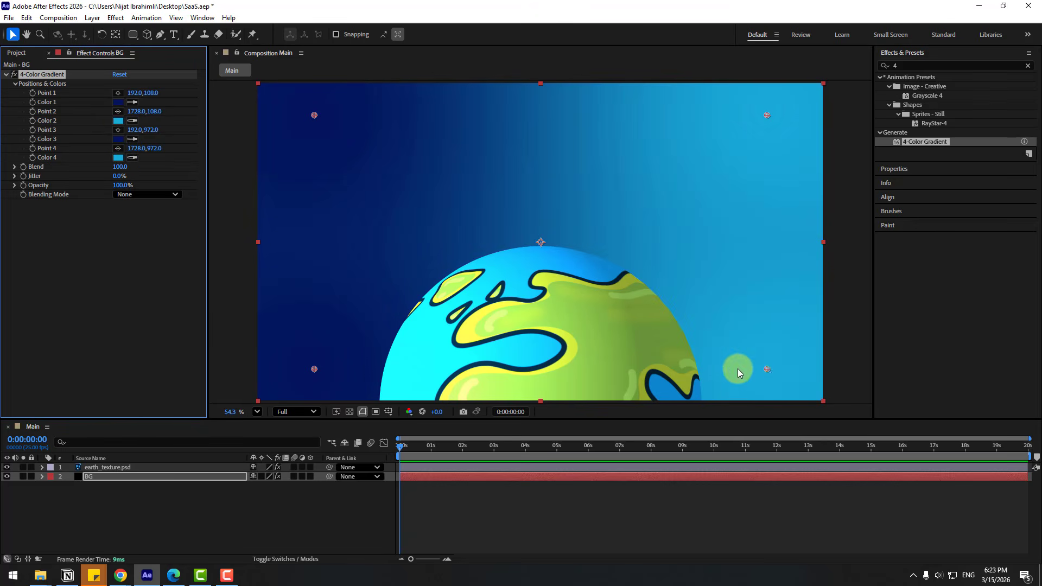
Move gradient Points 3 and 4 lower, and raise Blend to 260 and Jitter to 87%.
left_click_drag(767, 369, 387, 369)
left_click_drag(314, 369, 754, 429)
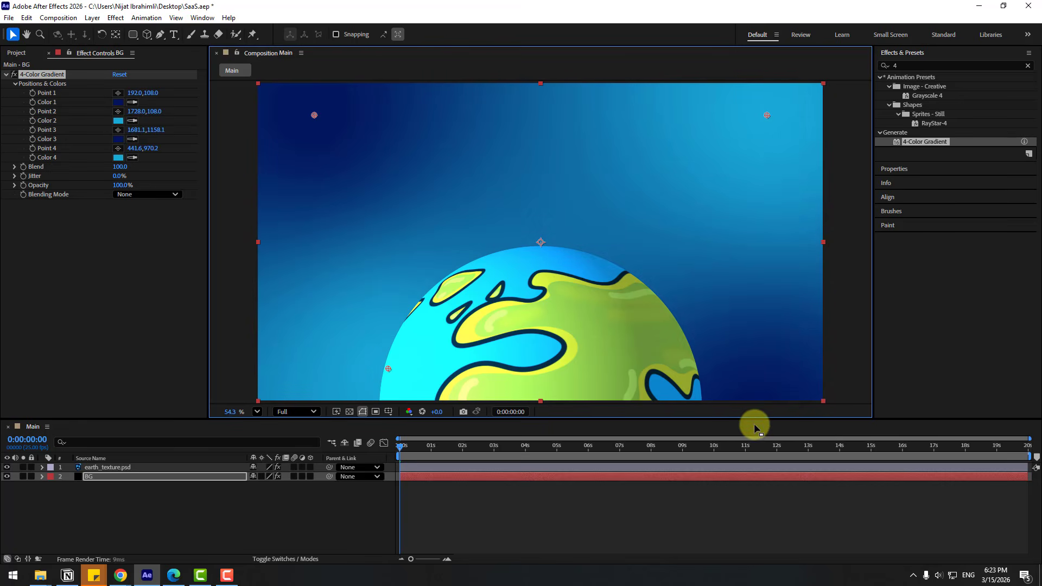
left_click_drag(388, 369, 339, 396)
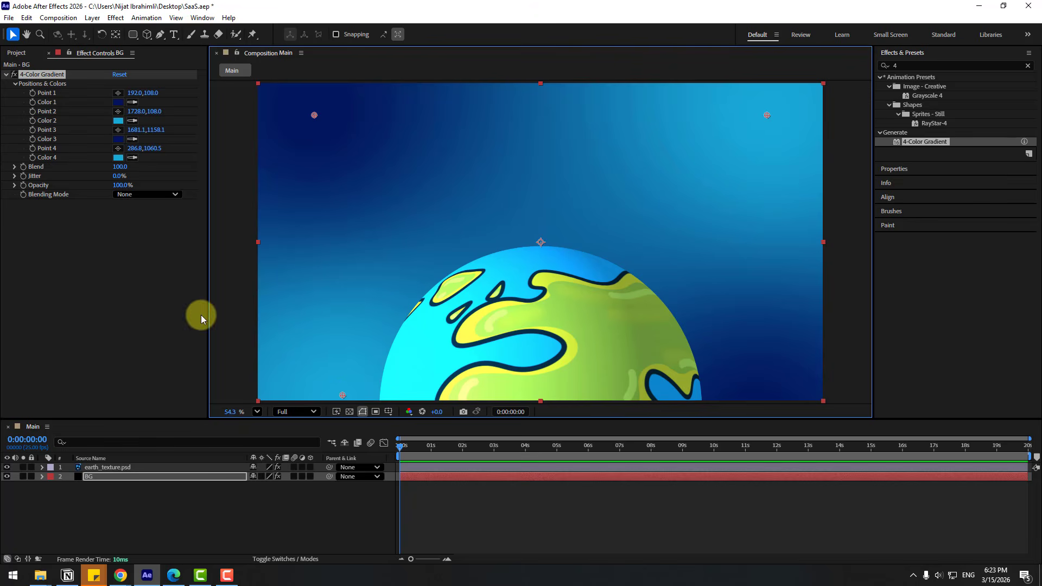
left_click_drag(120, 167, 184, 168)
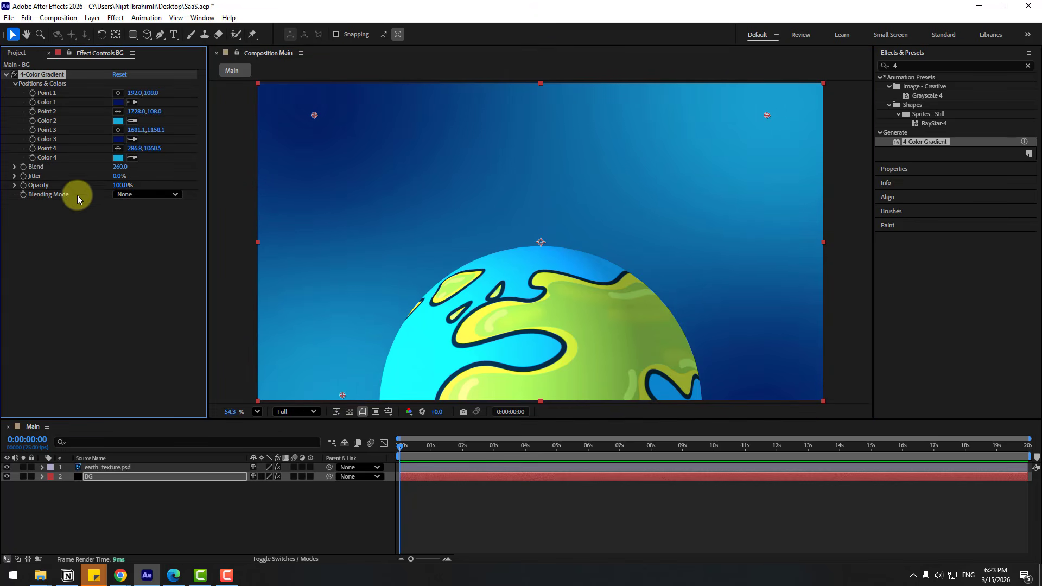
left_click_drag(117, 180, 284, 179)
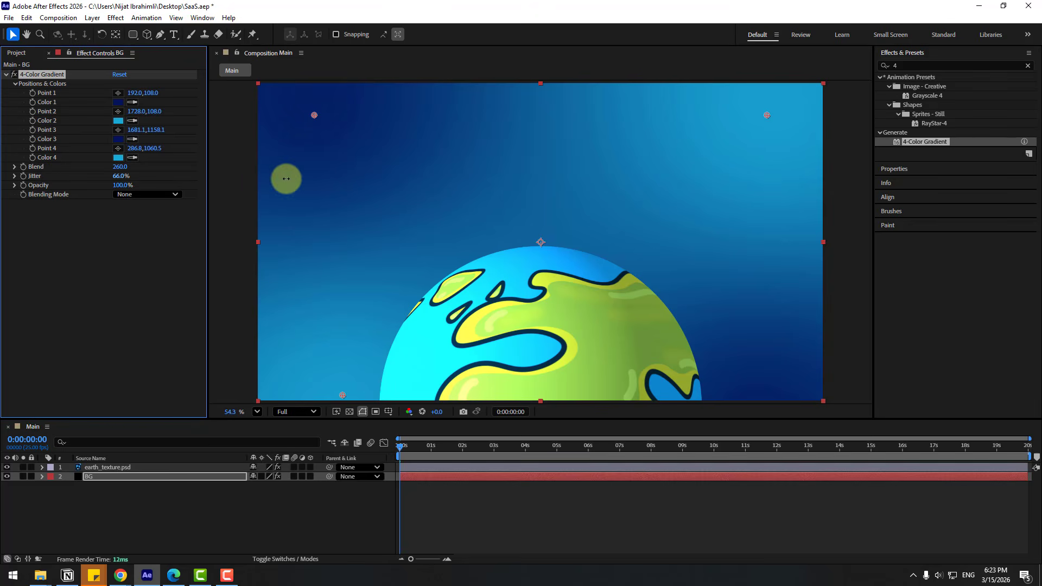
Add the text layer 'Motion design starts here.' above the globe and nudge it into place.
left_click(301, 517)
left_click(177, 38)
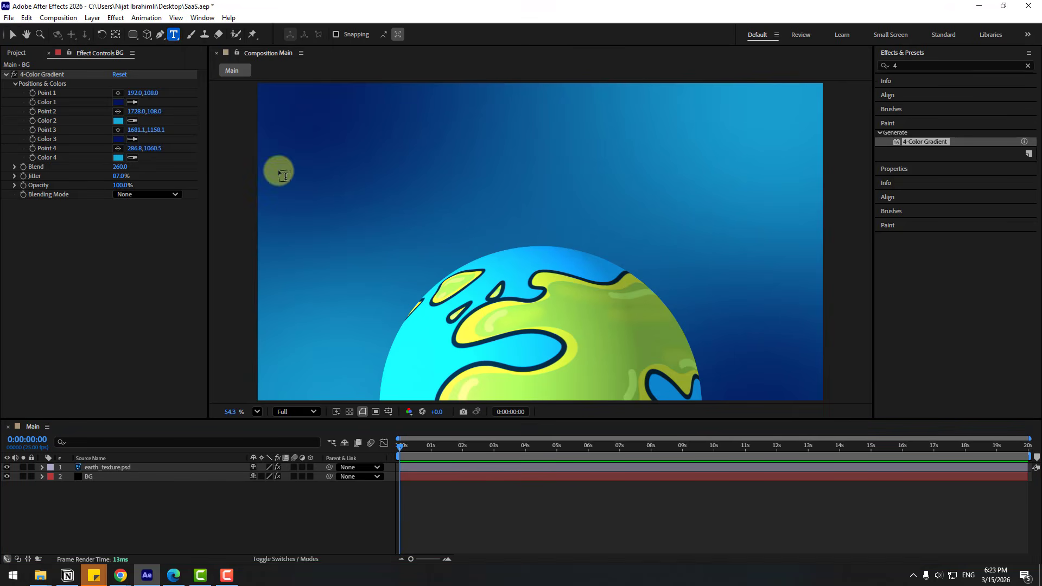
left_click(377, 183)
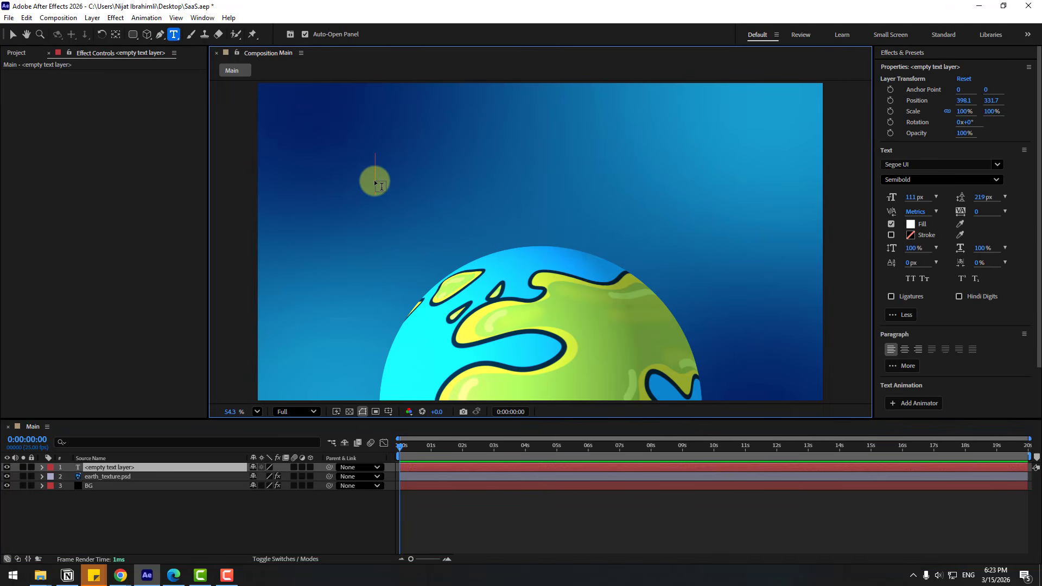
type("Mo")
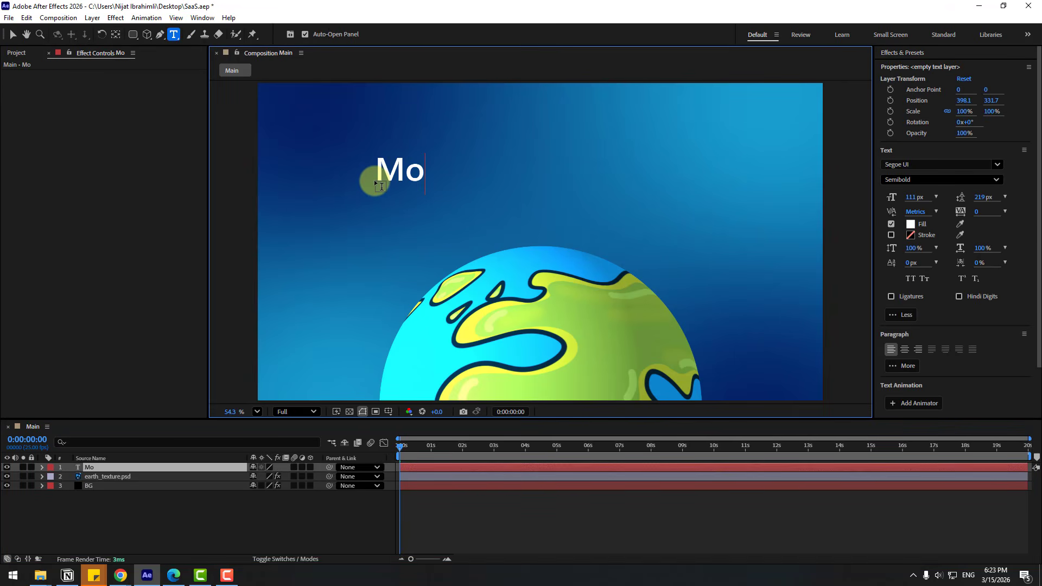
type("tion design s")
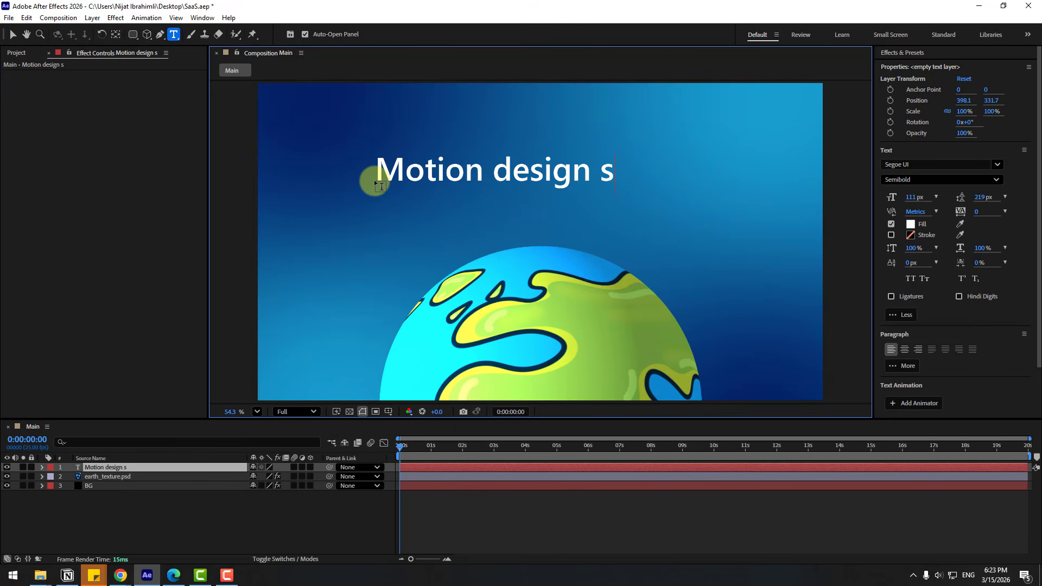
type("tarts here")
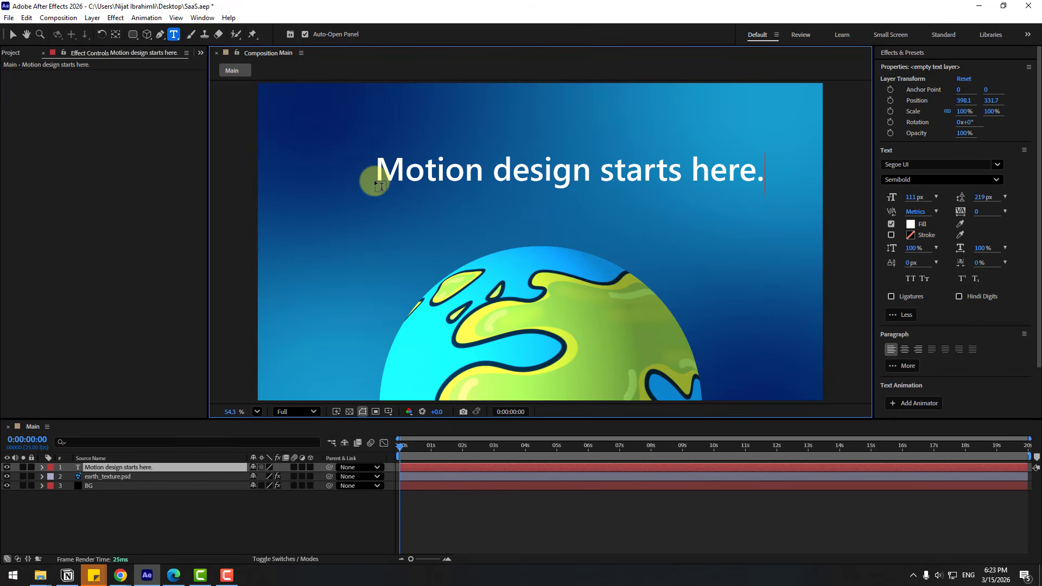
type(".")
left_click(12, 34)
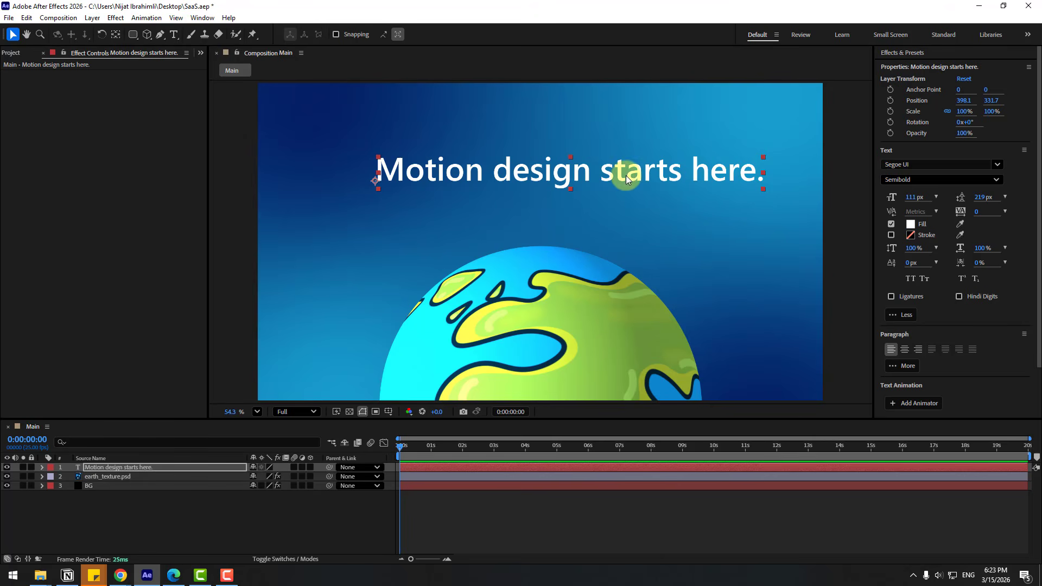
left_click_drag(626, 175, 584, 191)
Show Title/Action Safe guides and centre the title's anchor point.
left_click(388, 411)
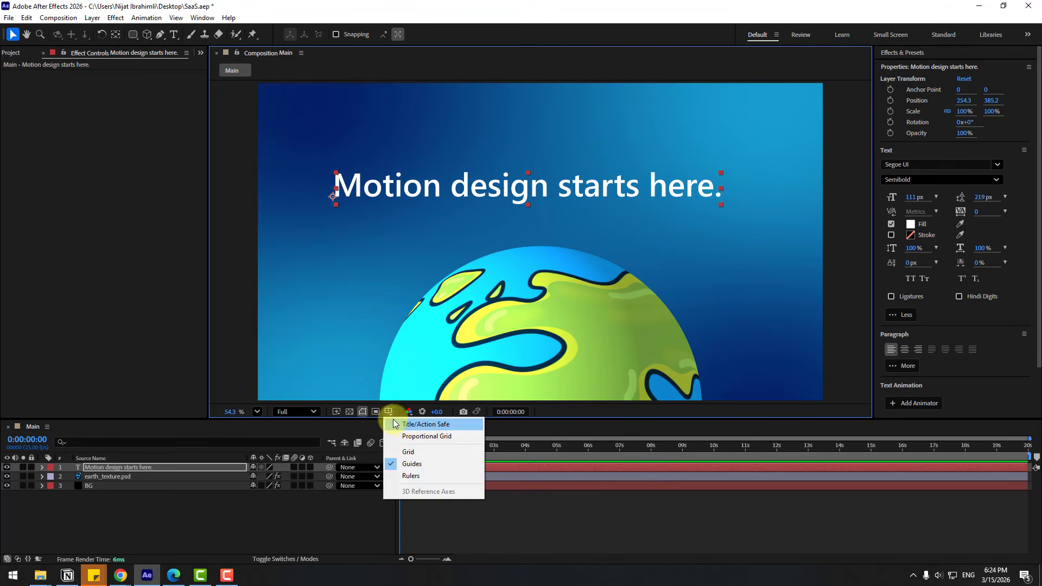
left_click(398, 424)
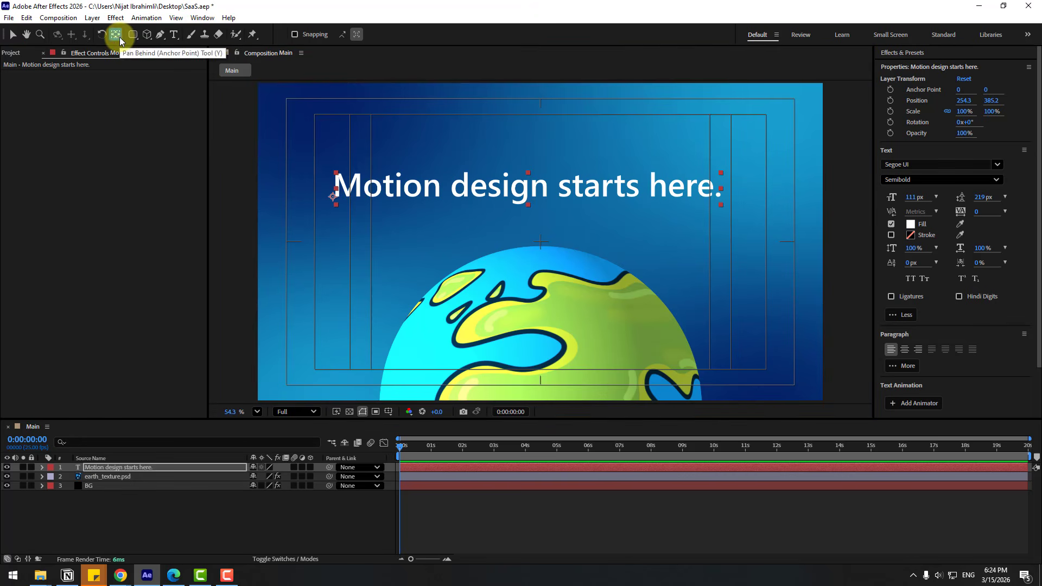
key("ctrl+alt+Home")
Align the title to the composition's horizontal centre using the Align panel.
left_click(205, 19)
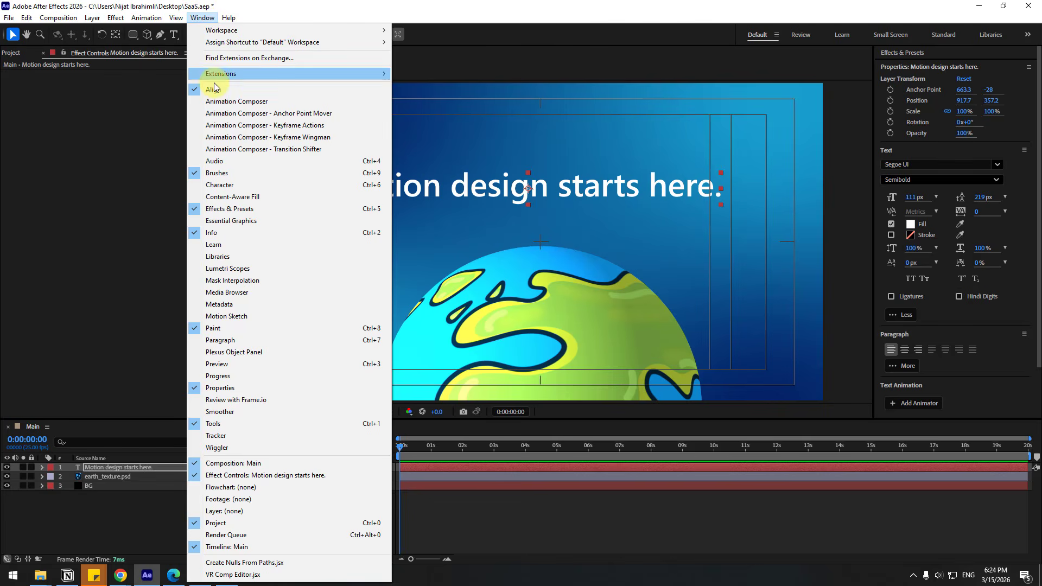
left_click(890, 314)
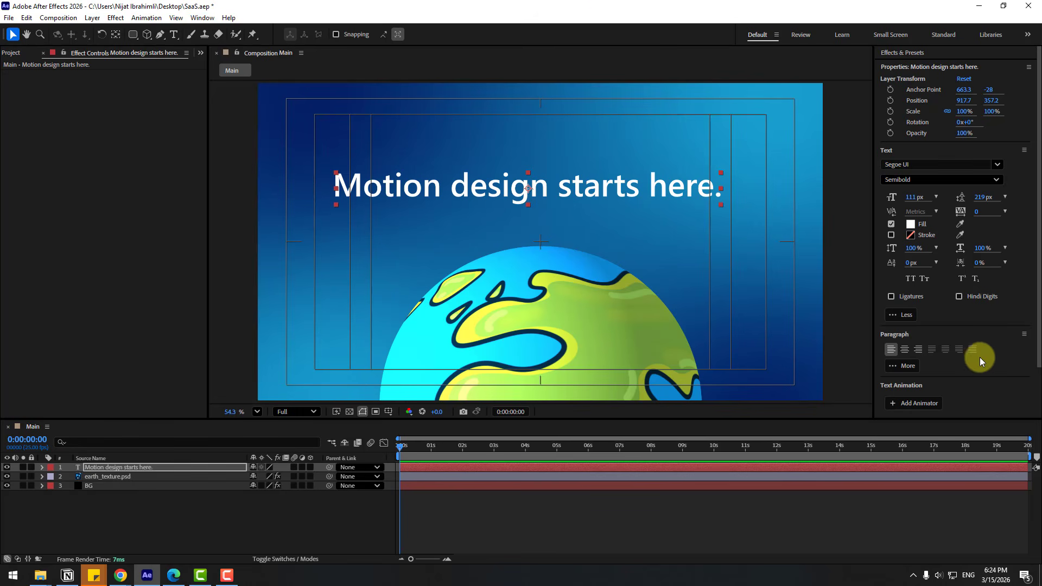
scroll(977, 357, "down", 2)
left_click(886, 377)
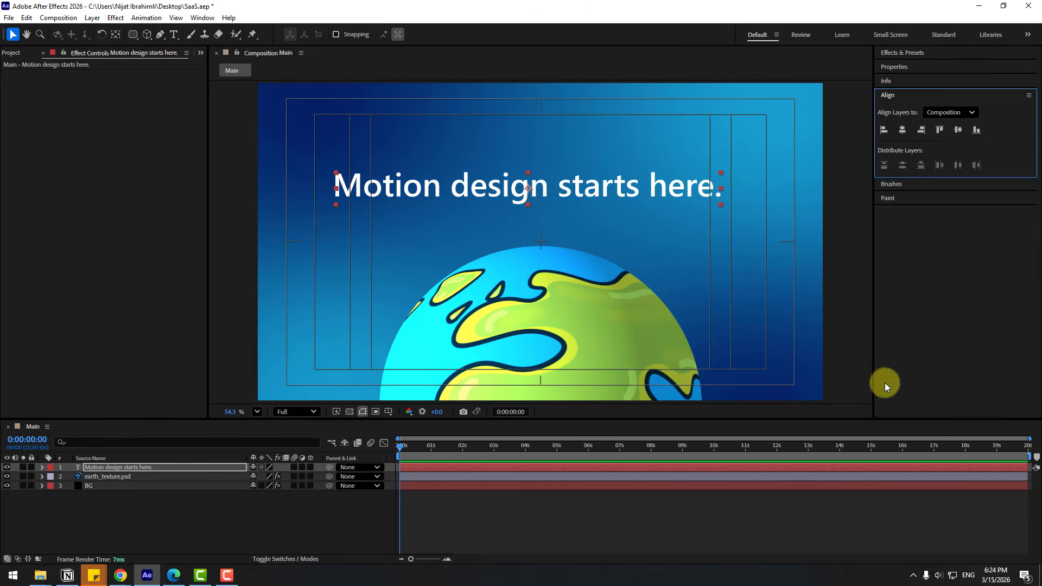
left_click(902, 130)
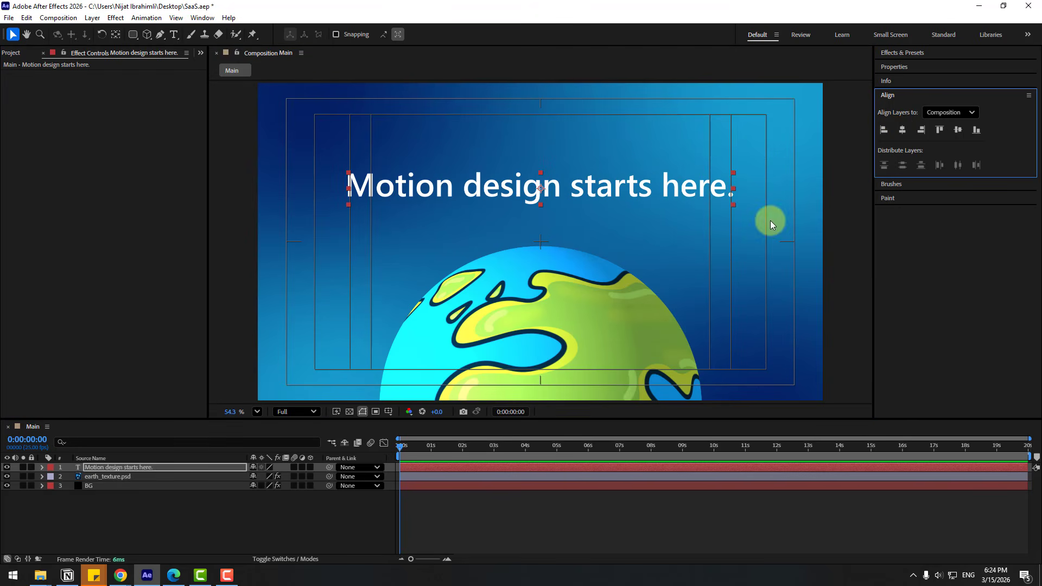
left_click(895, 52)
Apply Glow to earth_texture.psd with Threshold 98%, Radius 45 and Intensity 0.8.
left_click(921, 66)
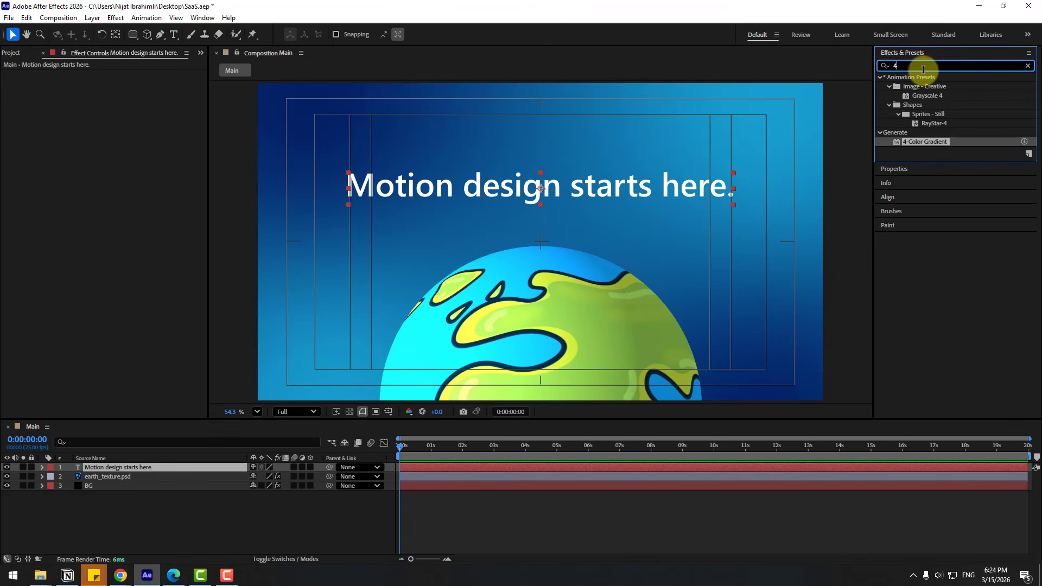
type("glow")
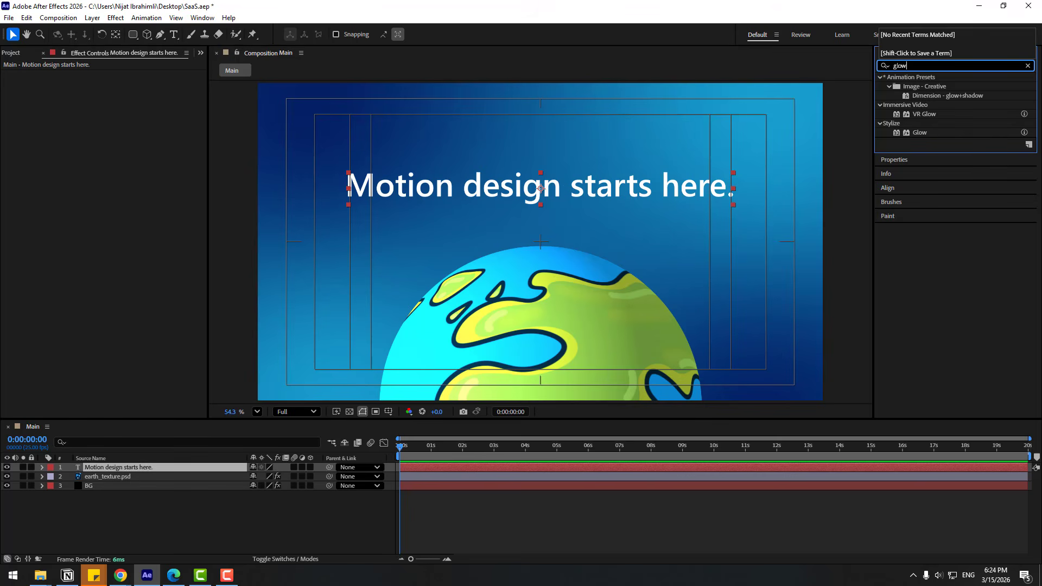
left_click_drag(919, 132, 86, 473)
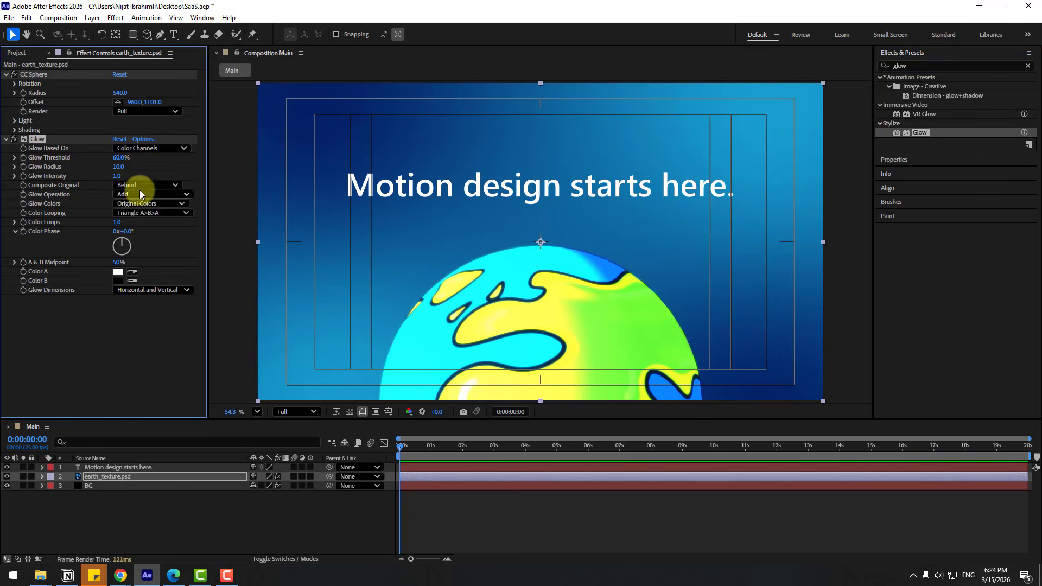
left_click_drag(118, 167, 179, 156)
mouse_move(118, 176)
left_mouse_down()
mouse_move(147, 154)
mouse_move(124, 168)
left_mouse_up()
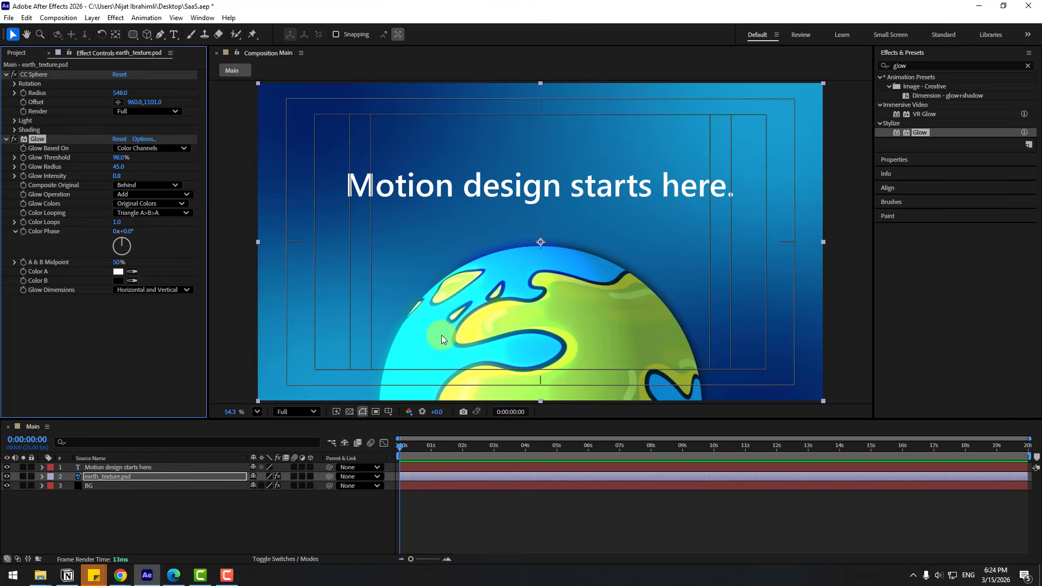
left_click(93, 480)
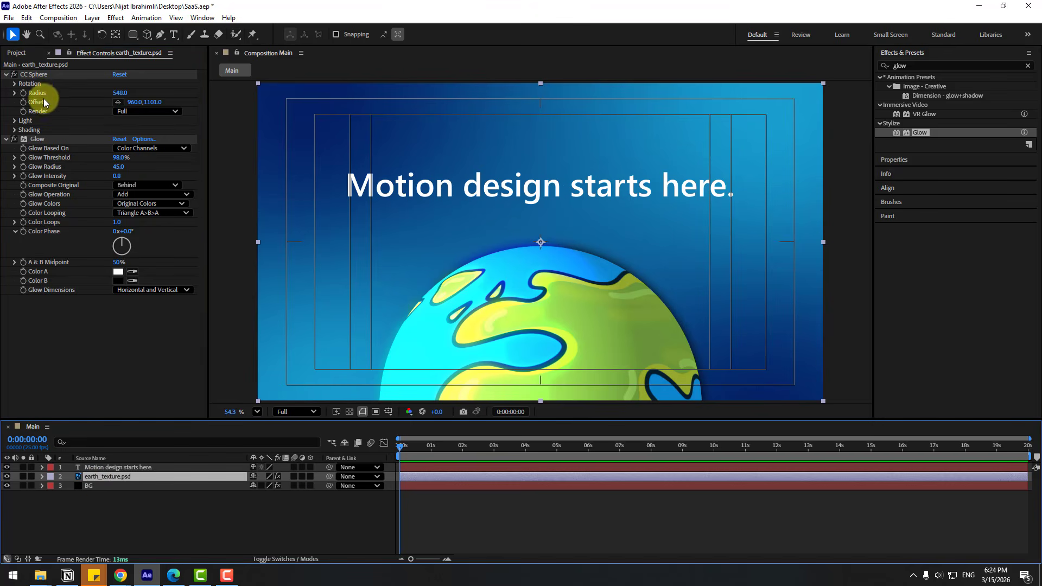
Set a starting CC Sphere Rotation Y keyframe on the earth layer at 0 seconds.
left_click(14, 96)
left_click(14, 84)
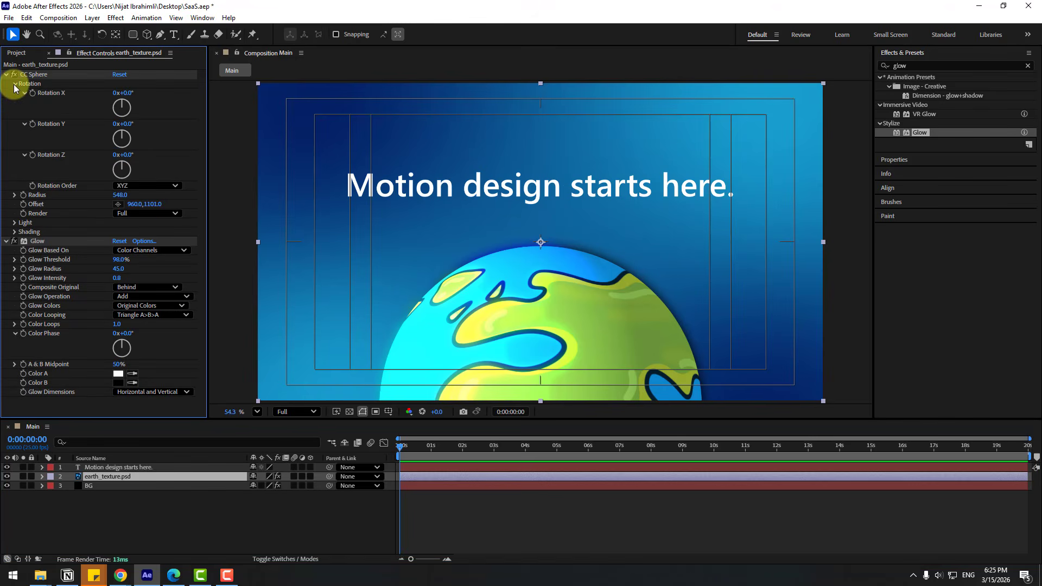
mouse_move(124, 124)
left_mouse_down()
mouse_move(150, 126)
mouse_move(133, 126)
left_mouse_up()
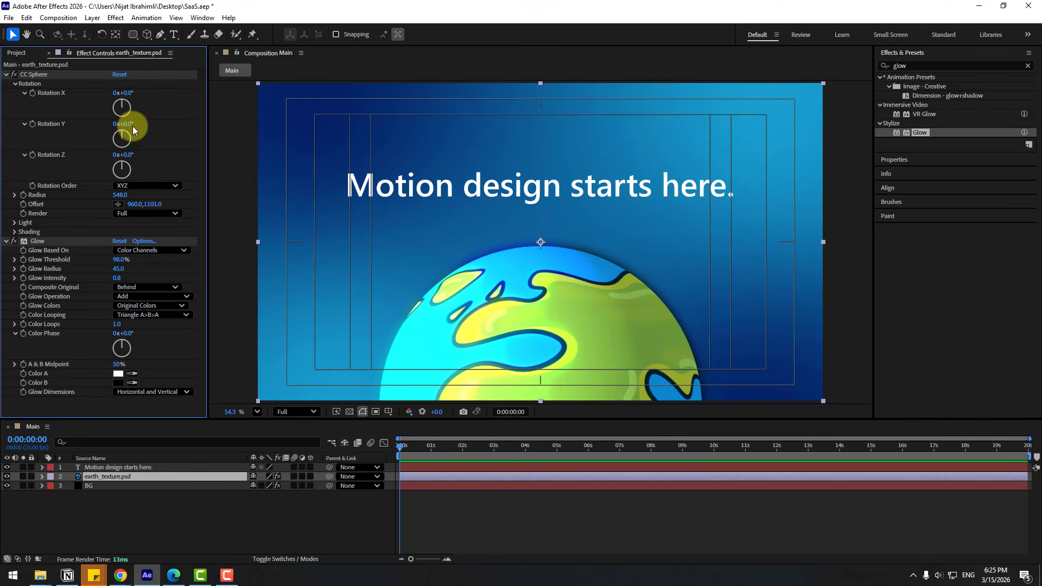
left_click(32, 124)
left_click(403, 462)
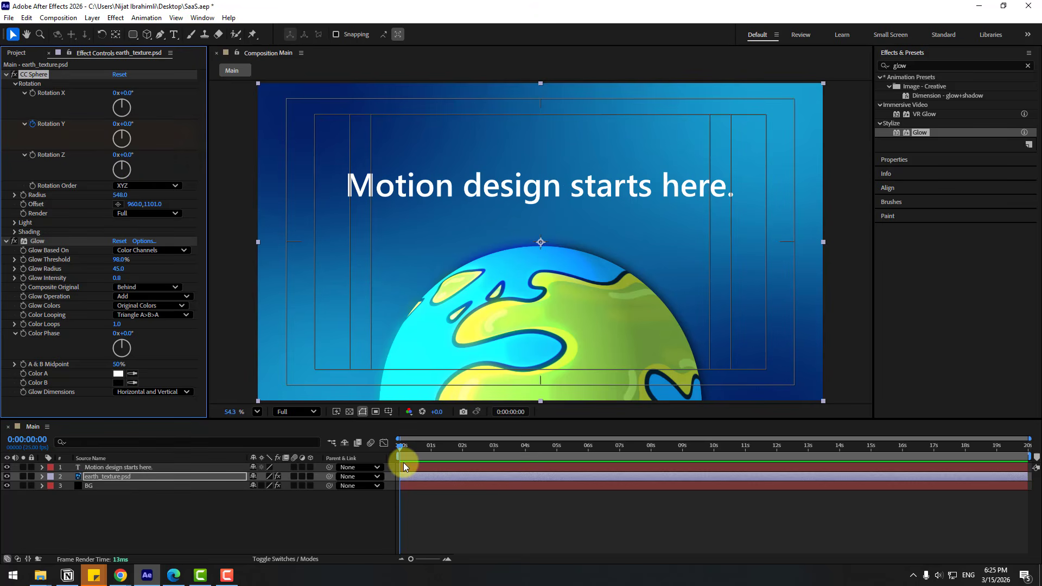
left_click(106, 478)
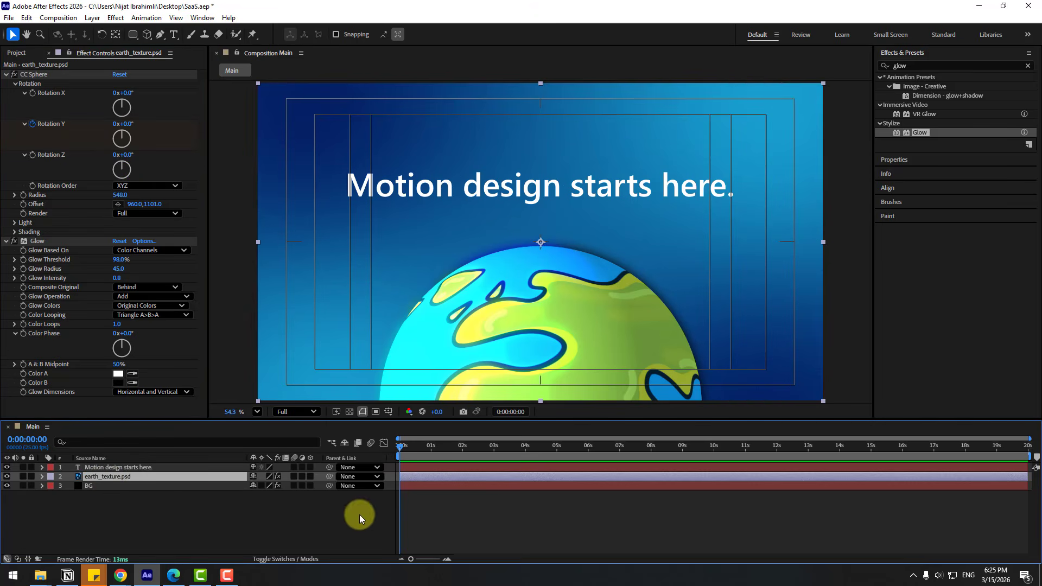
key("u")
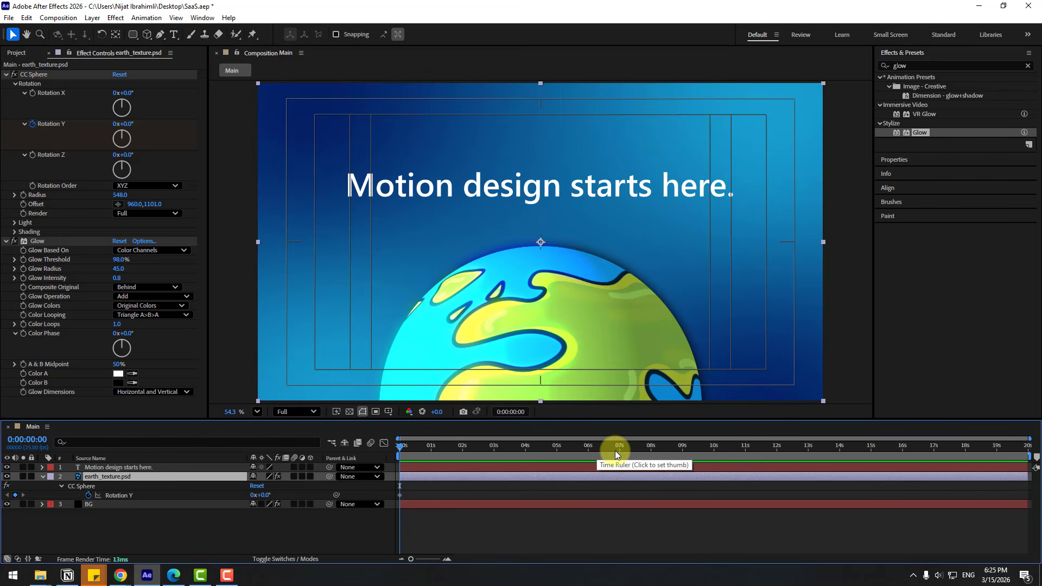
Set Rotation Y to 3x at 10 seconds, then move that keyframe to 20 seconds.
left_click(713, 446)
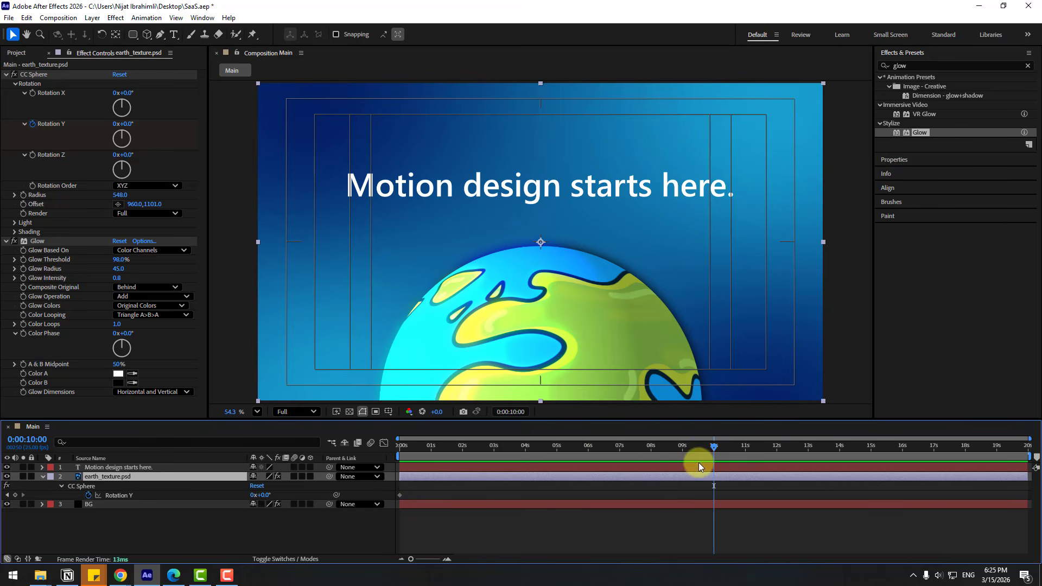
left_click(116, 124)
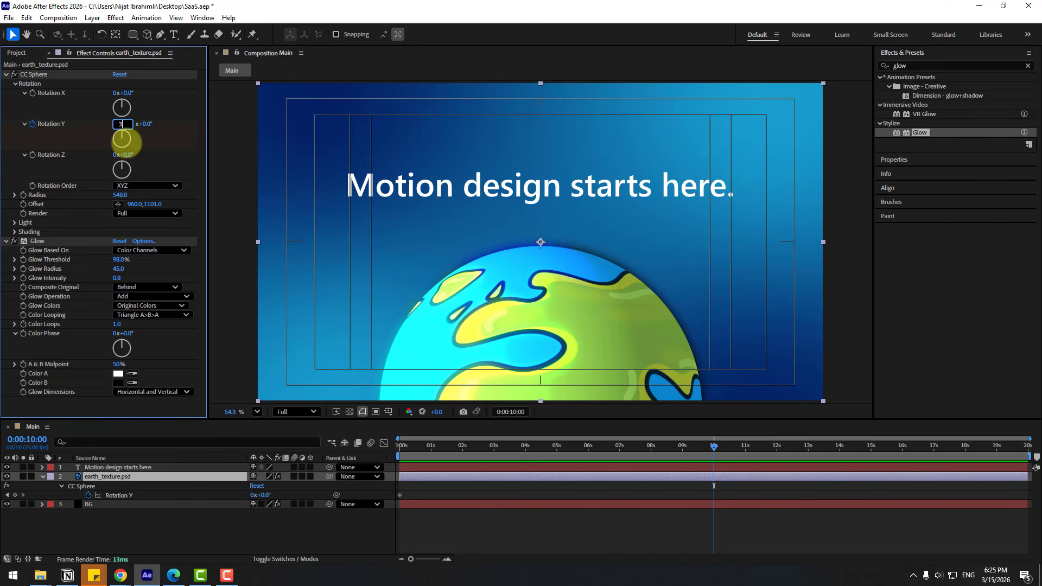
key("Return")
key("space")
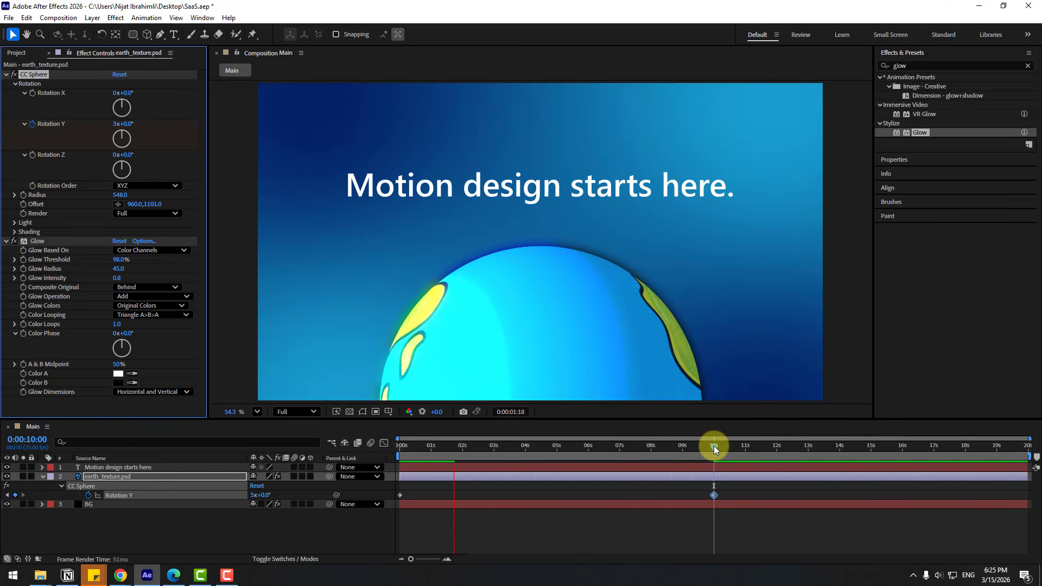
left_click_drag(714, 446, 711, 447)
left_click_drag(715, 494, 1029, 498)
key("space")
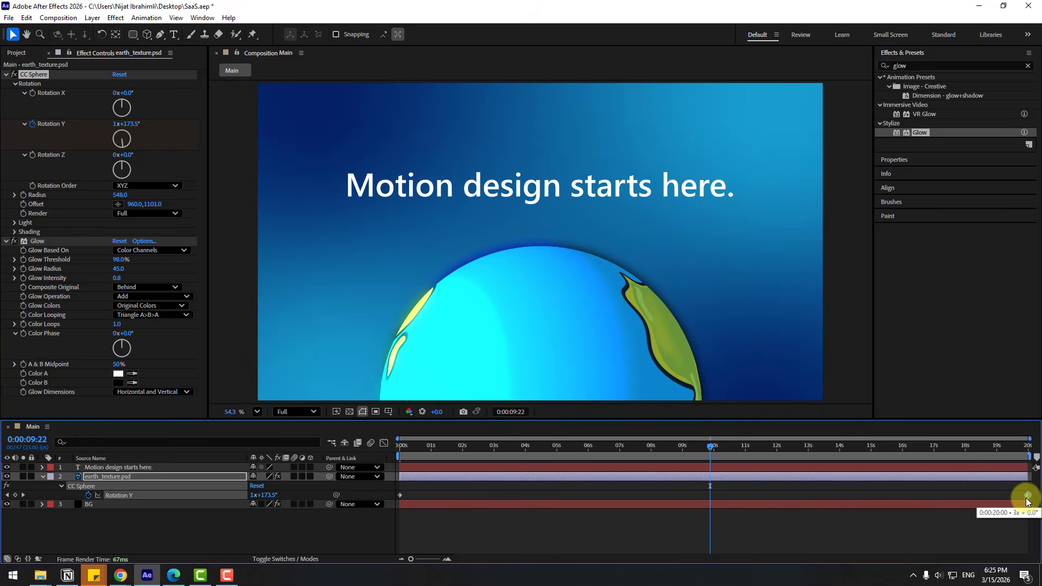
Stop playback and set the preview resolution to Quarter.
left_click(479, 451)
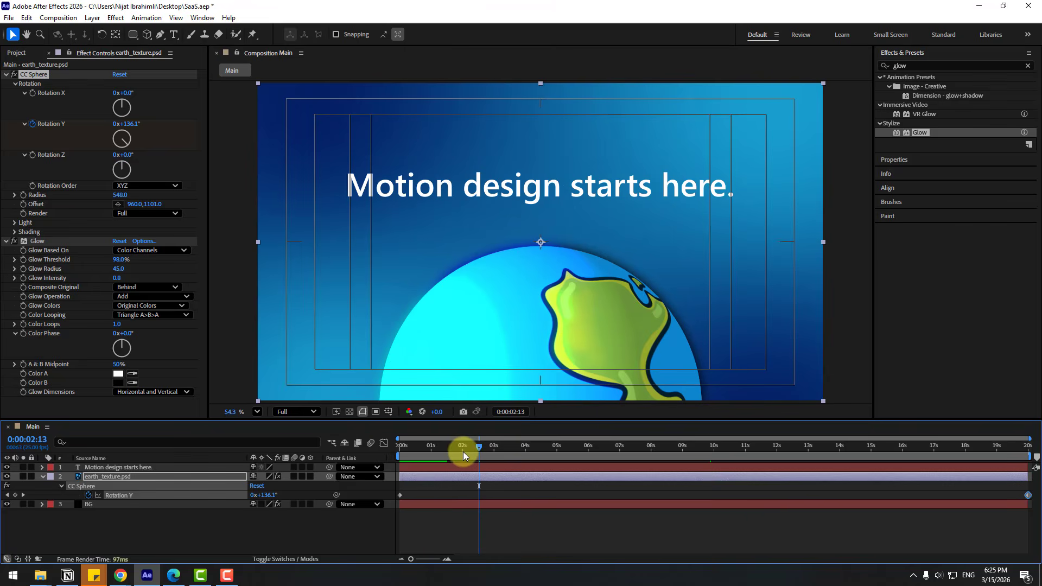
left_click(309, 412)
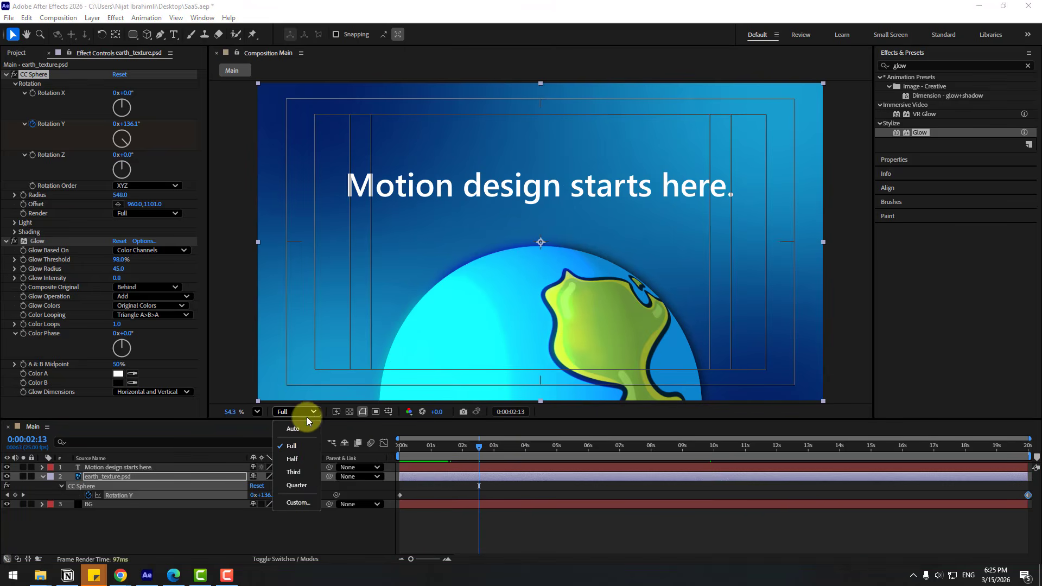
left_click(298, 484)
left_click(118, 480)
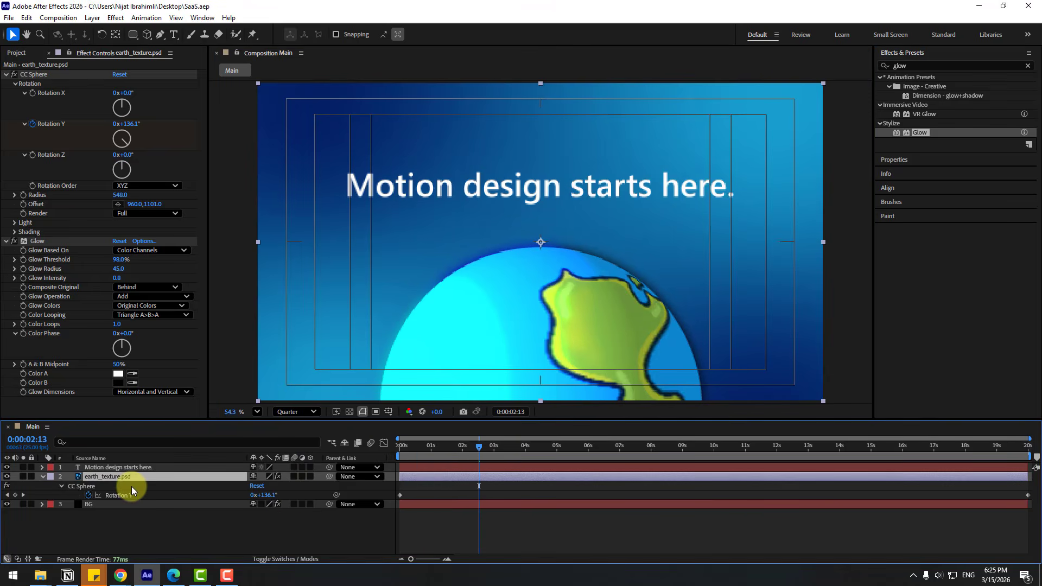
Move the earth to Position 960,1111 and drag the title down to the frame's vertical centre.
key("p")
left_click_drag(301, 487, 582, 486)
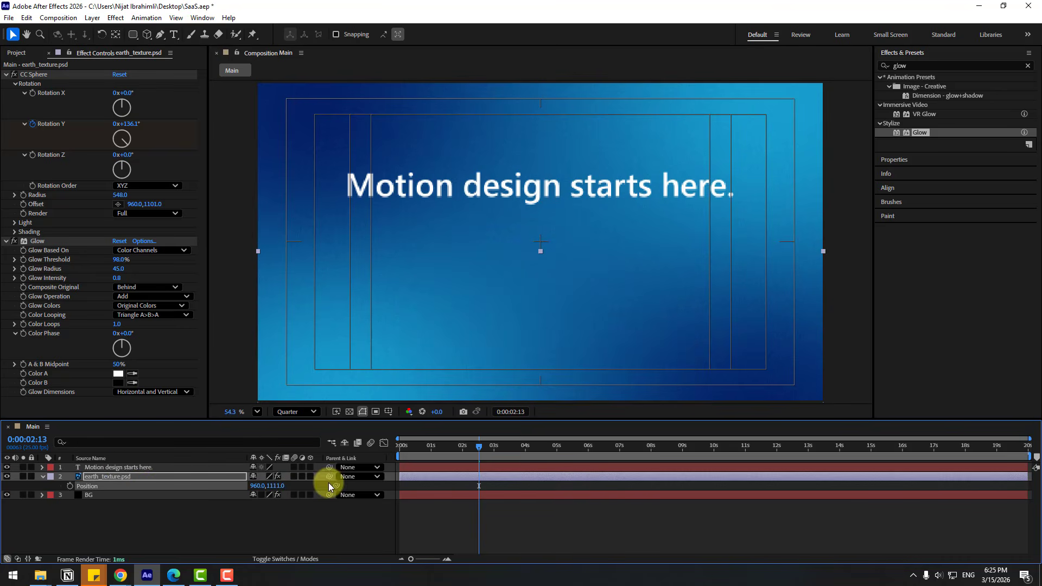
left_click(117, 468)
left_click_drag(490, 193, 490, 246)
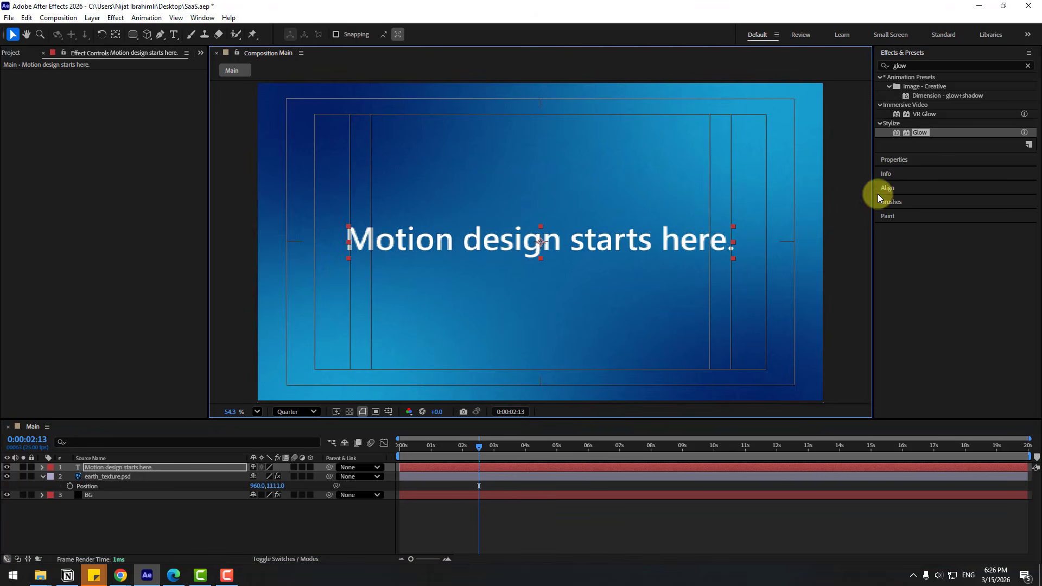
left_click(877, 194)
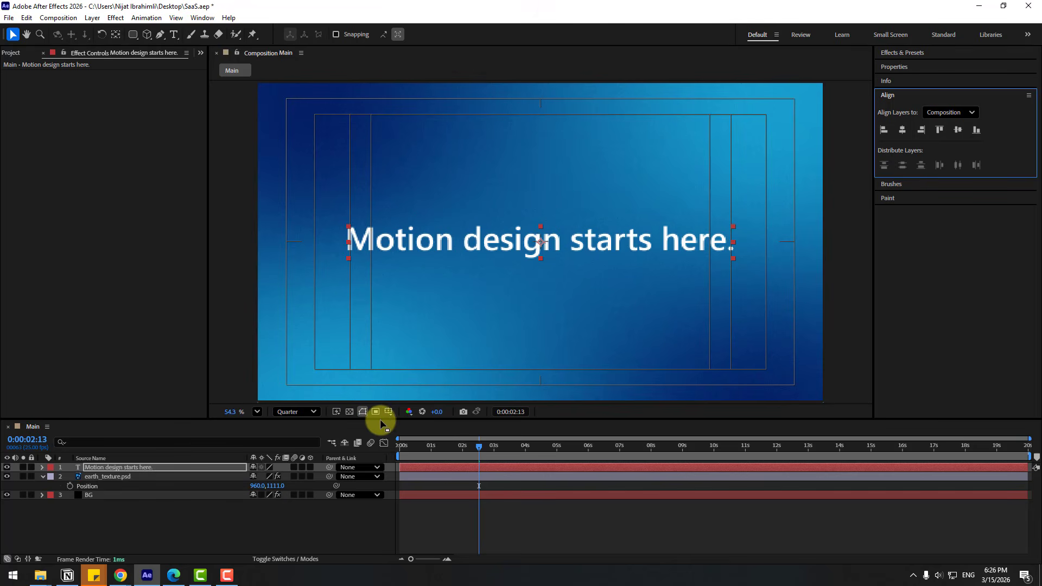
Open Animation Composer's text presets browser.
left_click(197, 18)
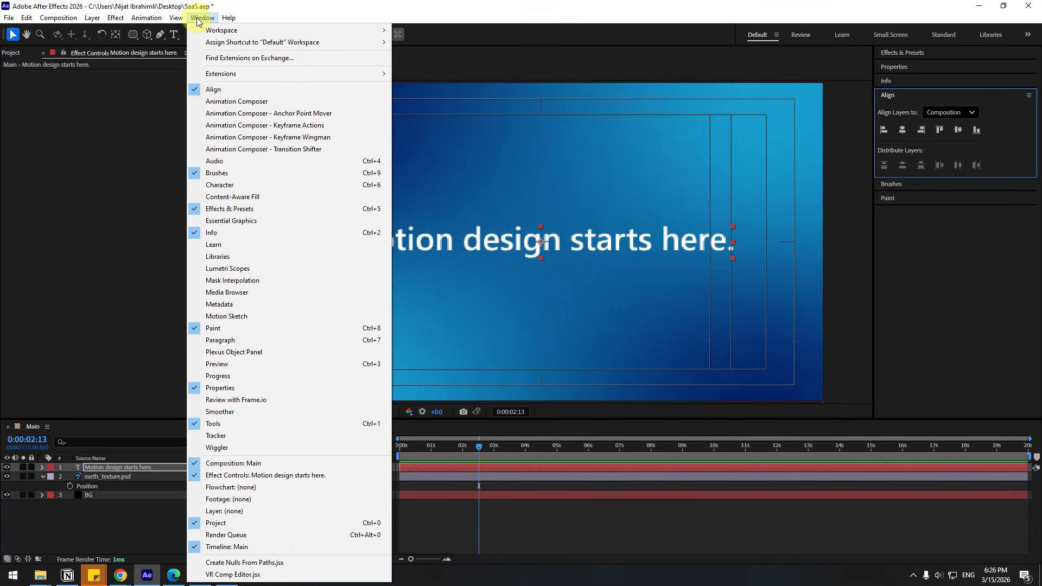
left_click(208, 101)
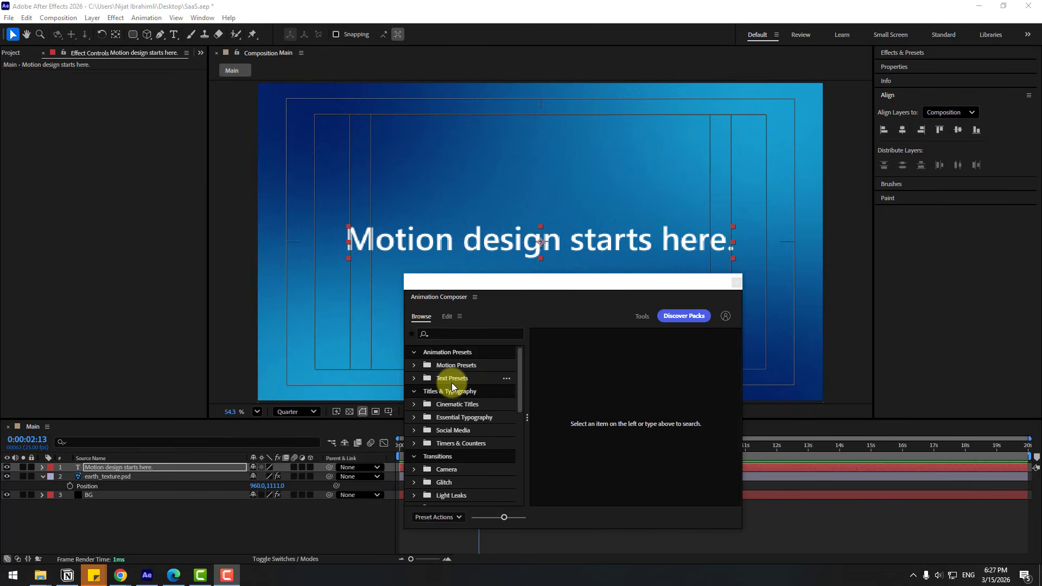
left_click(451, 383)
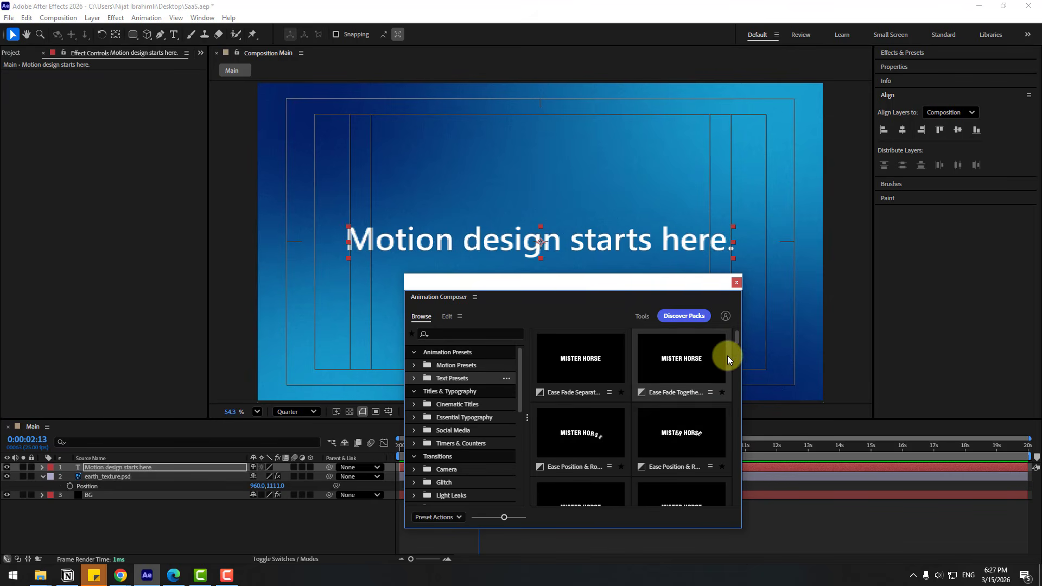
left_click_drag(689, 284, 647, 184)
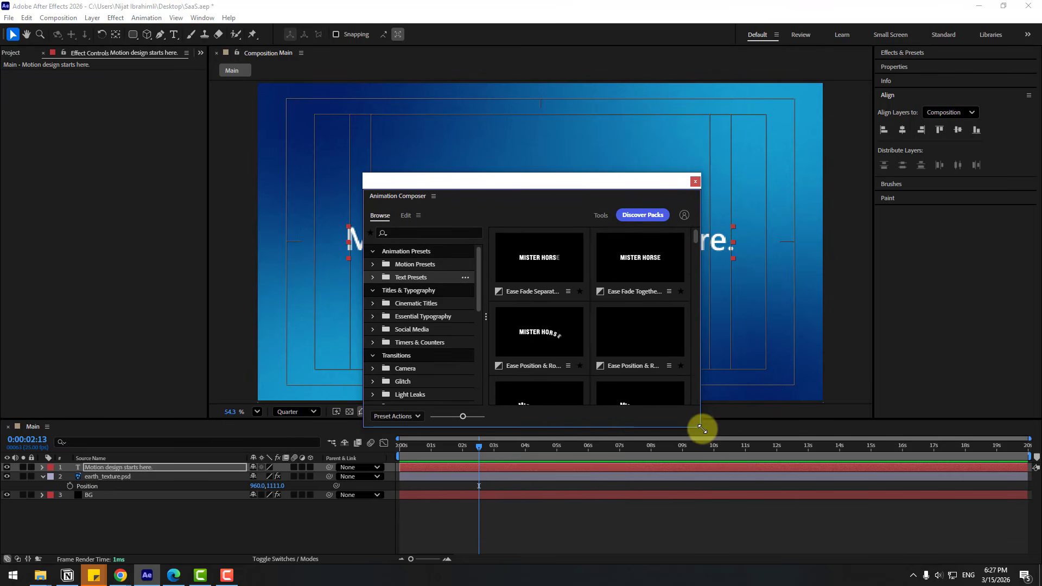
left_click_drag(702, 429, 899, 564)
scroll(890, 365, "down", 5)
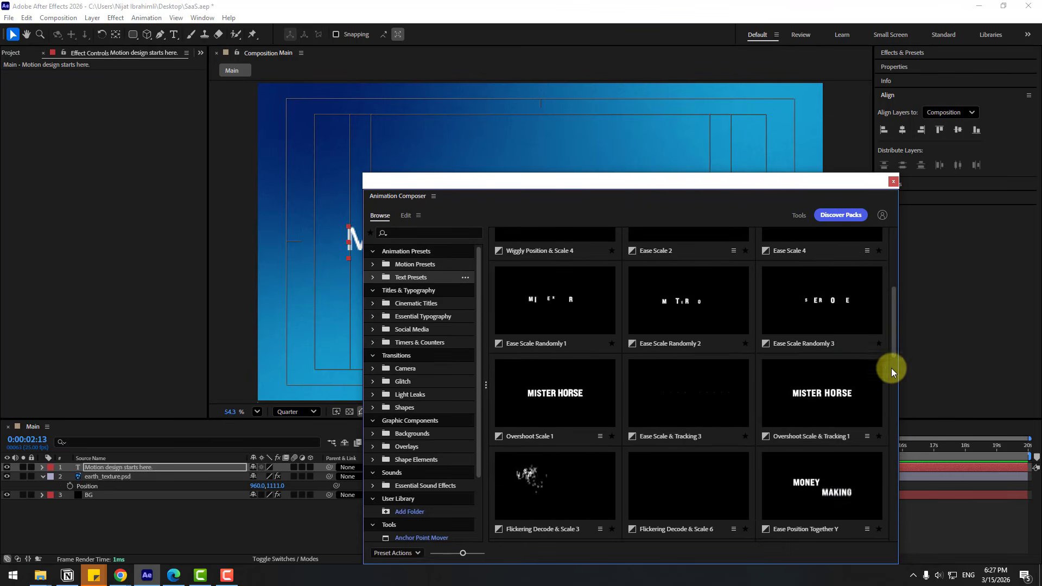
Apply Overshoot Scale & Tracking 1 as the title's Animate In preset and scrub to check it.
left_click(813, 396)
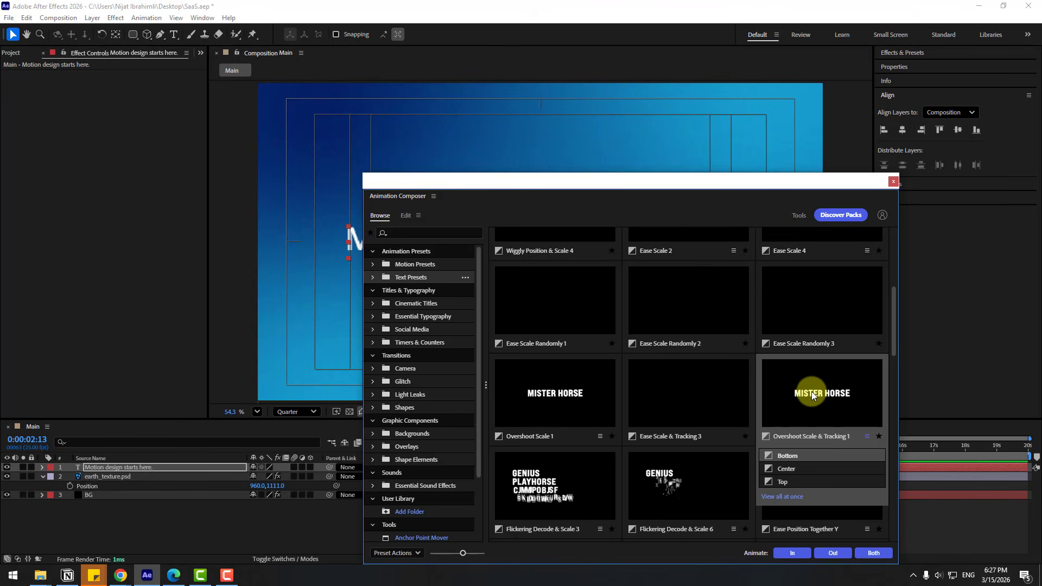
left_click(784, 552)
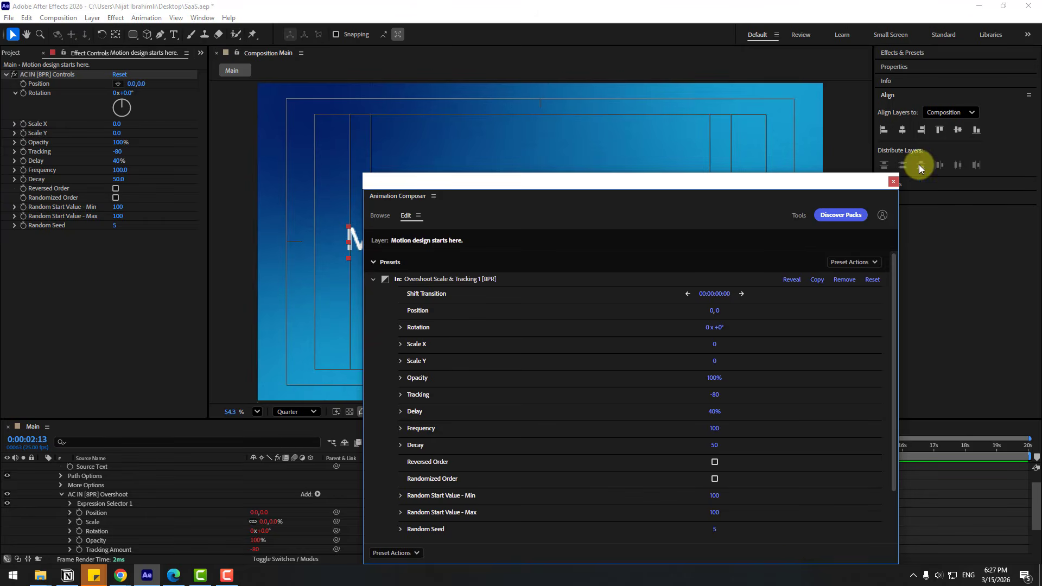
left_click(896, 183)
scroll(58, 474, "up", 2)
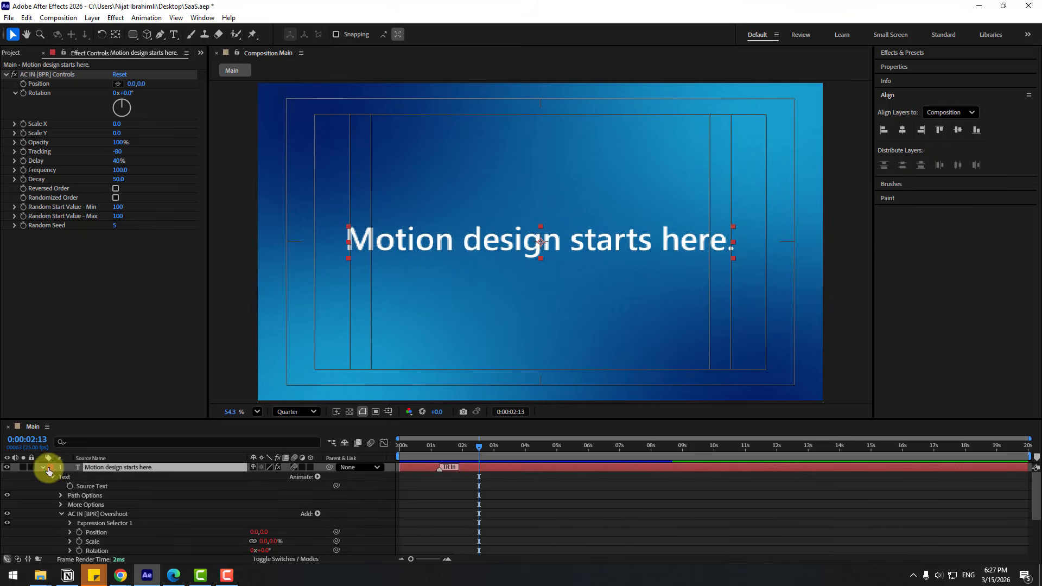
left_click(43, 468)
left_click_drag(440, 448, 360, 451)
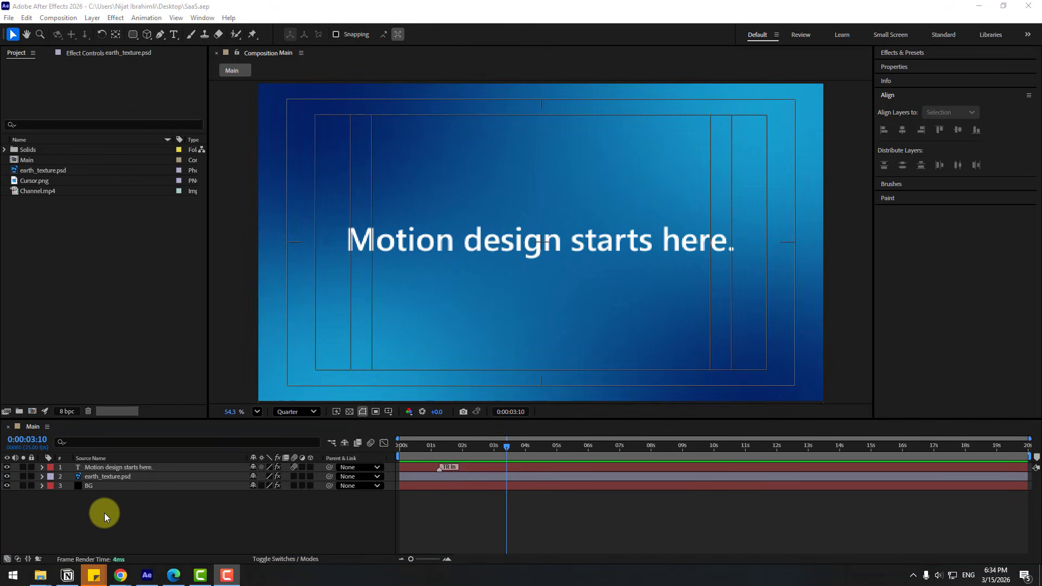
Select all layers and turn on their 3D switches.
left_click(99, 506)
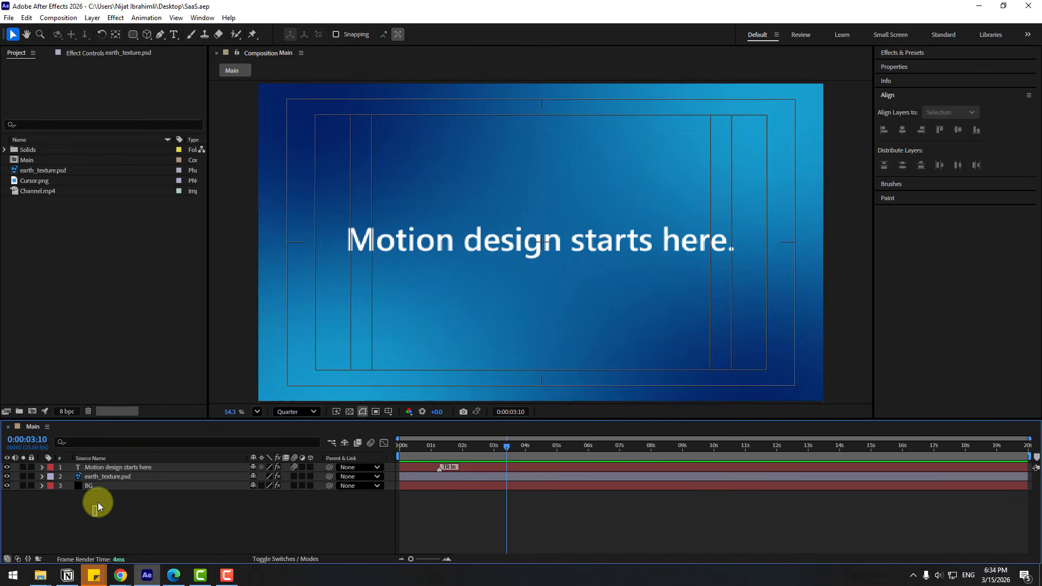
key("ctrl+a")
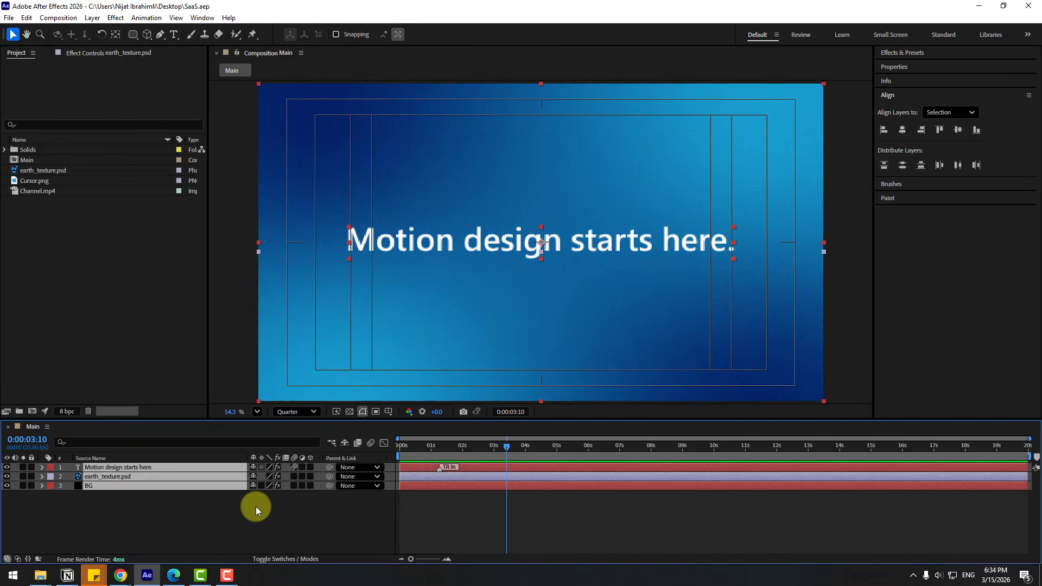
left_click(308, 470)
left_click(177, 532)
Add a new camera, Camera 1, using the 50mm preset.
right_click(178, 538)
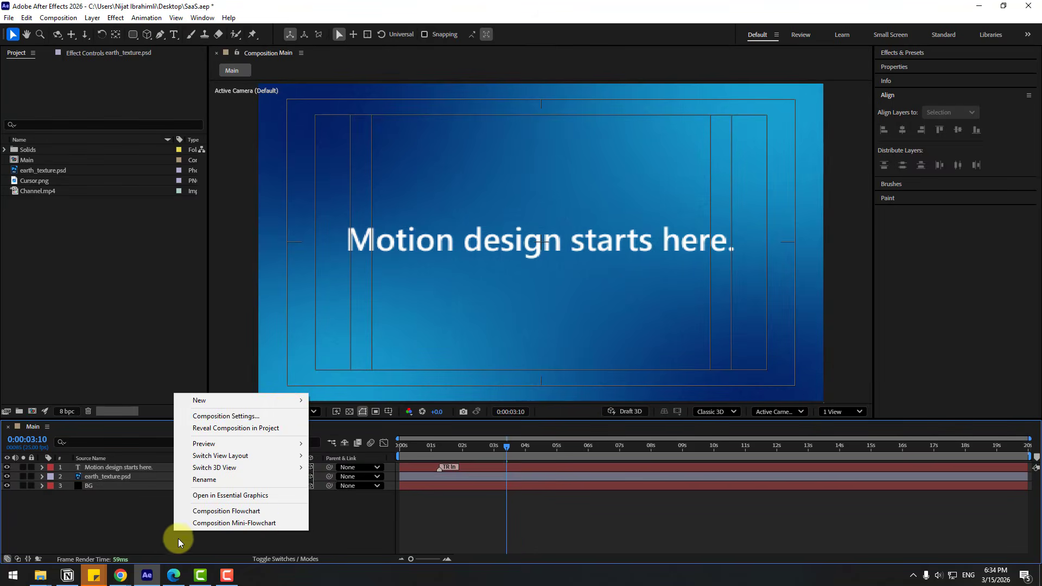
mouse_move(297, 405)
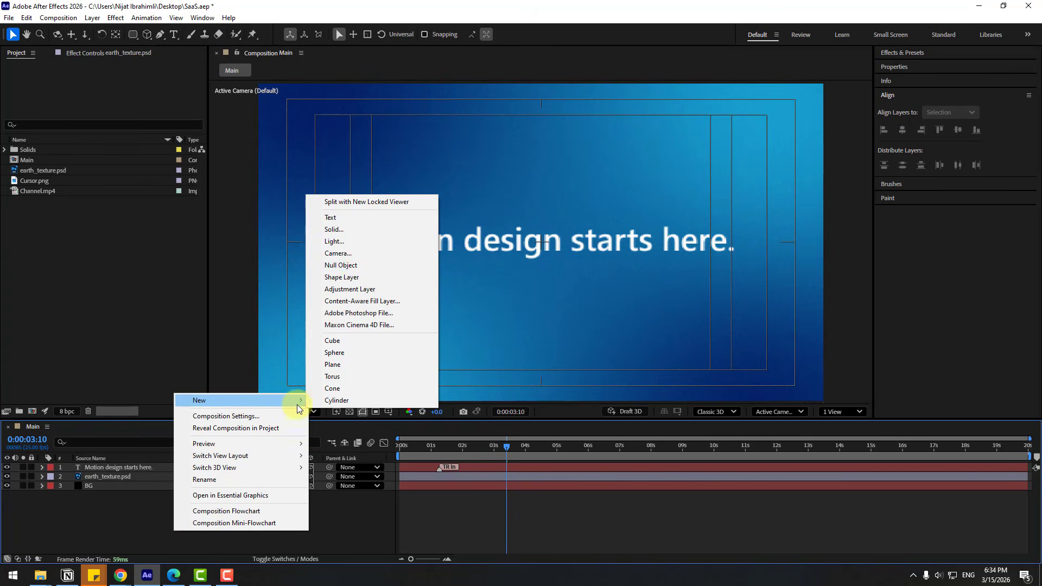
left_click(334, 253)
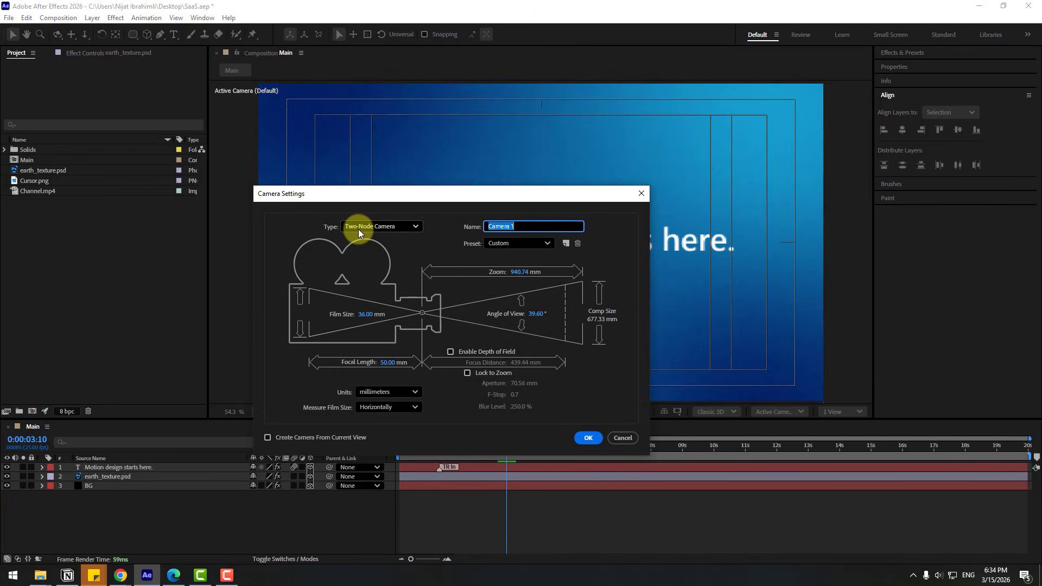
left_click(499, 246)
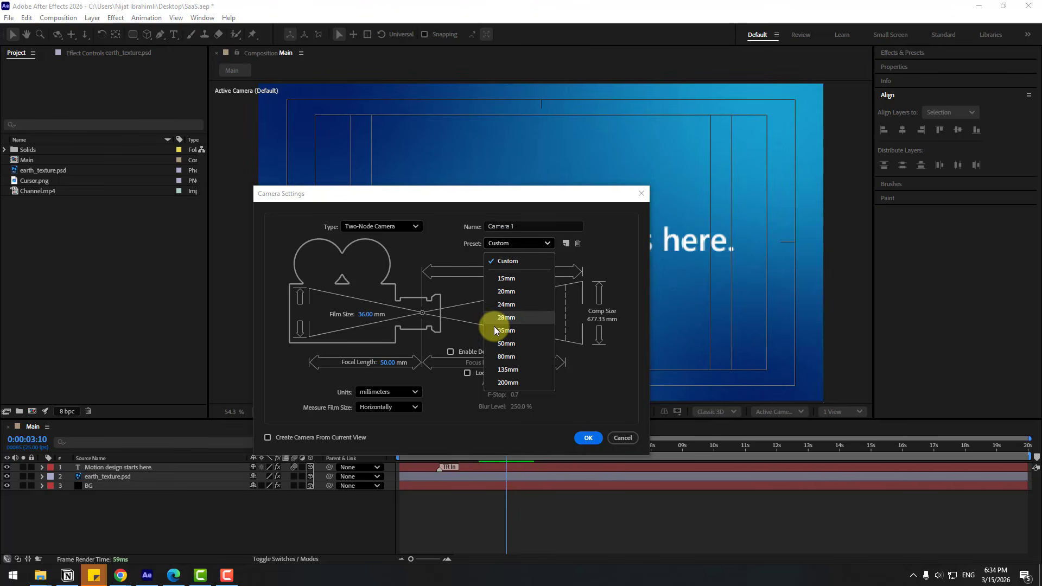
left_click(501, 345)
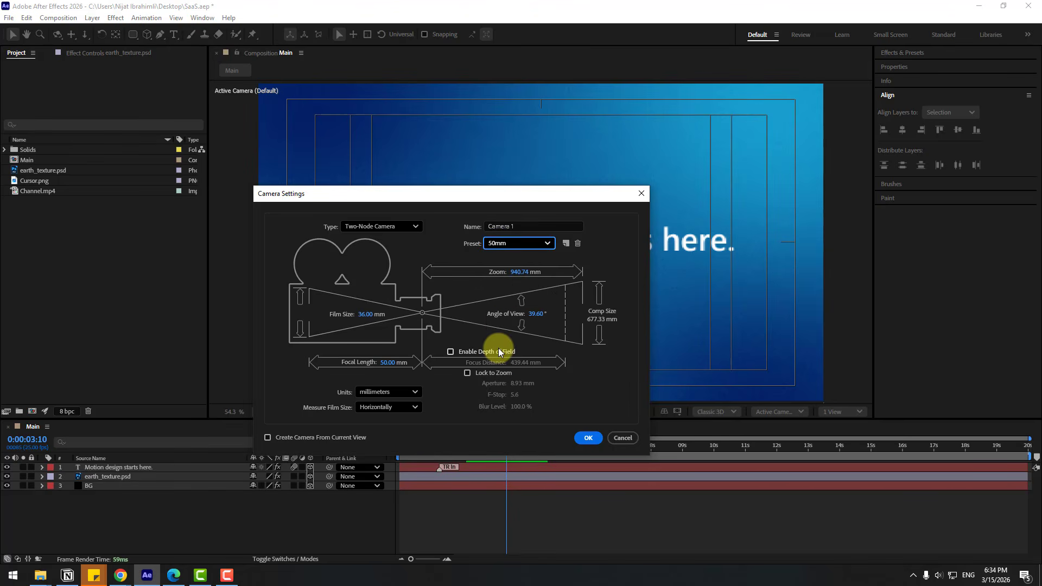
left_click(580, 438)
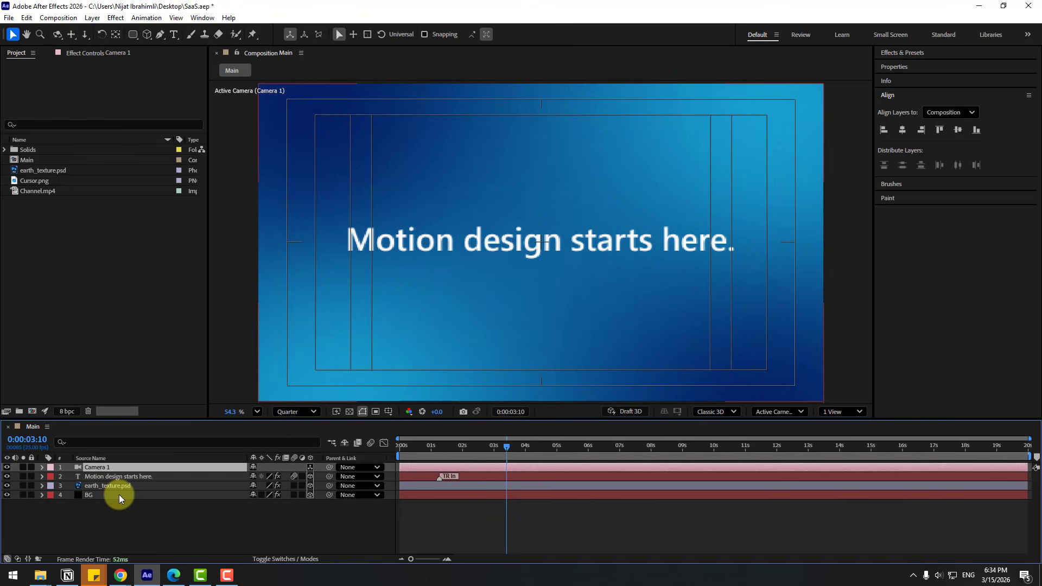
Create a controlling null, Null 2, for Camera 1 and adjust its anchor.
right_click(102, 471)
mouse_move(232, 373)
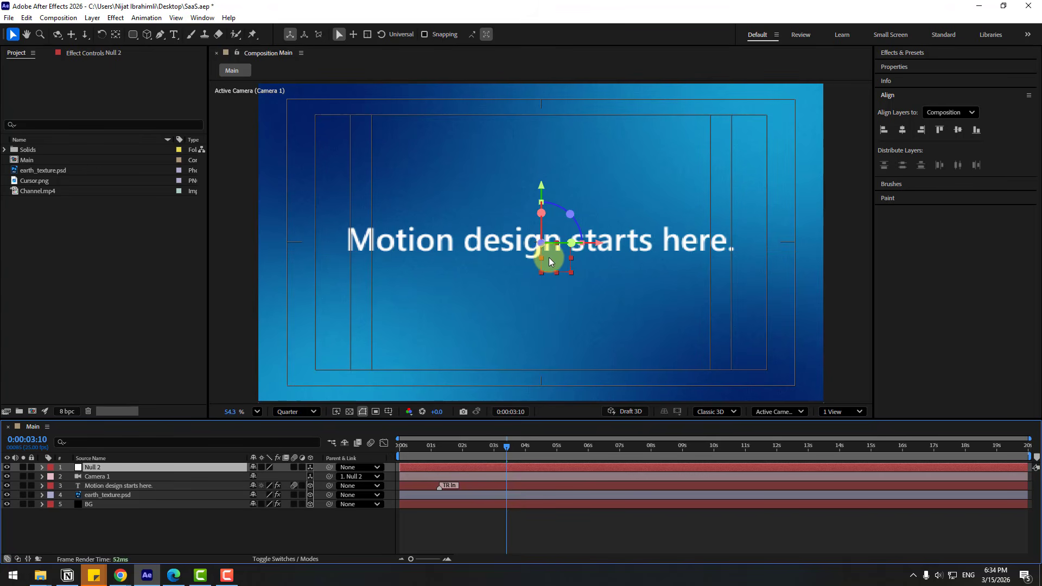
left_click(116, 33)
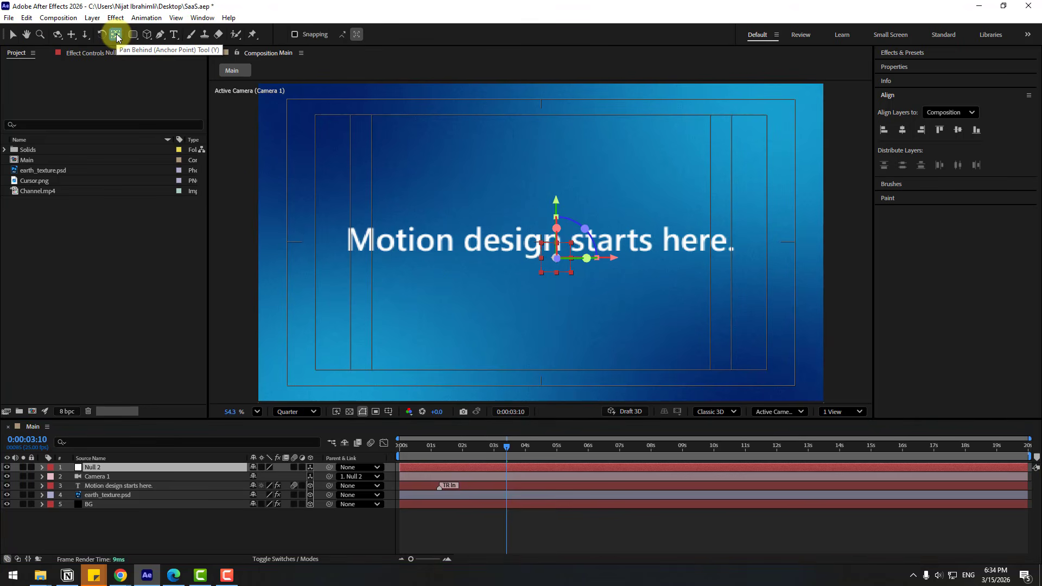
left_click(13, 35)
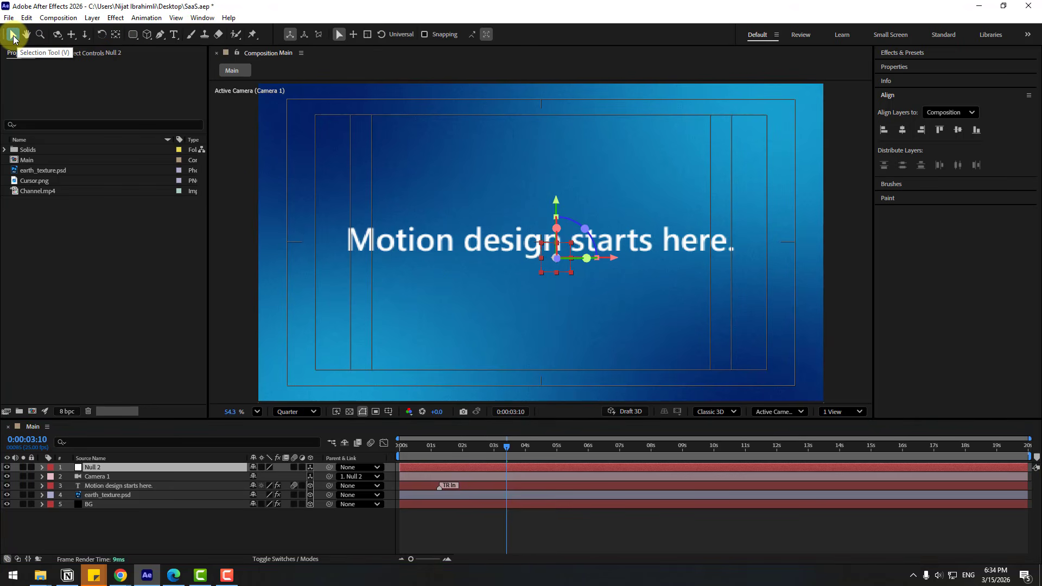
Set Null 2's first Position keyframe at 0:00:01:08.
left_click(90, 469)
key("p")
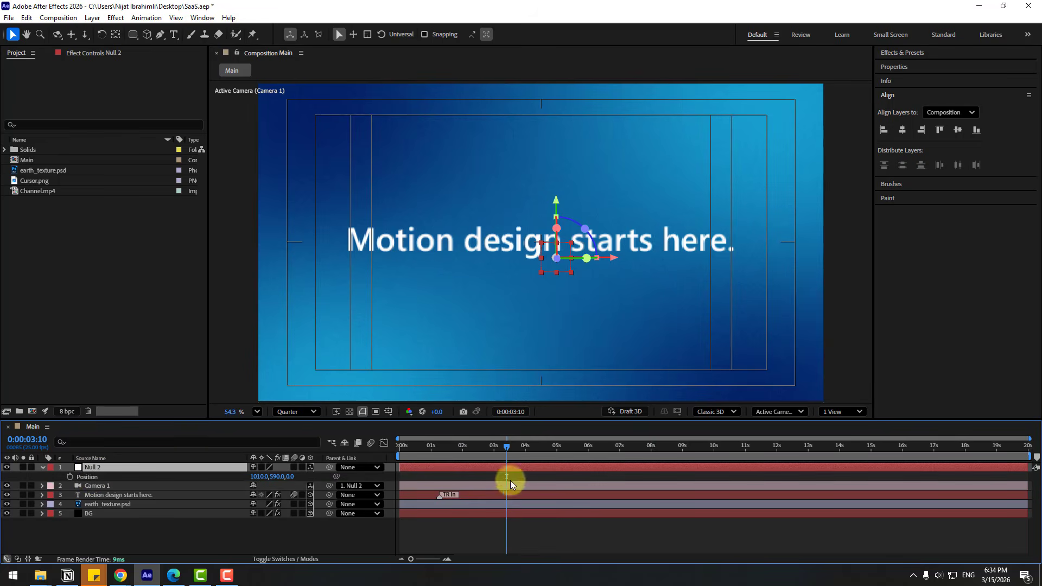
left_click_drag(407, 448, 440, 448)
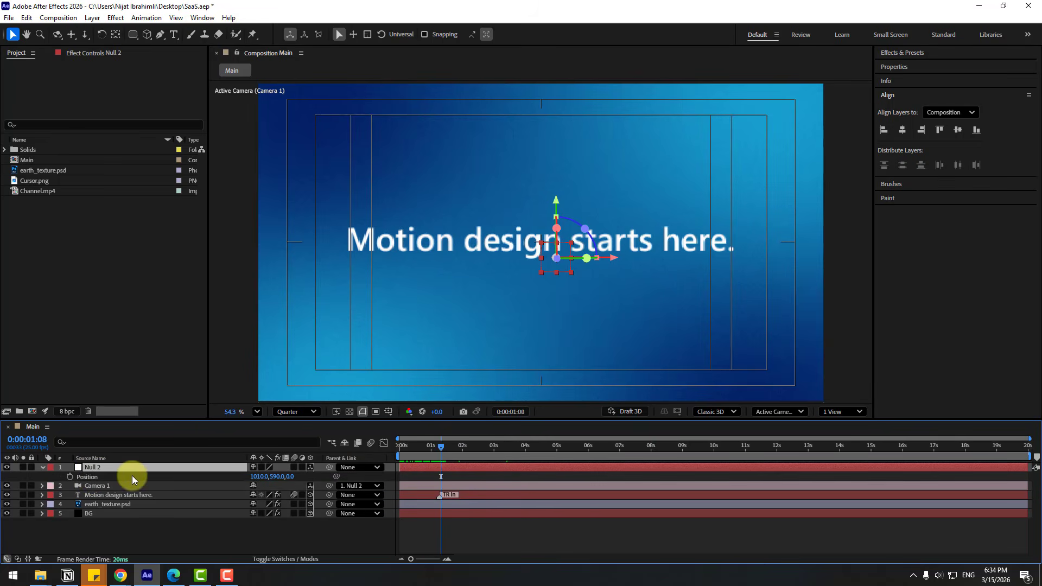
left_click(70, 476)
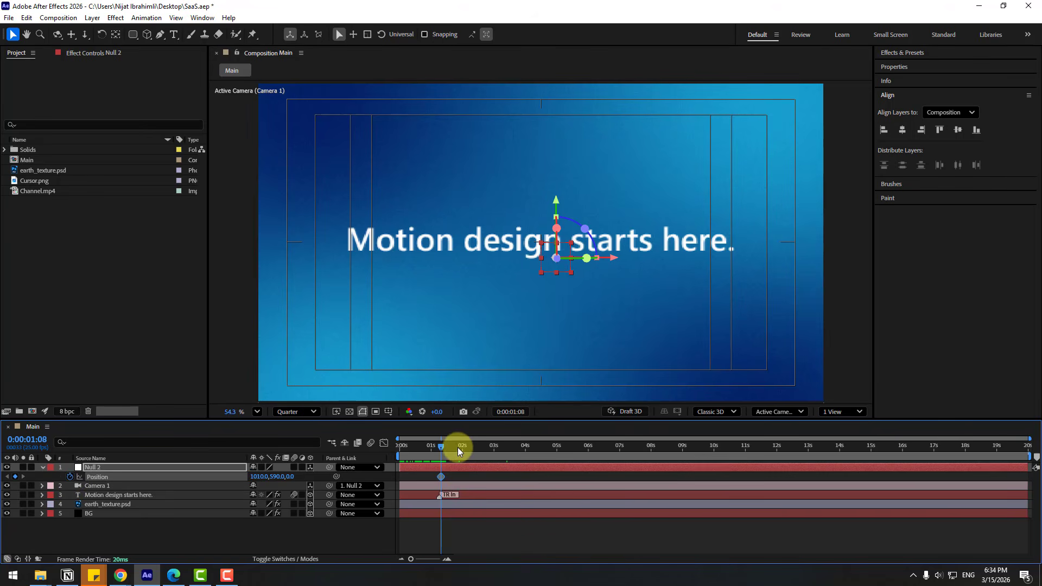
At 0:00:02:06, key Null 2 Position to 1580,590,1331 for the camera push and pan.
left_click_drag(460, 447, 470, 448)
left_click_drag(291, 476, 340, 482)
left_click_drag(262, 475, 286, 475)
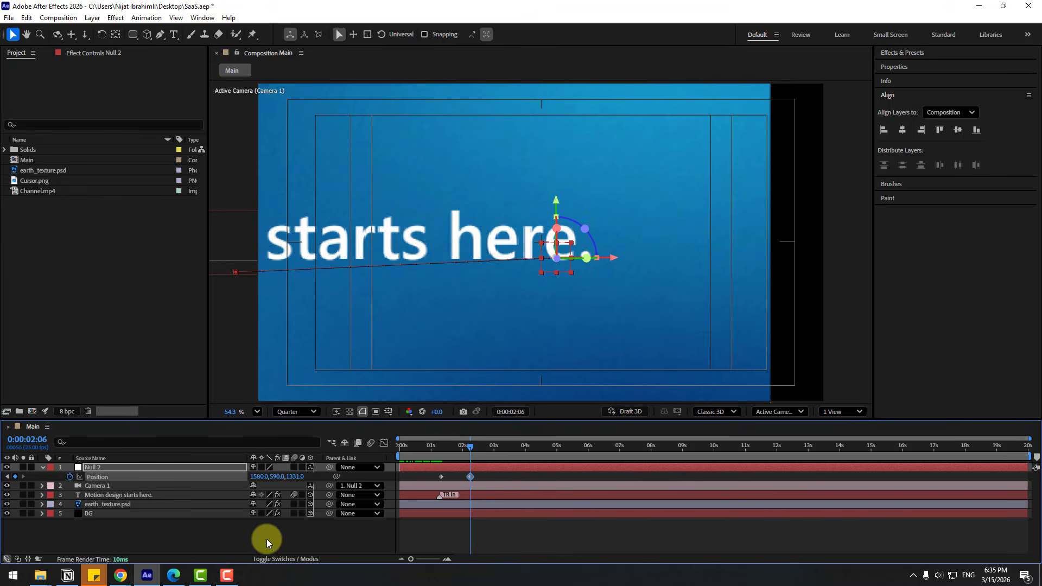
Scale the BG layer up to 117% to cover the frame, then scrub back.
left_click(91, 515)
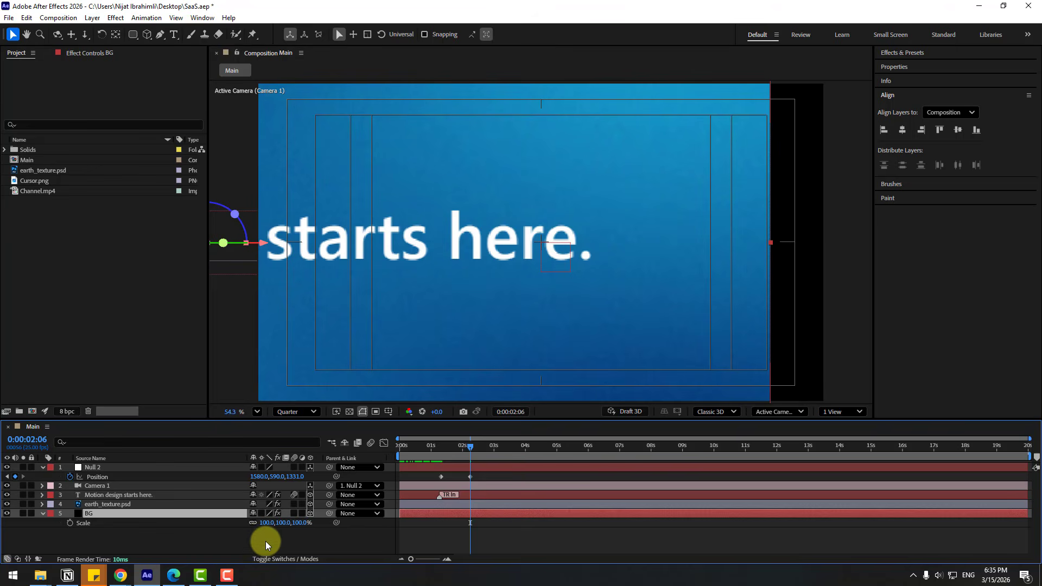
left_click_drag(269, 524, 276, 523)
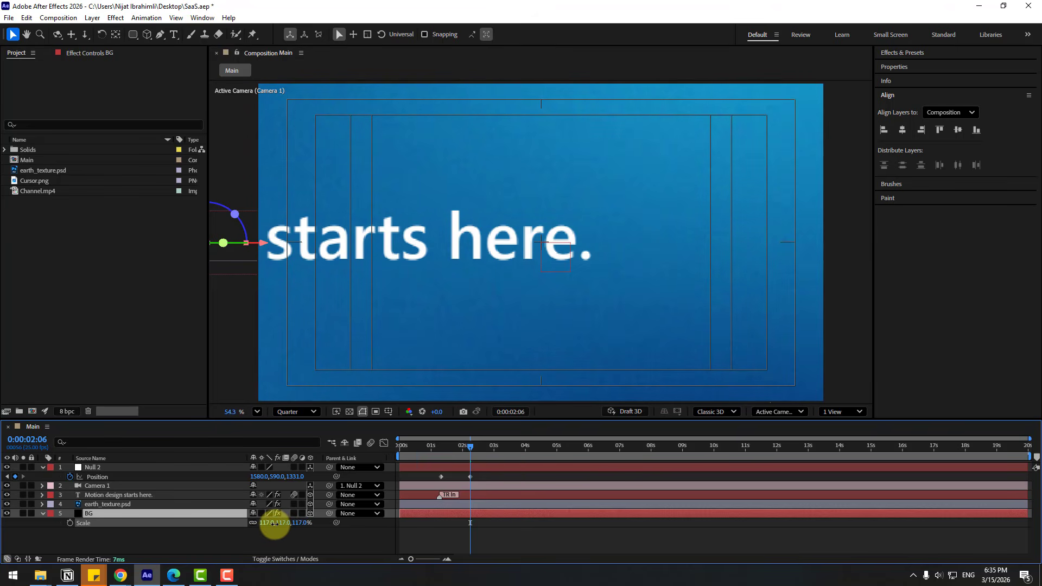
left_click_drag(438, 450, 438, 480)
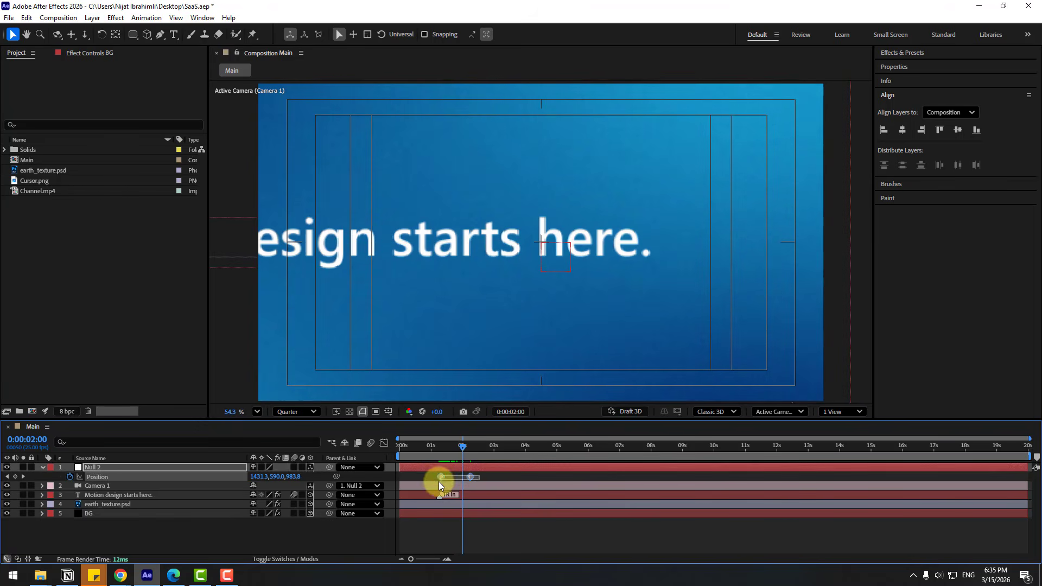
Apply Easy Ease to both Null 2 Position keyframes.
right_click(441, 478)
mouse_move(444, 472)
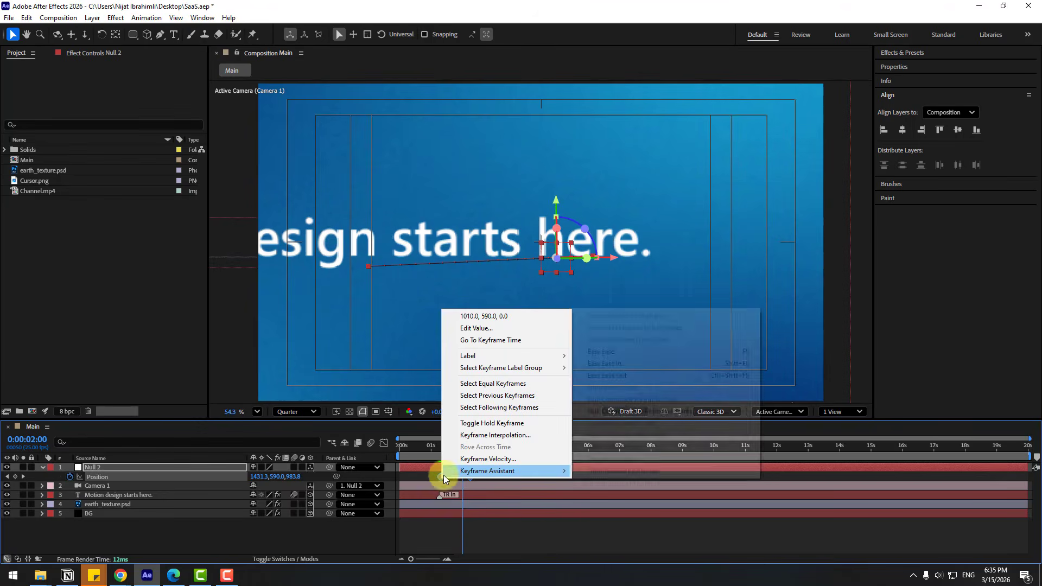
left_click(600, 353)
Steepen the speed curve's ease influence in the Graph Editor, then preview the camera move.
left_click(384, 443)
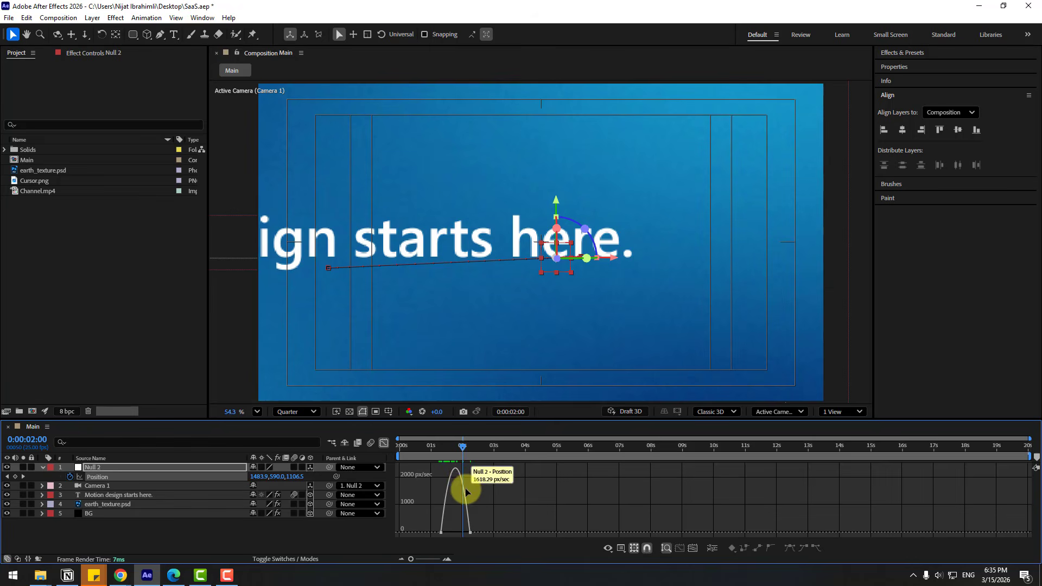
scroll(466, 492, "up", 5)
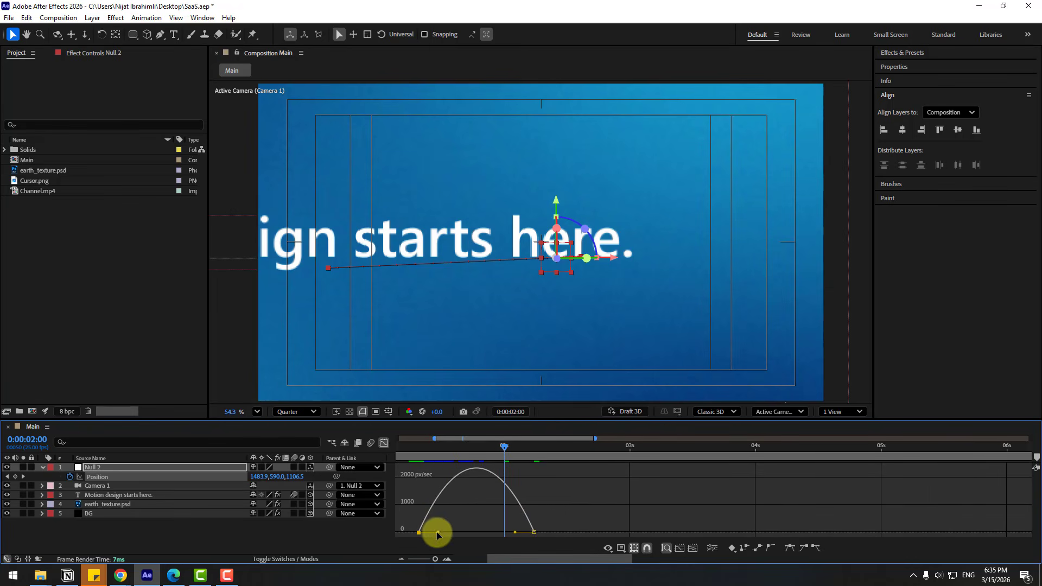
left_click_drag(436, 533, 516, 537)
scroll(516, 538, "down", 5)
left_click(383, 444)
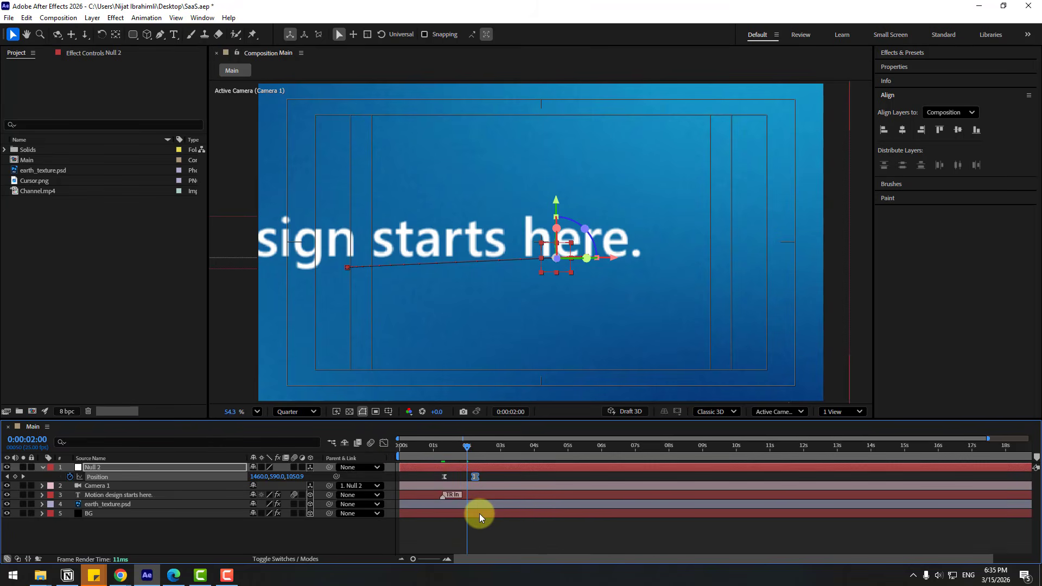
key("space")
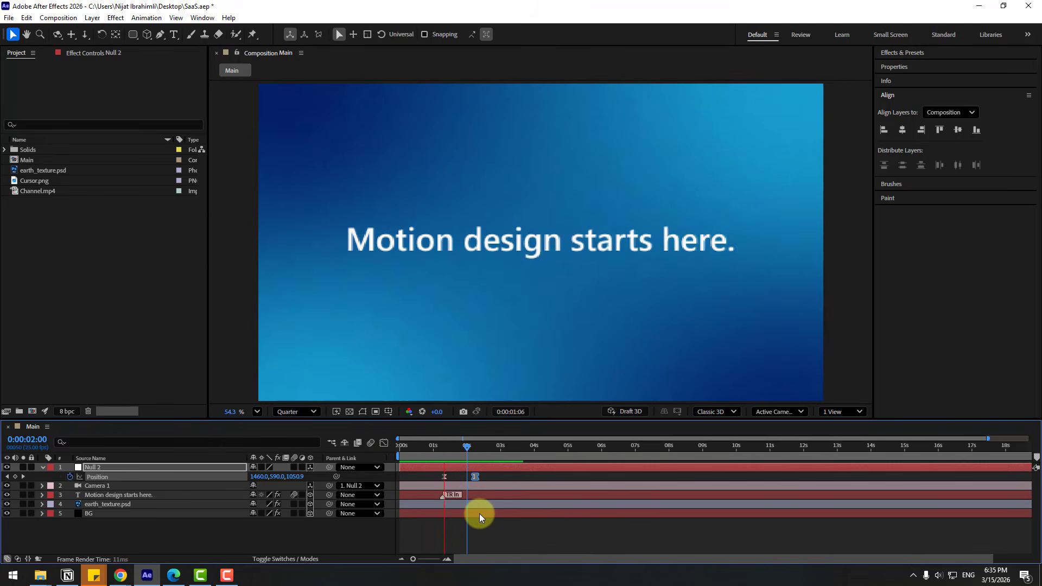
Drag Null 2's ending Position keyframe later to about 0:00:02:15 and preview the longer push-in.
left_click(466, 457)
left_click(433, 447)
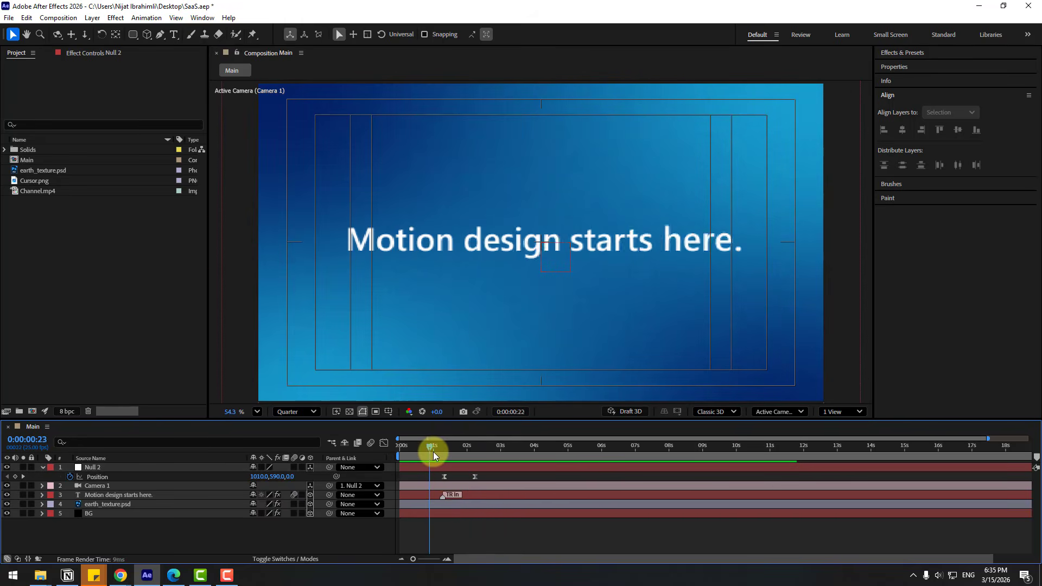
left_click(440, 476)
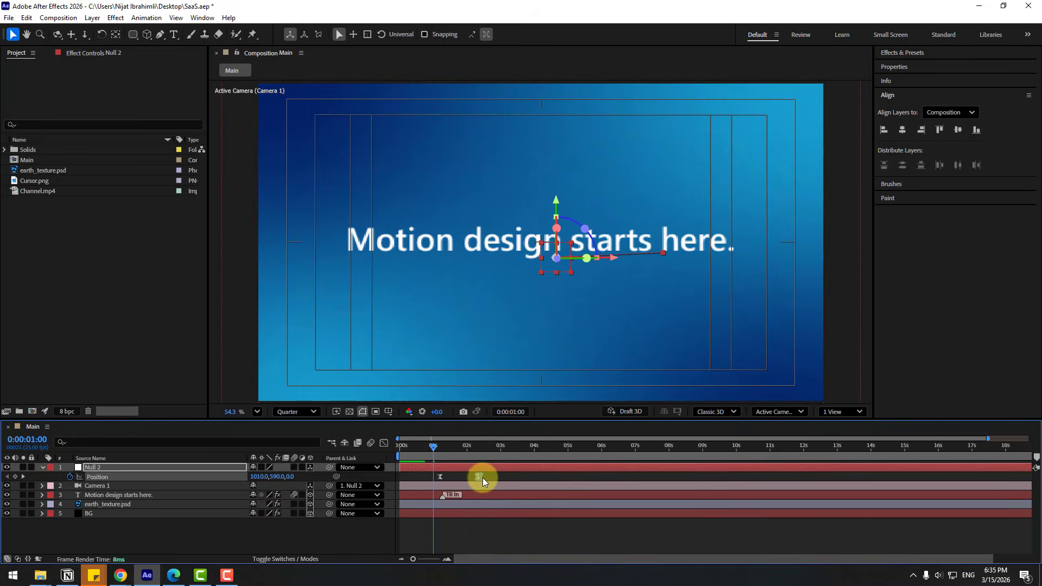
left_click_drag(482, 478, 487, 478)
key("space")
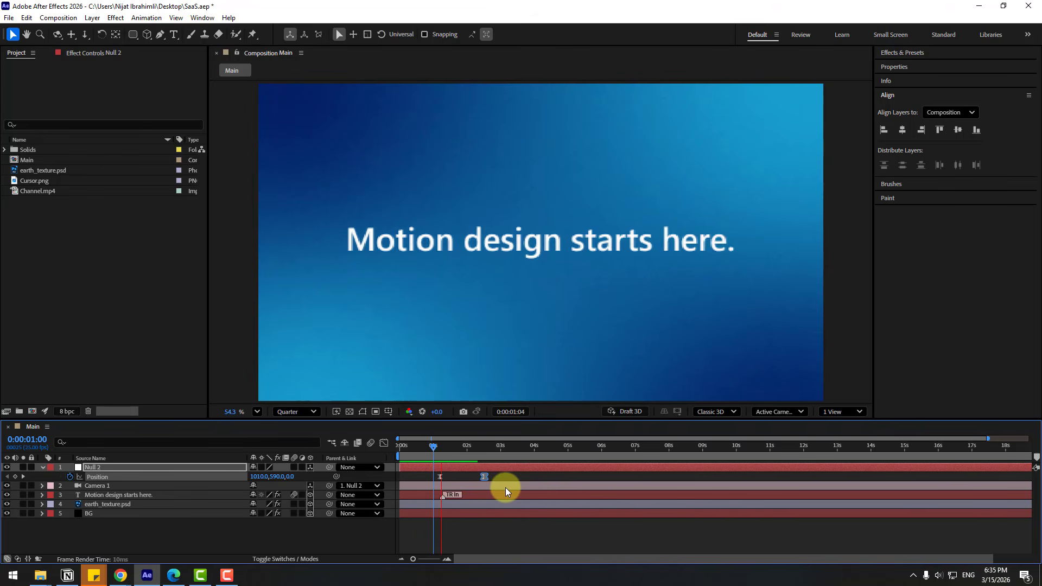
key("space")
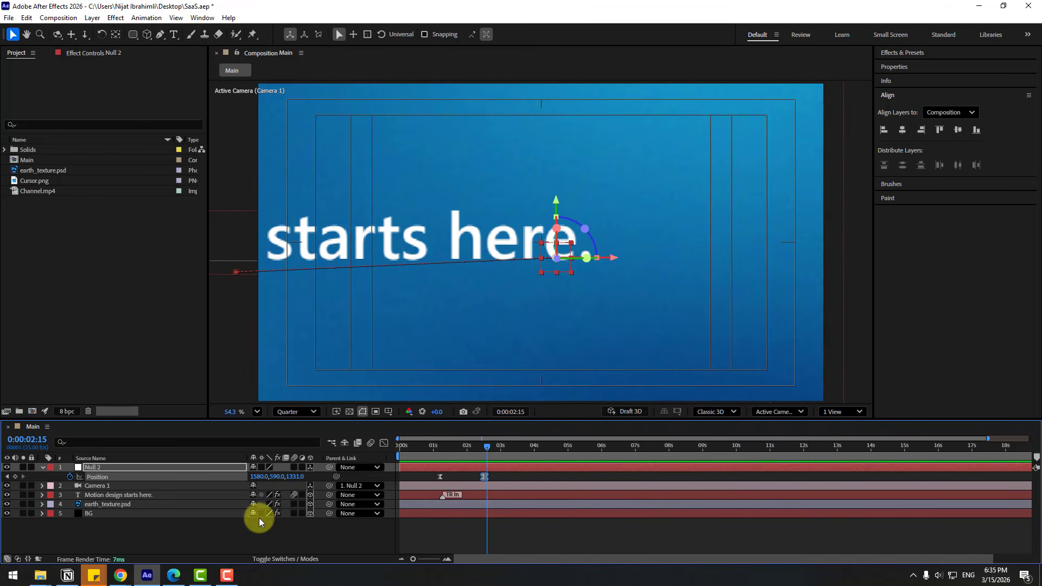
left_click(93, 505)
Drag the earth globe into the composition and place it at the frame's lower right.
scroll(442, 333, "down", 1)
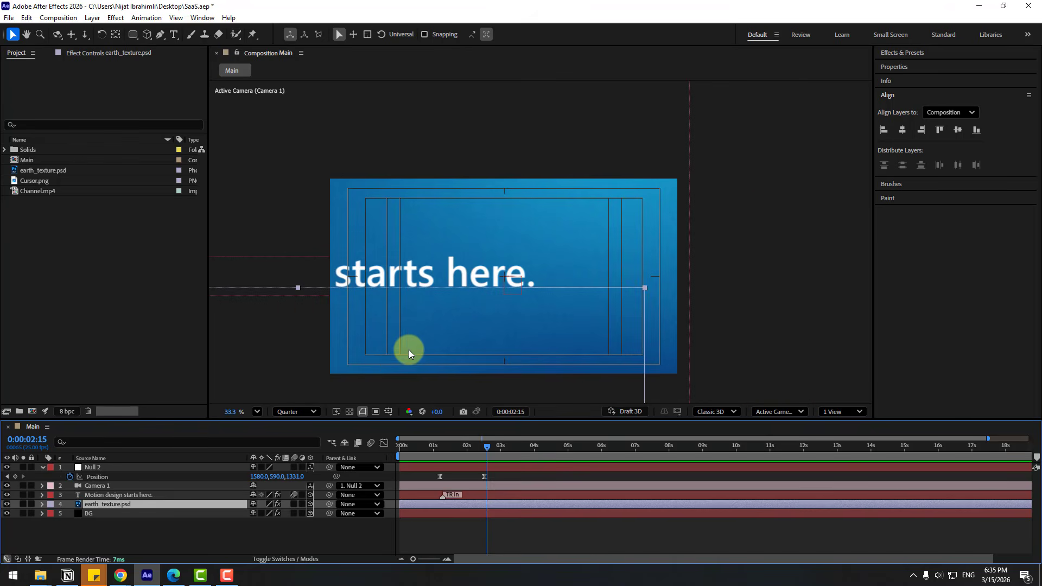
mouse_move(332, 385)
left_mouse_down()
mouse_move(561, 251)
mouse_move(624, 198)
left_mouse_up()
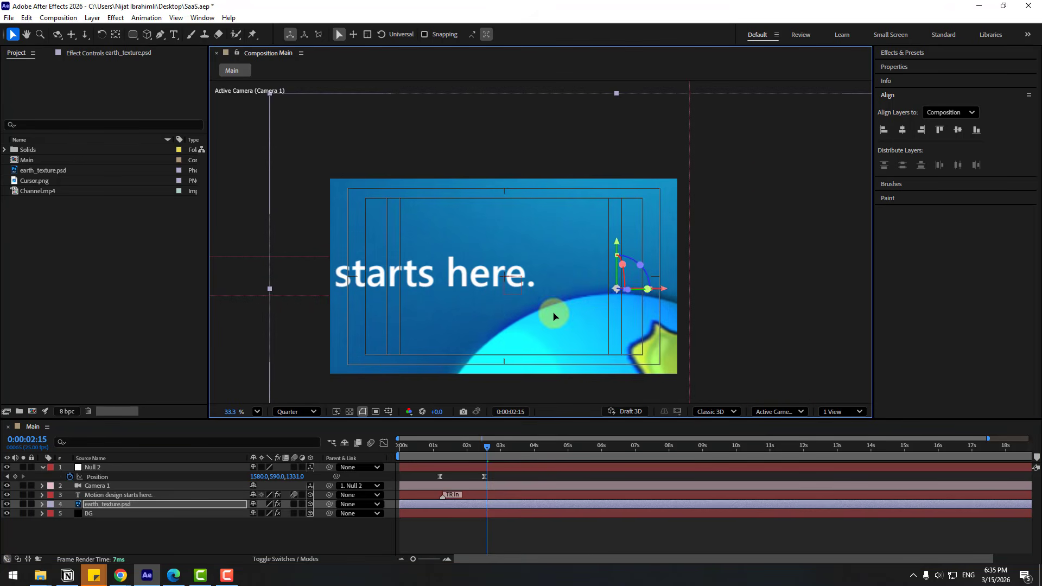
left_click_drag(554, 316, 574, 217)
Shrink the globe's CC Sphere Radius to 316 and move it up along the right edge.
left_click(82, 53)
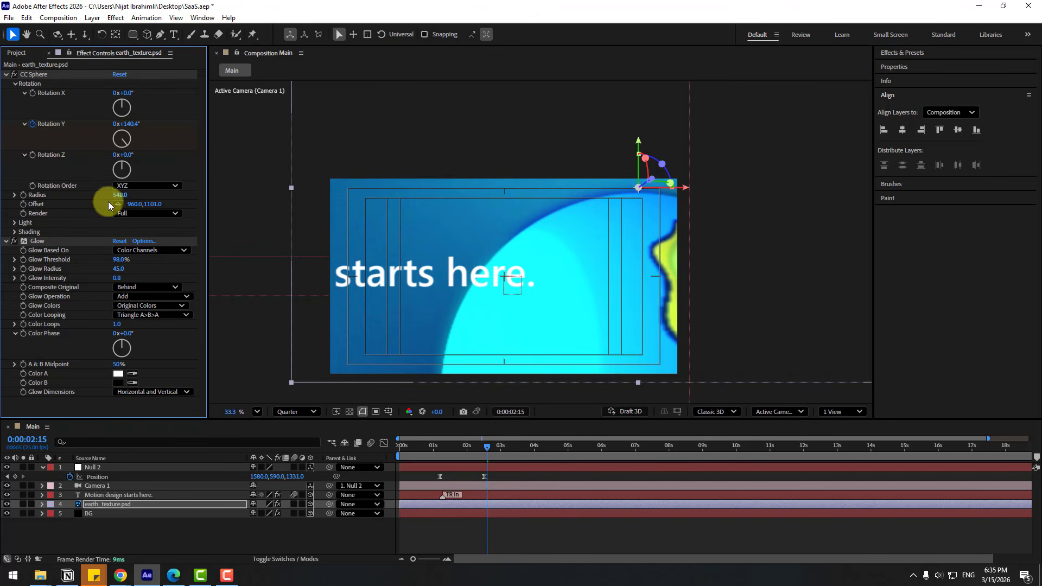
left_click_drag(118, 195, 22, 209)
left_click_drag(595, 343, 610, 231)
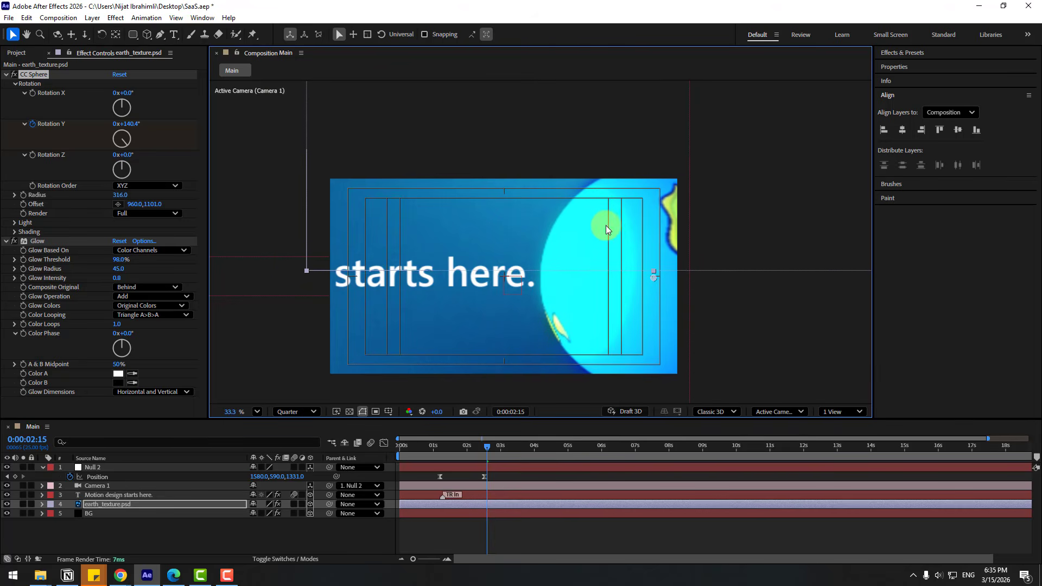
left_click(470, 504)
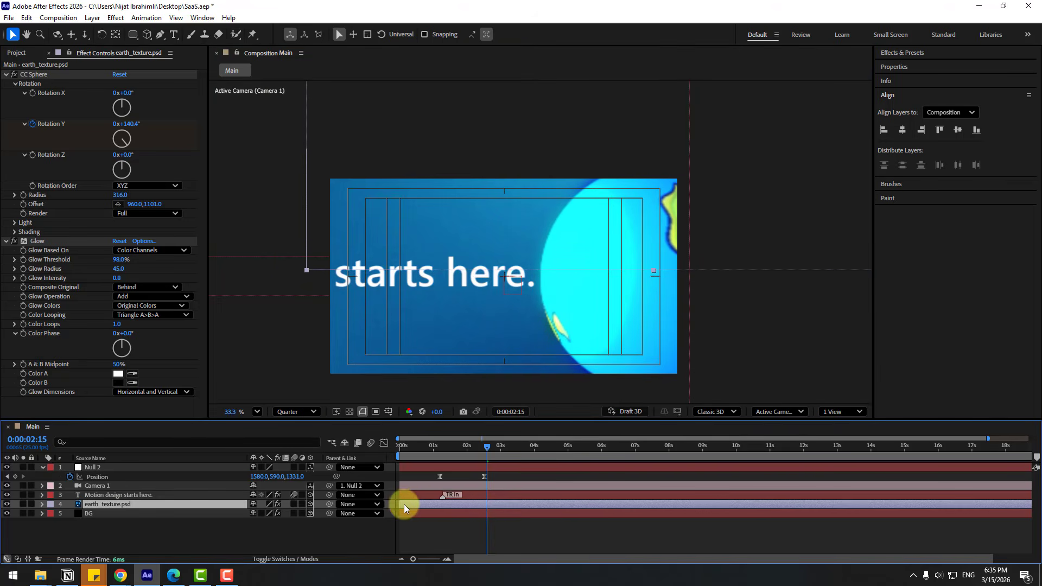
Start the earth layer near 1.5 s and keyframe Position, pushing it off-frame right (2353.2,-17.5,0.0) at 0:00:02:14.
left_click_drag(404, 507, 449, 504)
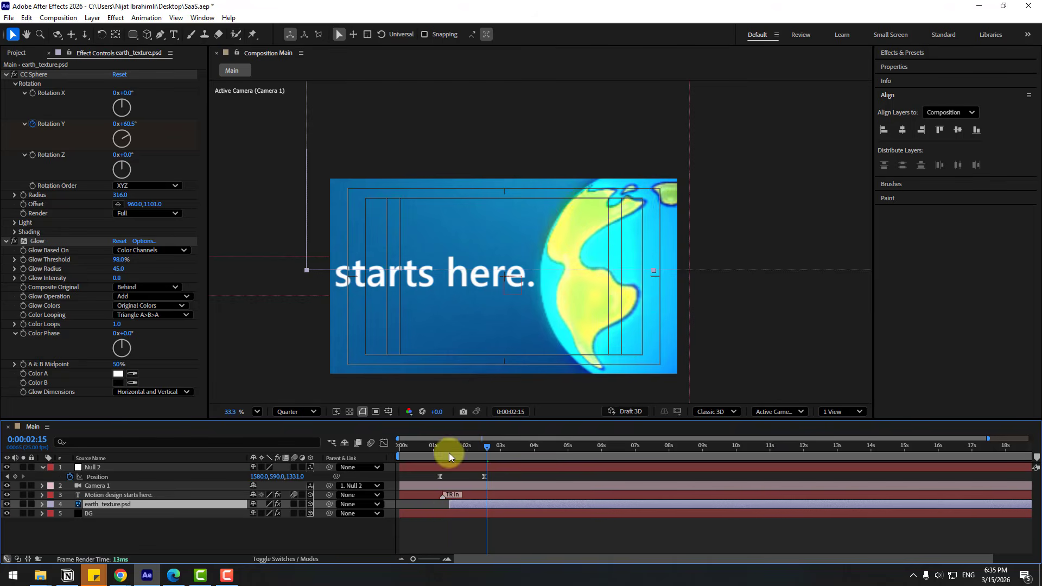
left_click_drag(449, 458, 508, 446)
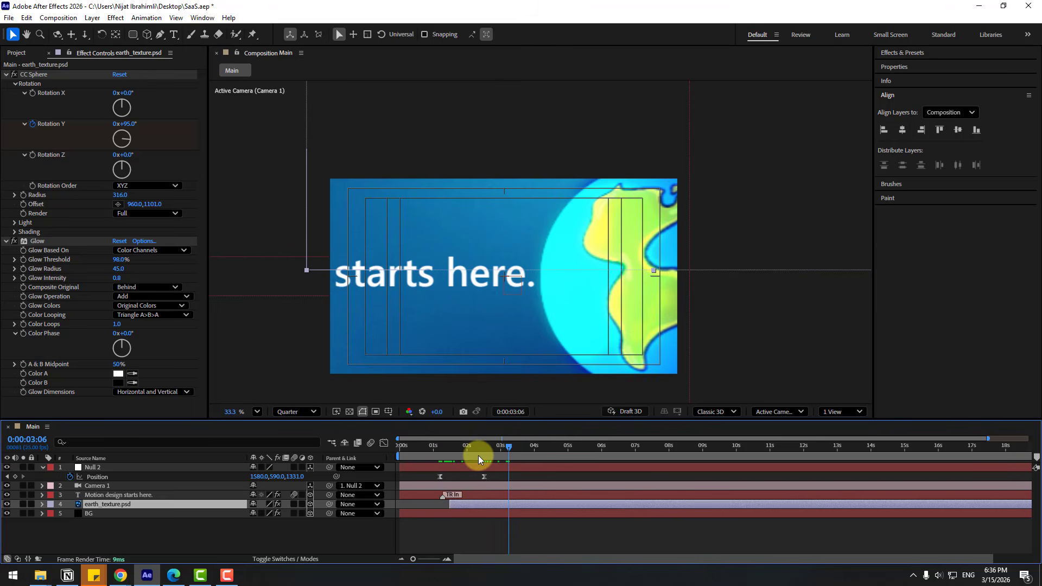
key("p")
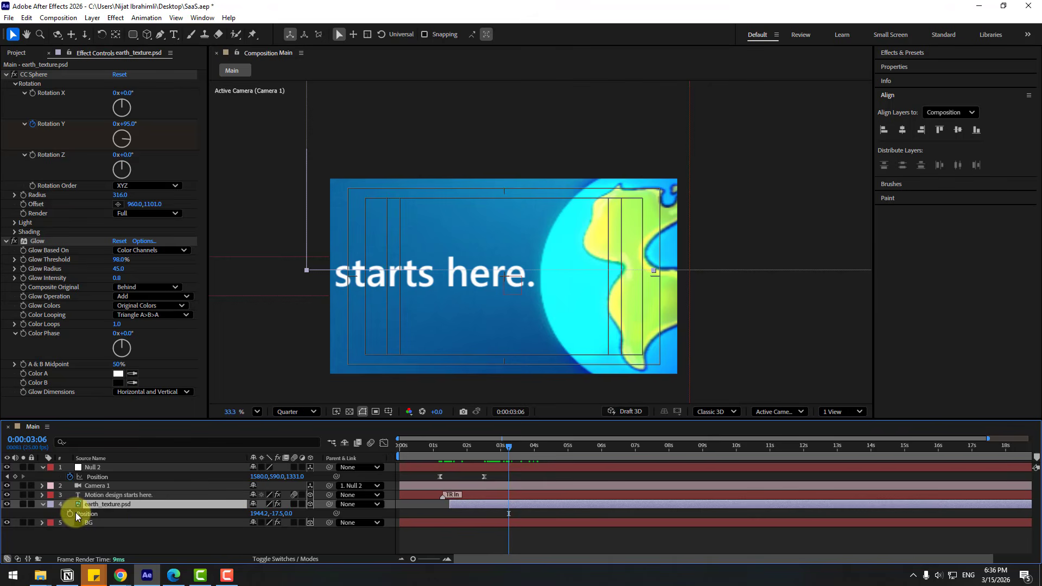
left_click(505, 523)
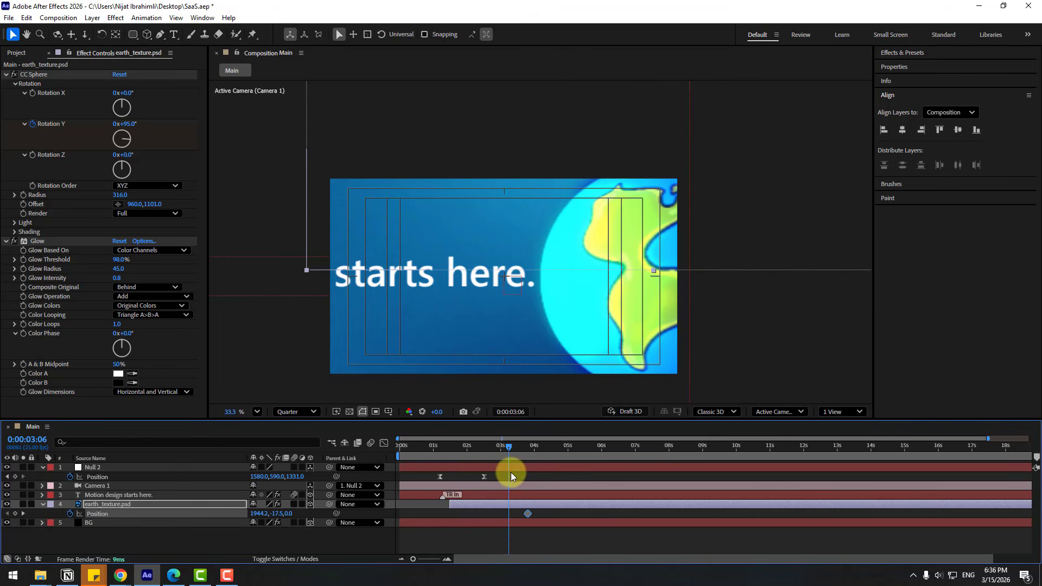
left_click_drag(503, 451, 484, 452)
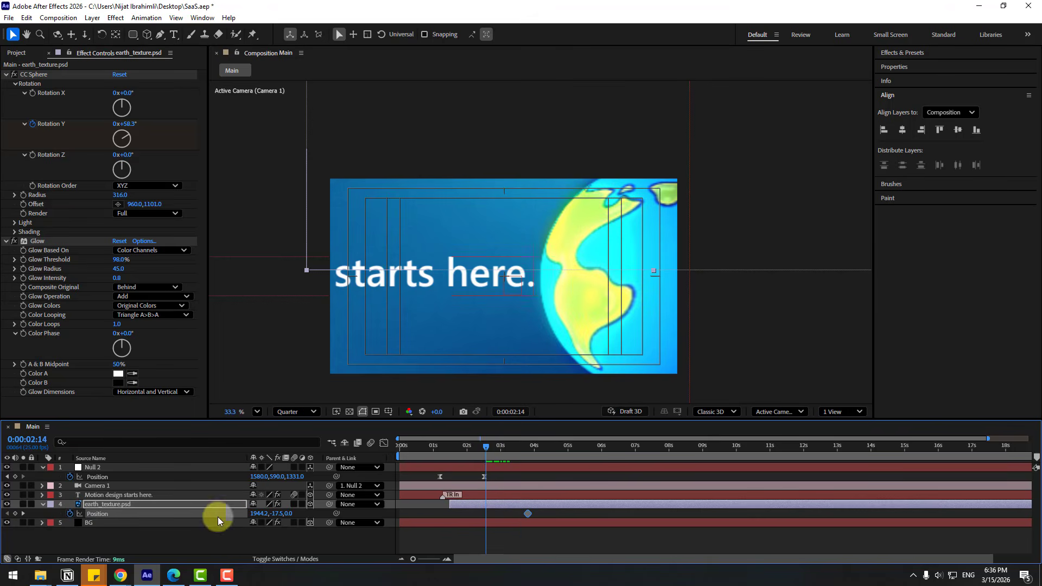
left_click_drag(256, 513, 485, 517)
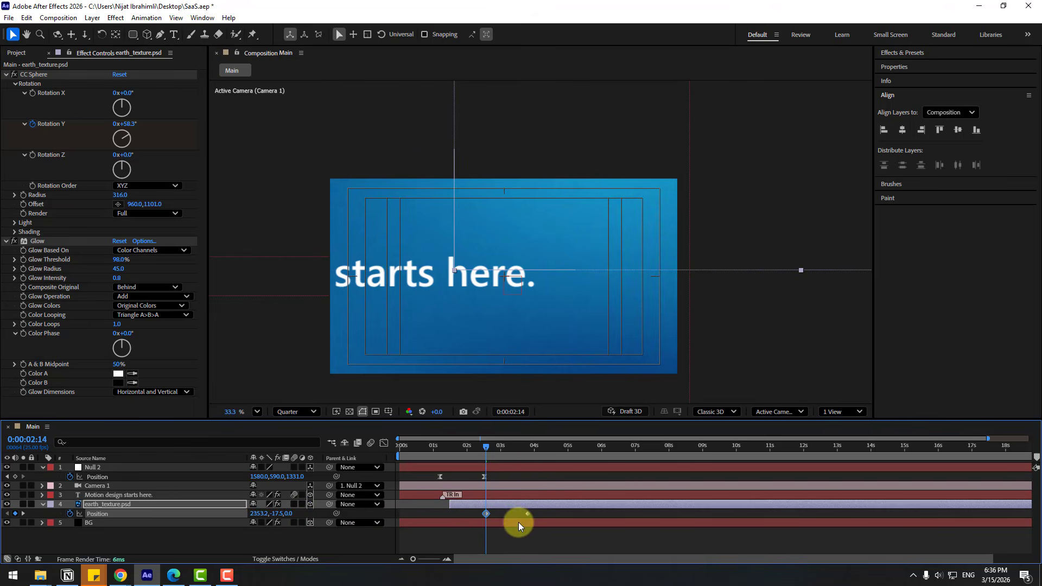
Apply Easy Ease to the globe's Position keyframes.
right_click(485, 514)
mouse_move(514, 565)
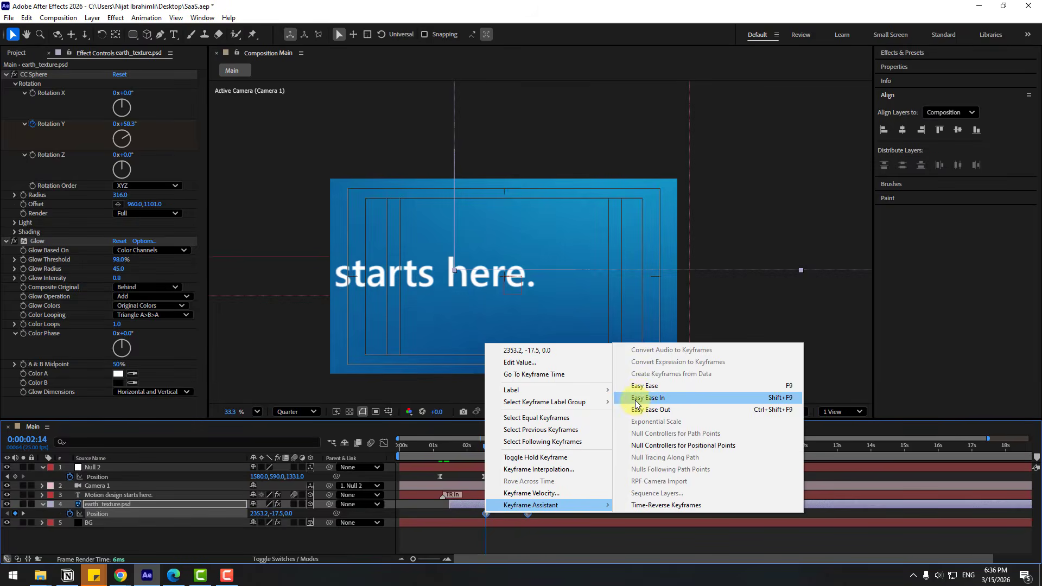
left_click(629, 388)
Strengthen the ease influence in the Graph Editor, then move both Position keyframes earlier.
left_click(384, 442)
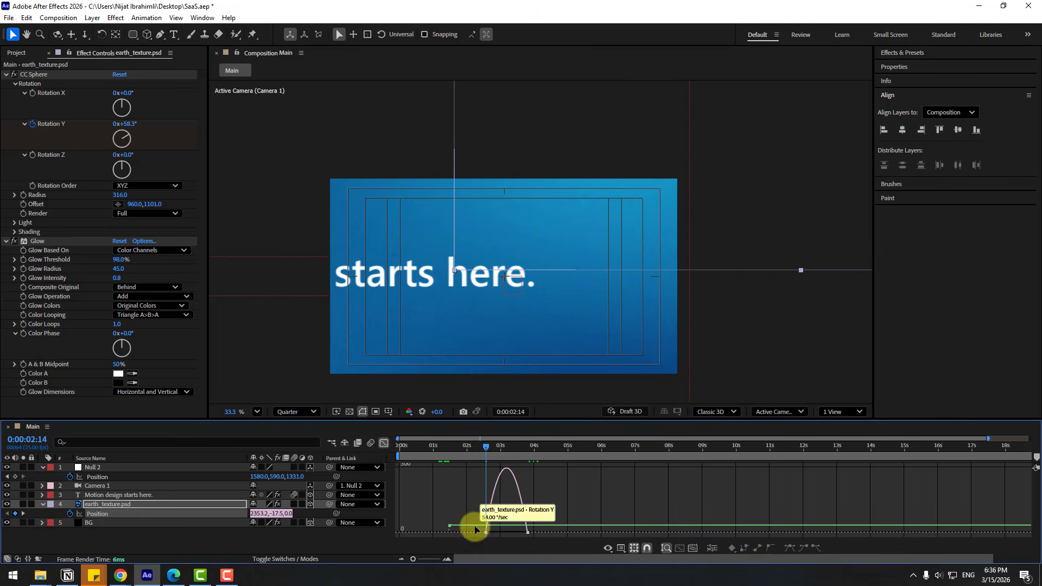
scroll(480, 545, "up", 4)
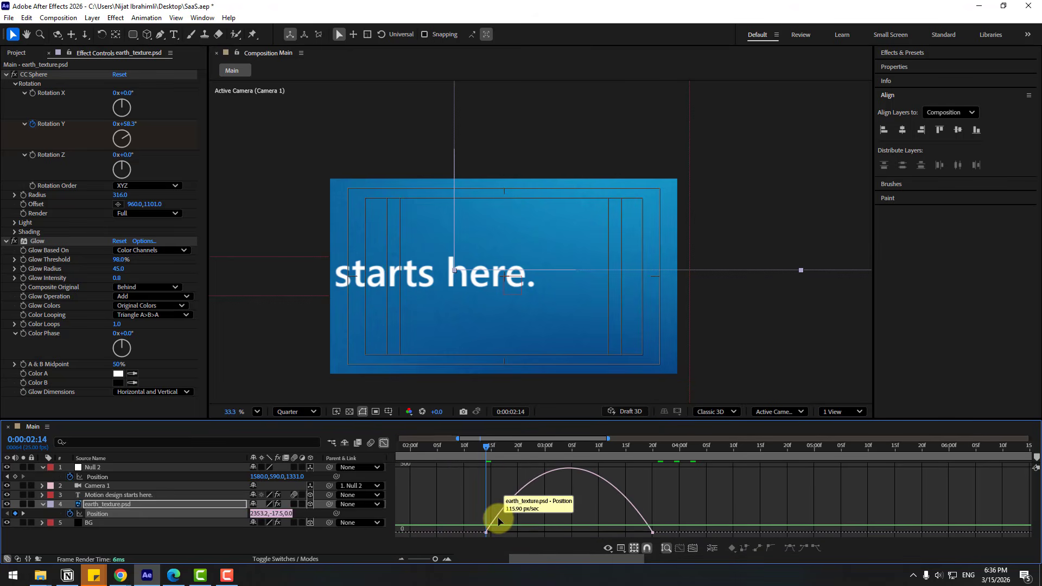
left_click(498, 522)
key("minus")
left_click_drag(514, 528, 520, 531)
key("minus")
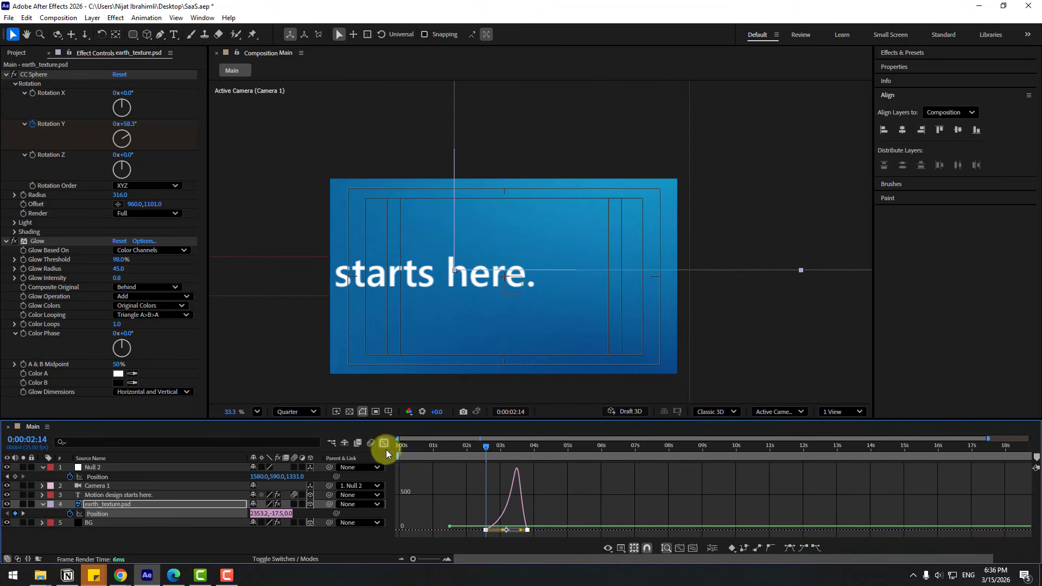
key("shift+F3")
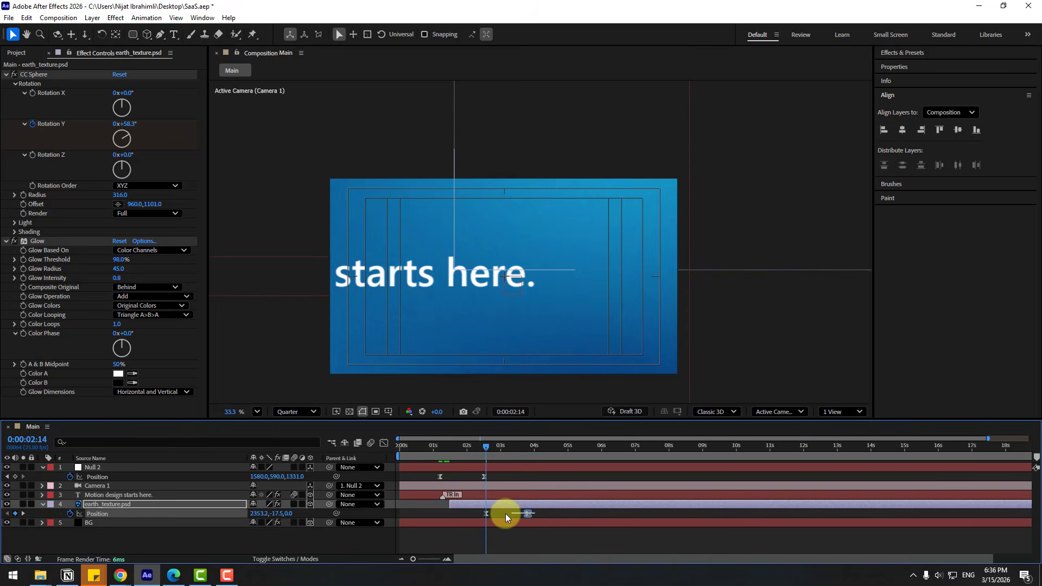
left_click_drag(486, 520, 453, 515)
left_click_drag(443, 455, 458, 505)
Move the globe's landing keyframe (1944.2,-17.5,0.0) earlier to about 0:00:02:11 and preview the slide-in.
left_click(449, 449)
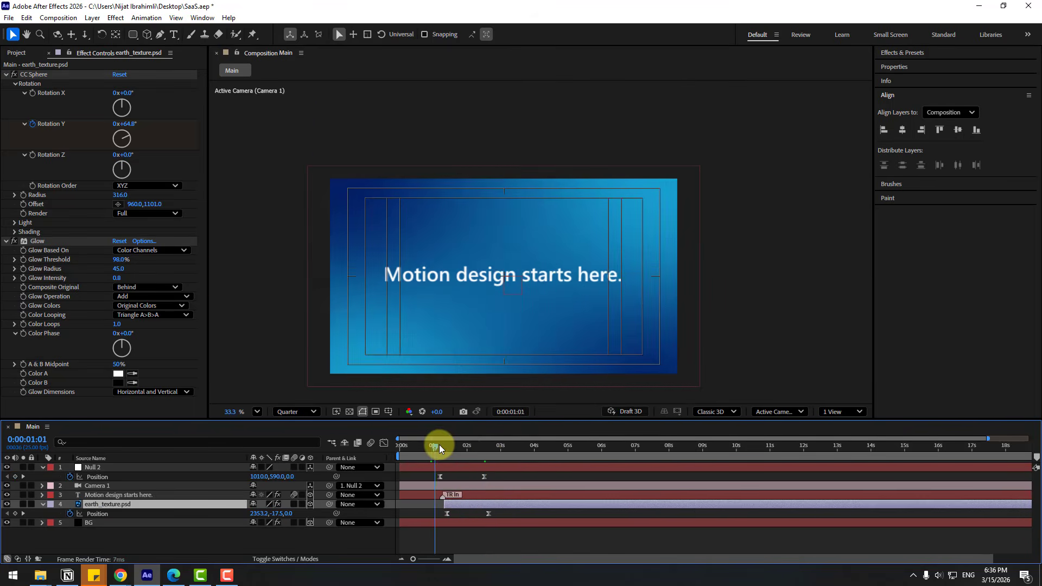
left_click_drag(454, 450, 478, 461)
left_click_drag(488, 513, 479, 517)
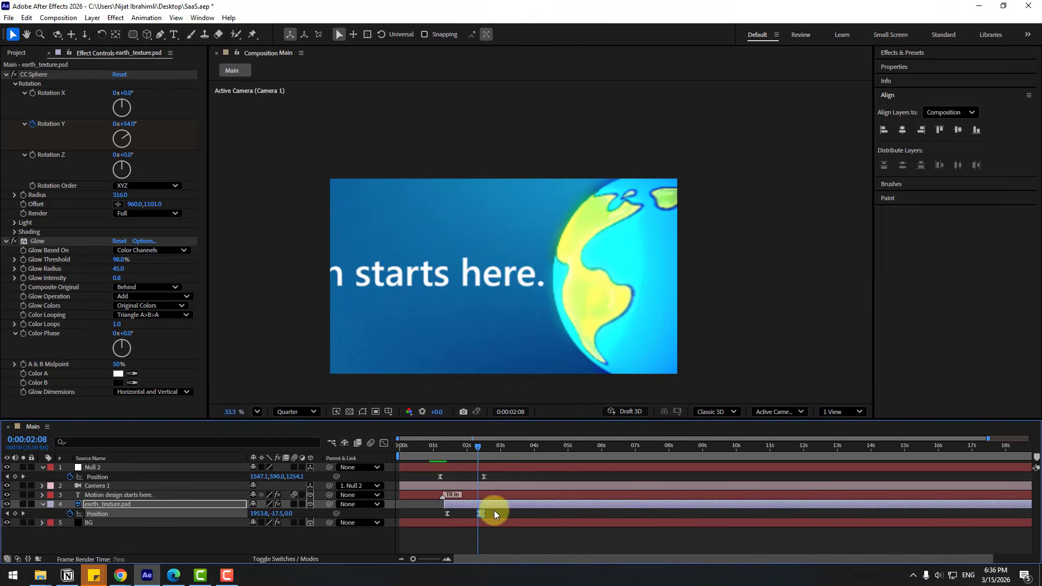
key("space")
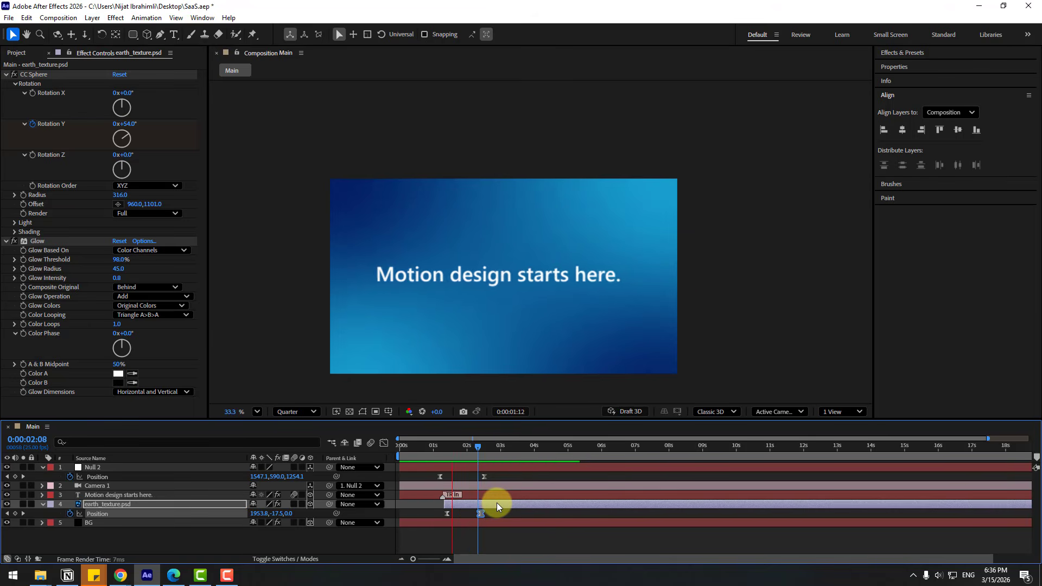
key("space")
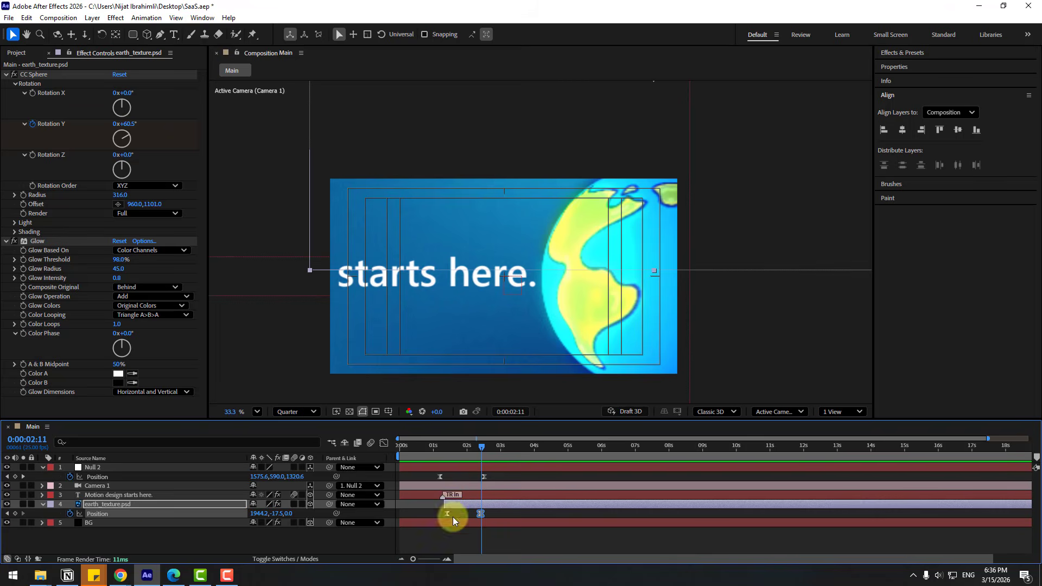
Reveal the globe's CC Sphere Rotation Y keyframes, spin it backward, and retime a keyframe to about 1 s.
key("u")
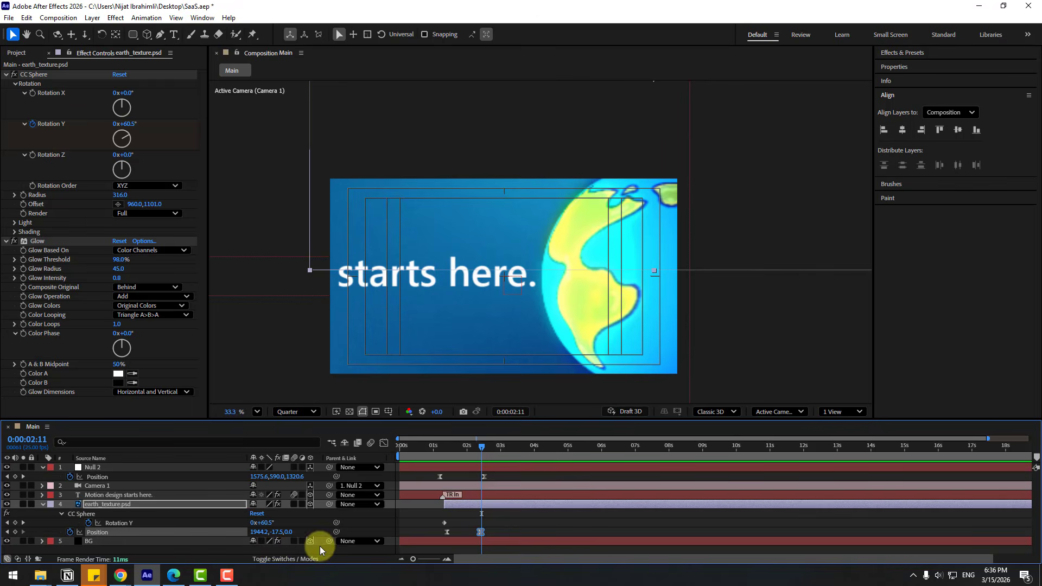
left_click_drag(463, 446, 526, 456)
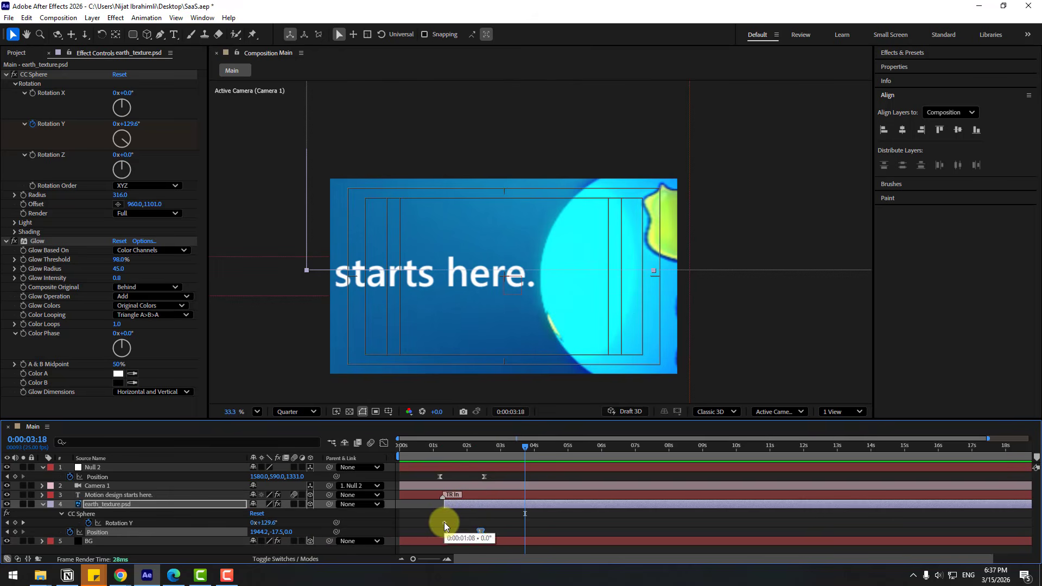
left_click_drag(444, 527, 525, 531)
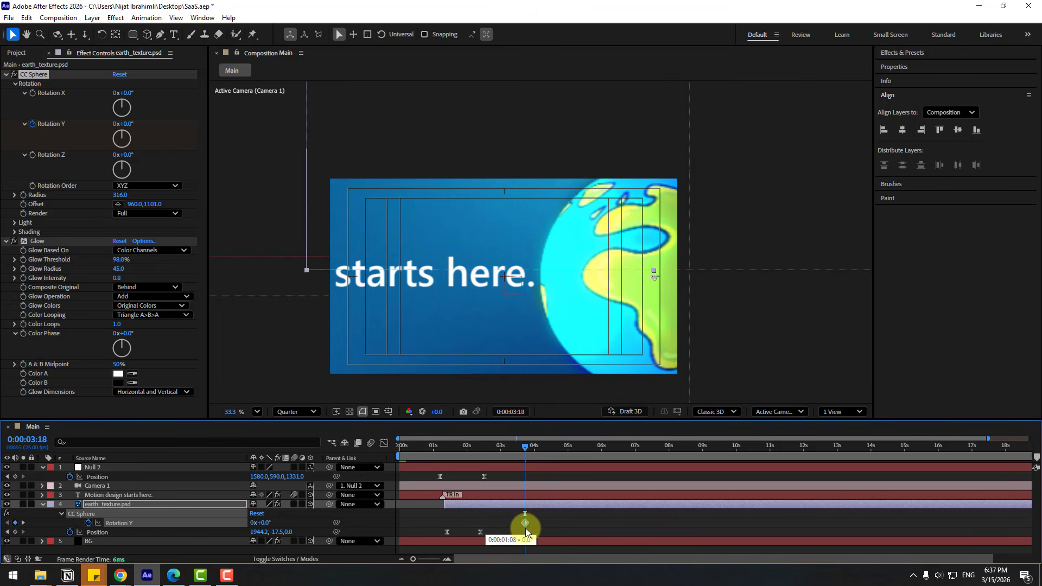
left_click_drag(263, 526, 196, 520)
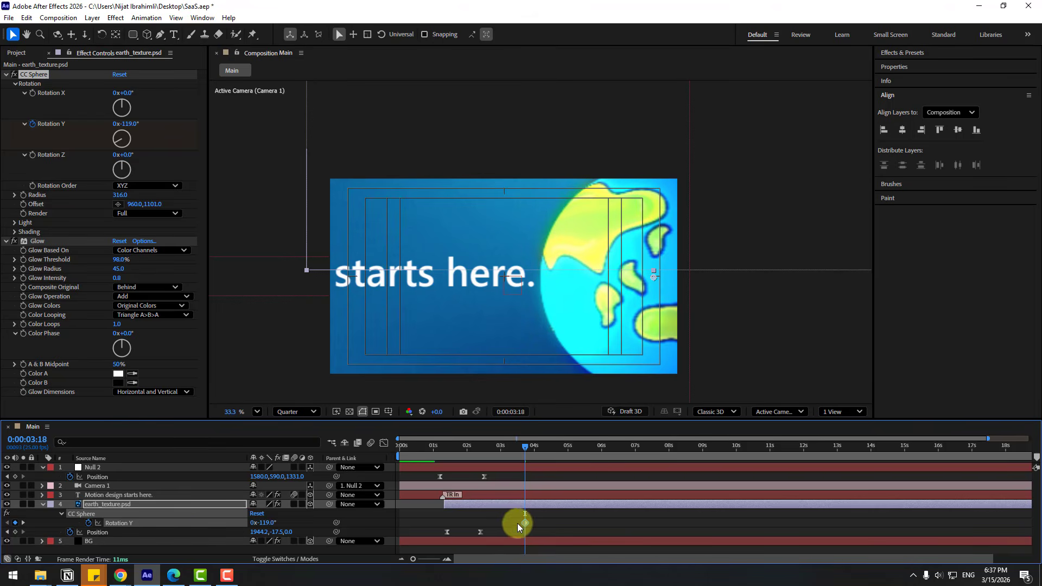
left_click_drag(526, 523, 447, 522)
left_click(443, 451)
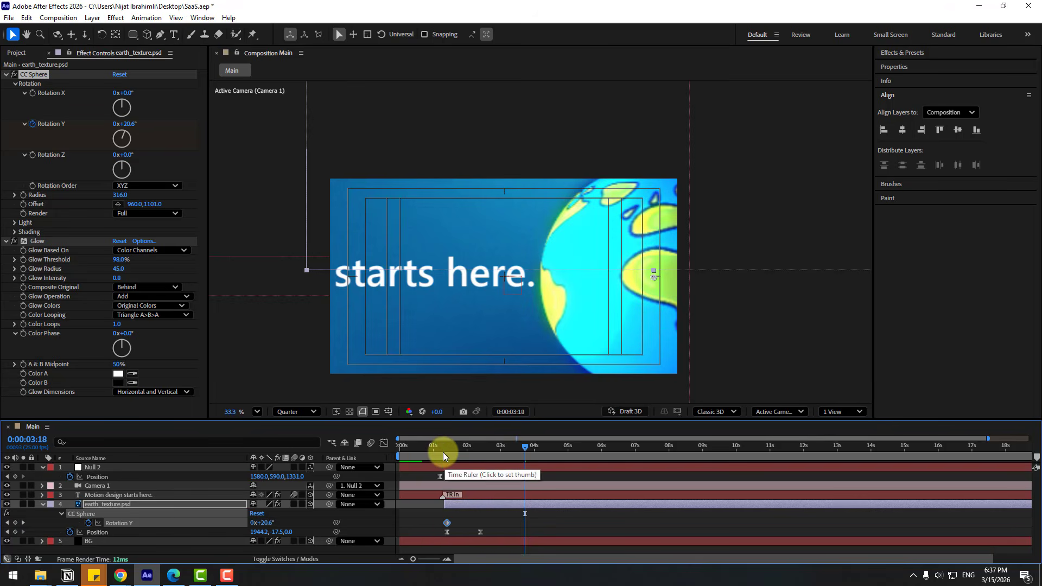
left_click_drag(443, 451, 496, 453)
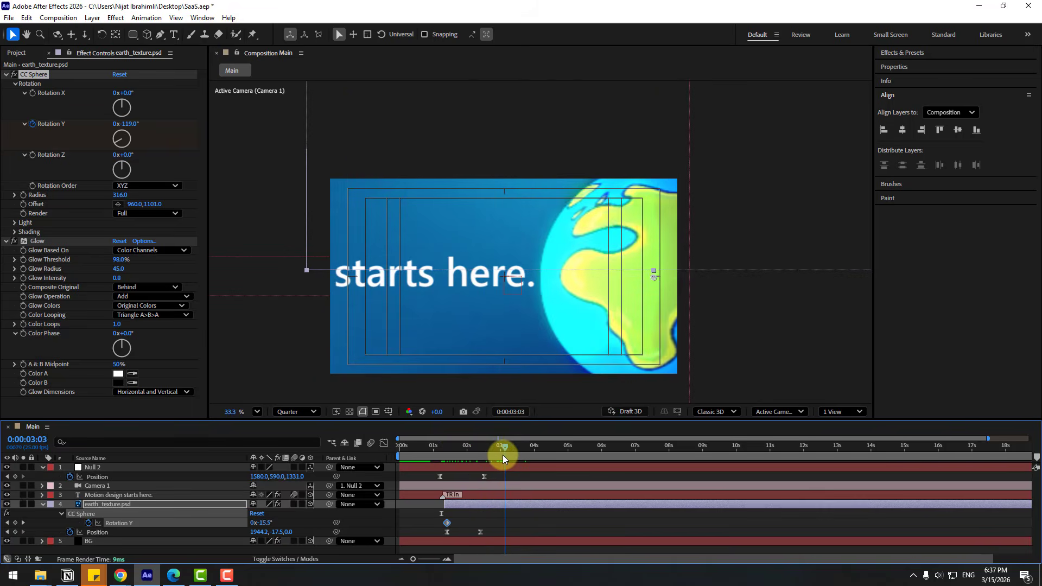
Place Rotation Y keyframes near 0:00:01:14 and 0:00:02:21, turning the globe further.
left_click(448, 526)
left_click_drag(448, 526, 496, 526)
left_click_drag(266, 524, 243, 524)
left_click_drag(496, 525, 447, 526)
left_click_drag(453, 448, 504, 457)
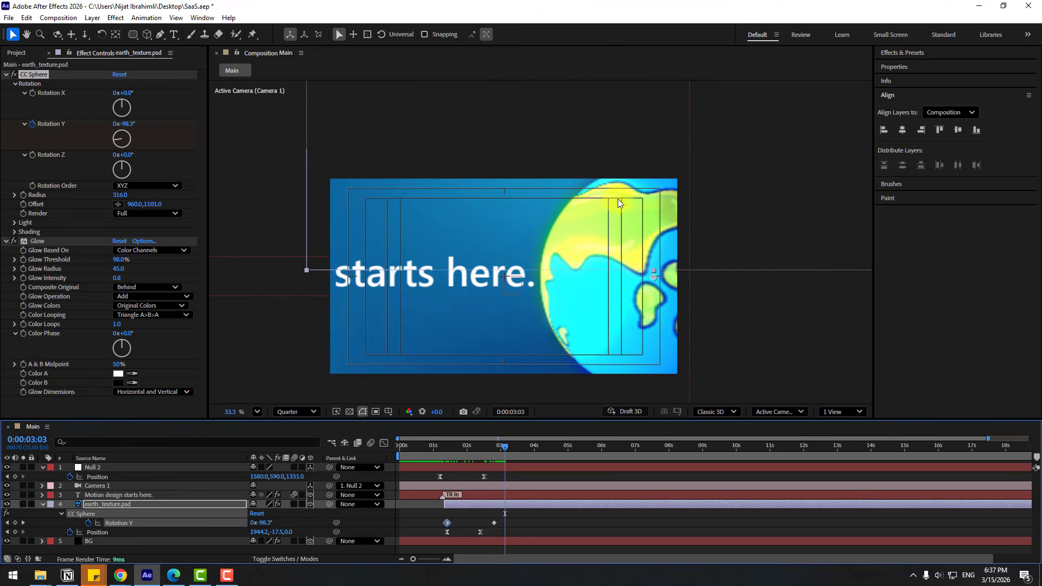
left_click(447, 449)
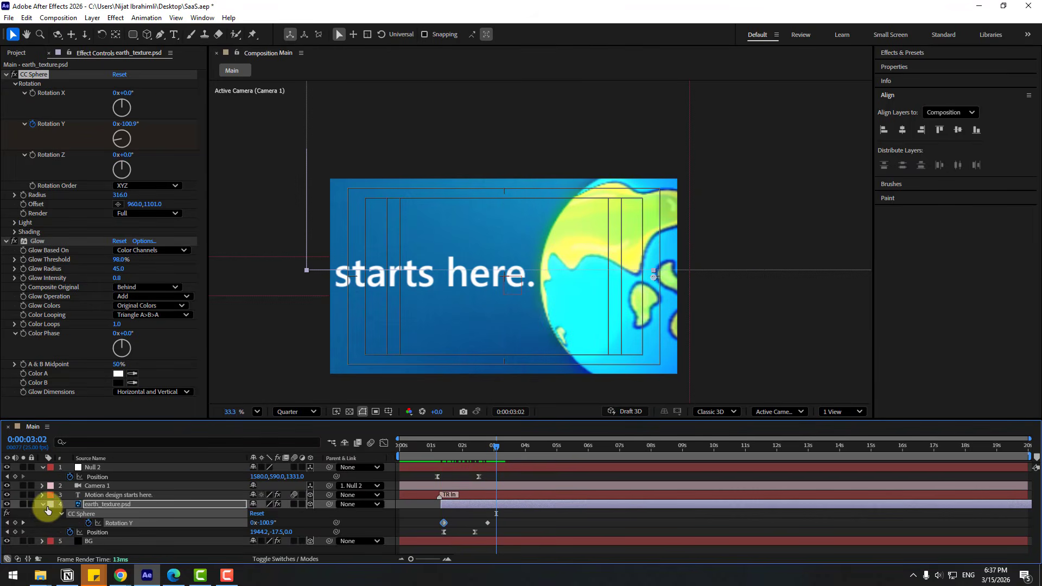
left_click(42, 504)
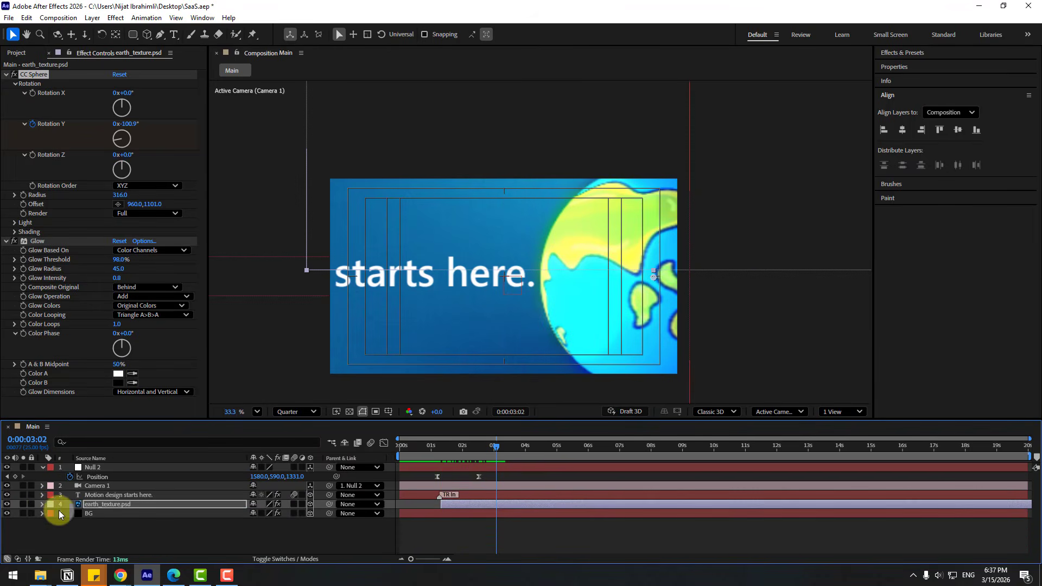
Add a Null 2 Position keyframe at 0:00:04:01 (1986.0,582.0,731.0) and preview the move.
left_click(99, 467)
left_click_drag(494, 447, 524, 449)
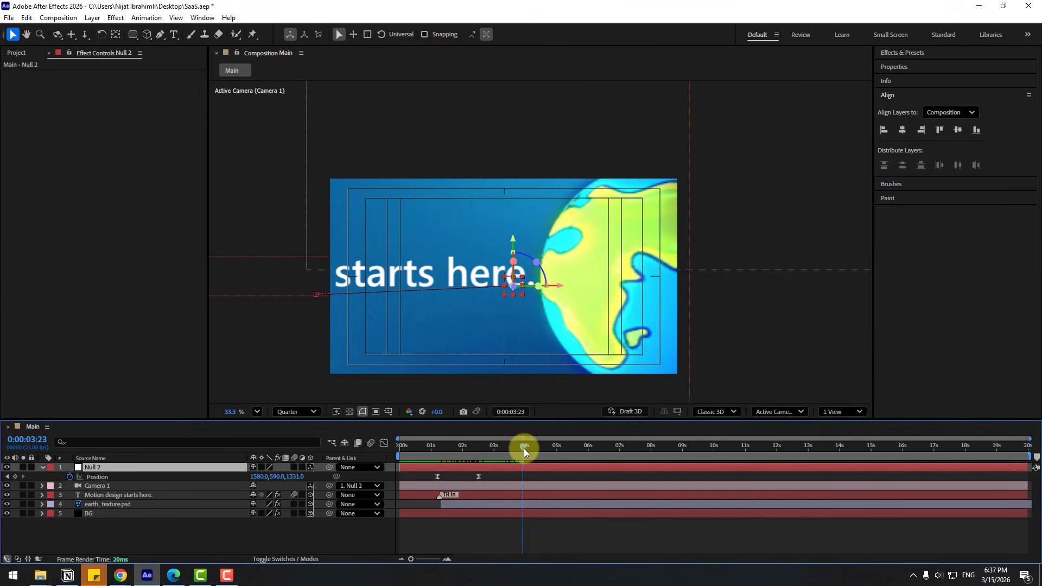
mouse_move(257, 479)
left_mouse_down()
mouse_move(279, 478)
mouse_move(251, 474)
mouse_move(268, 472)
left_mouse_up()
key("space")
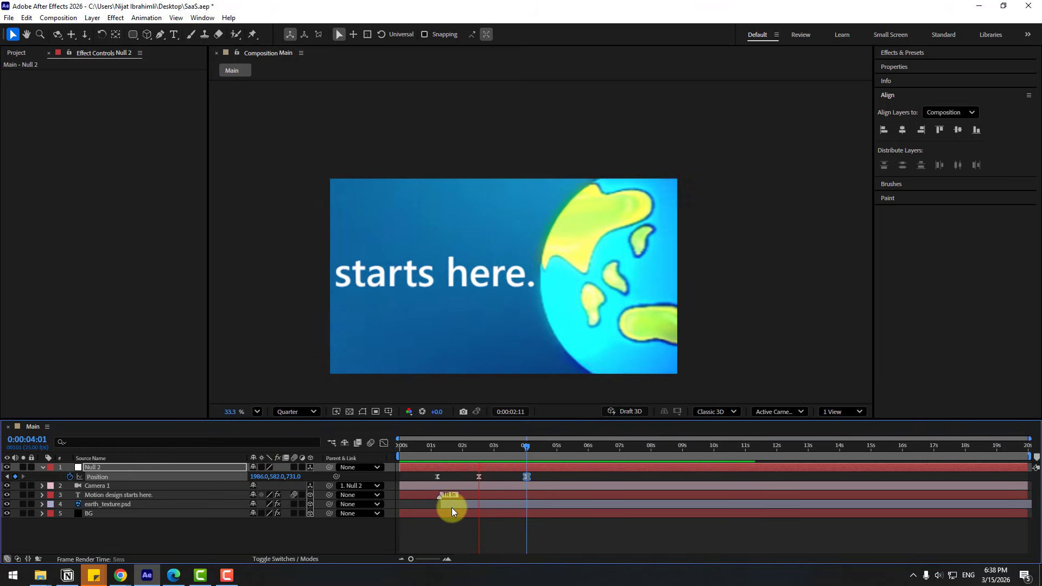
key("space")
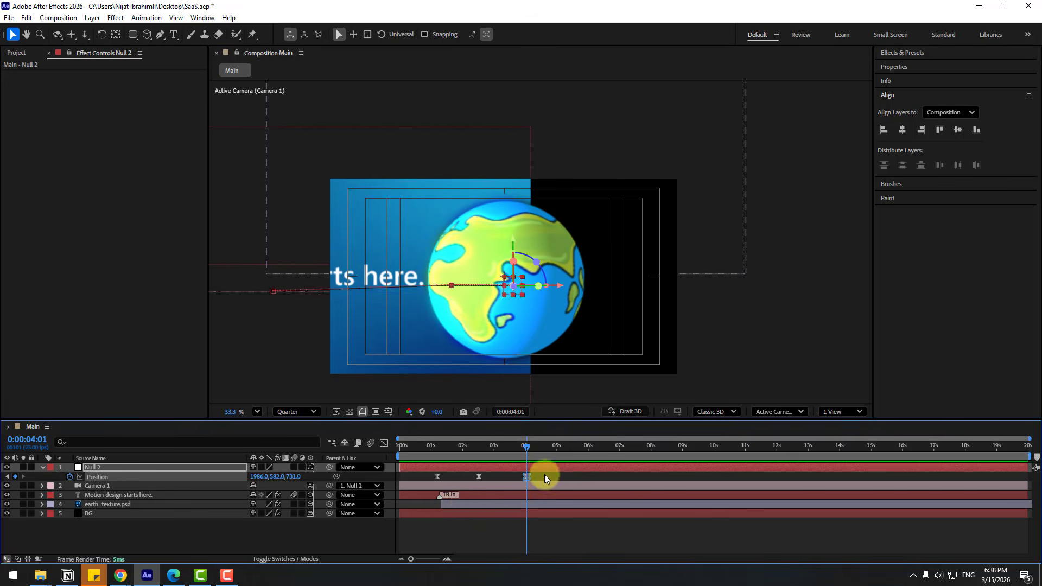
Lengthen a keyframe's outgoing influence on Null 2's speed graph for a softer ease.
left_click_drag(545, 474, 424, 479)
left_click(383, 444)
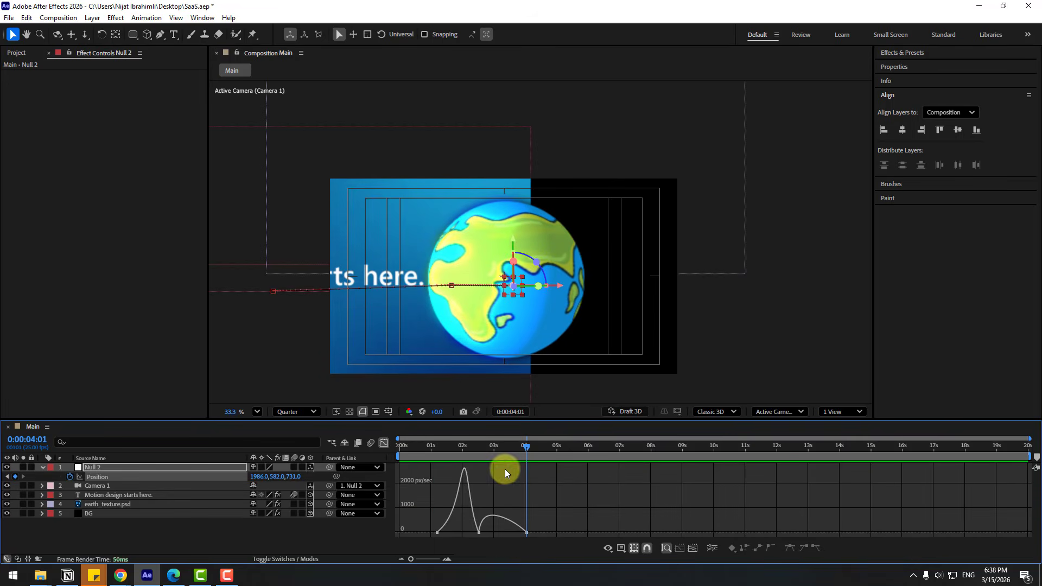
left_click(472, 446)
key("equal")
key("equal")
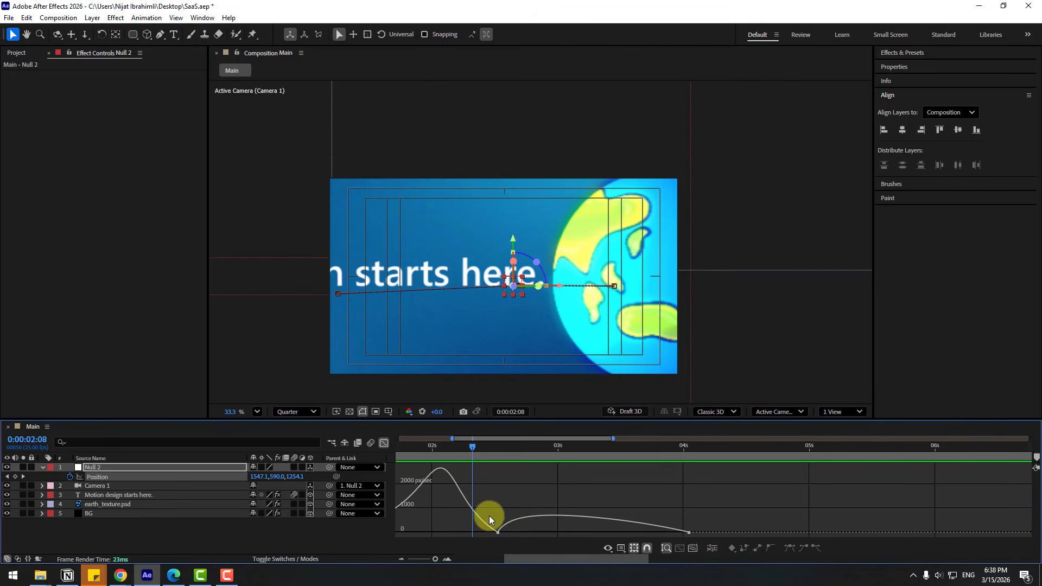
left_click_drag(515, 531, 524, 535)
key("minus")
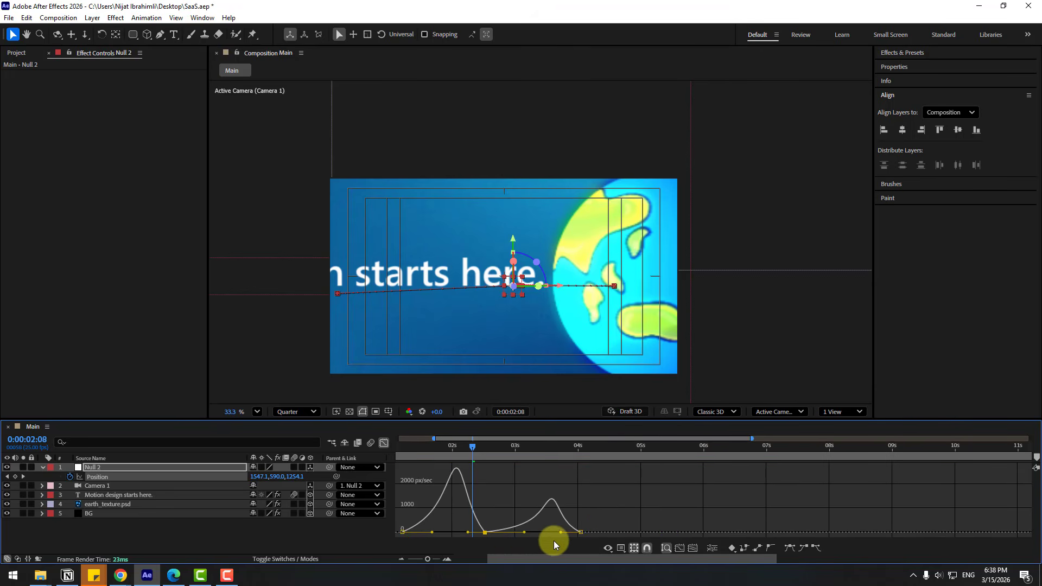
Make the middle Null 2 Position keyframe's velocity continuous with a speed of 35.
right_click(484, 532)
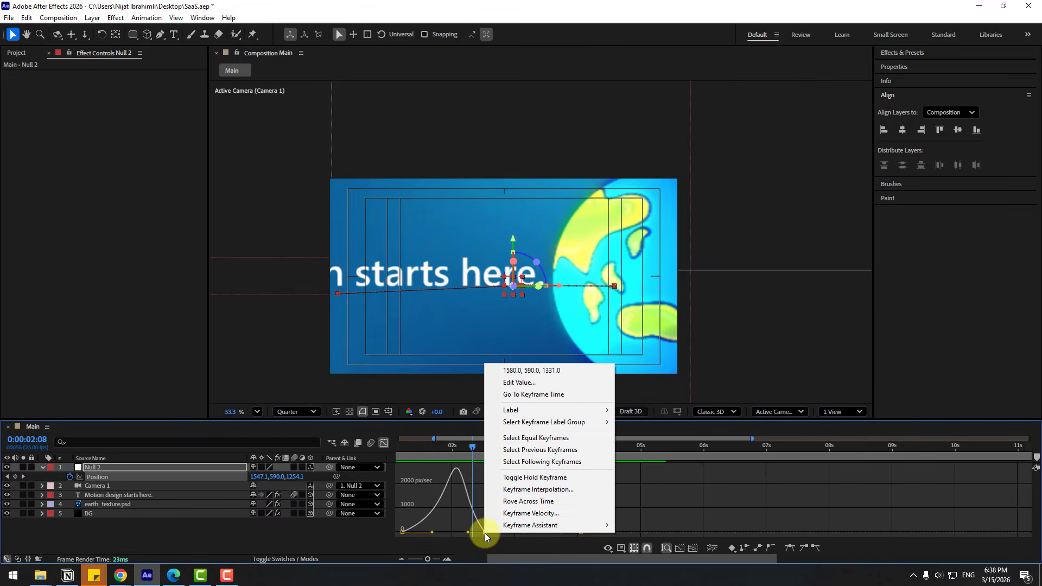
left_click(562, 515)
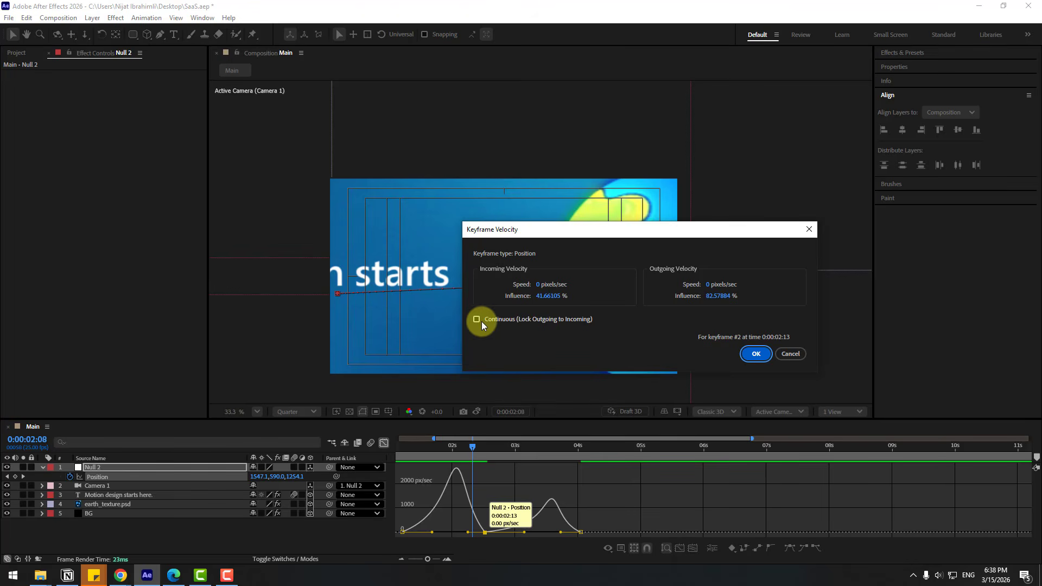
left_click(522, 322)
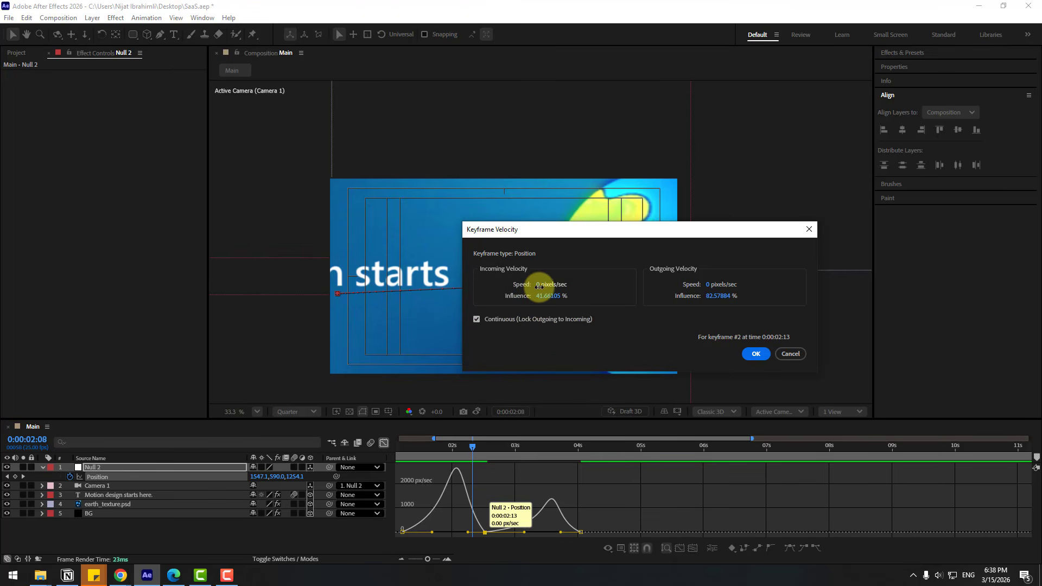
type("35")
left_click(755, 354)
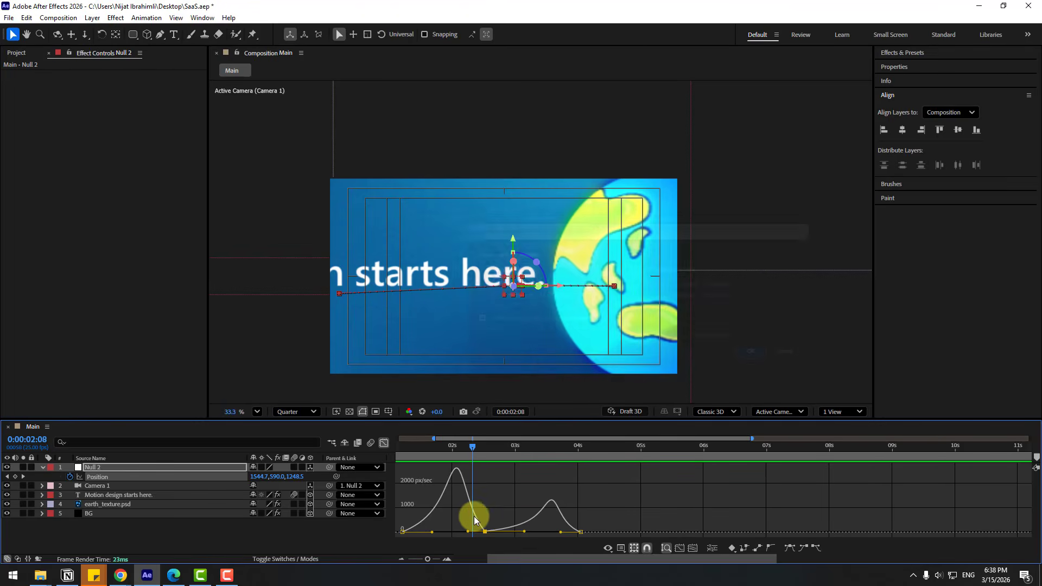
Flatten the second speed bump on the graph and preview the smoother motion.
key("minus")
key("space")
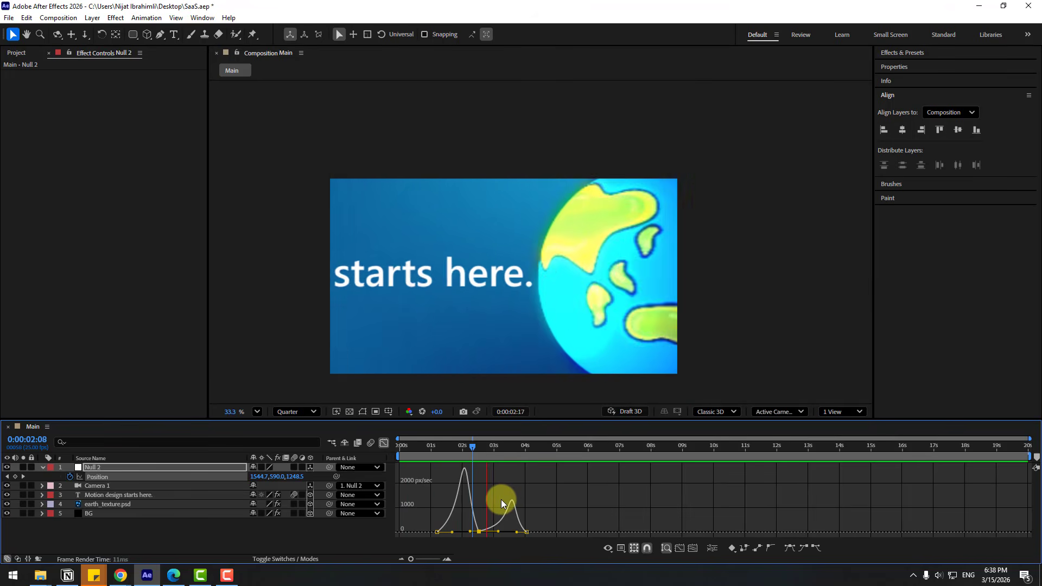
left_click_drag(495, 529, 483, 533)
key("space")
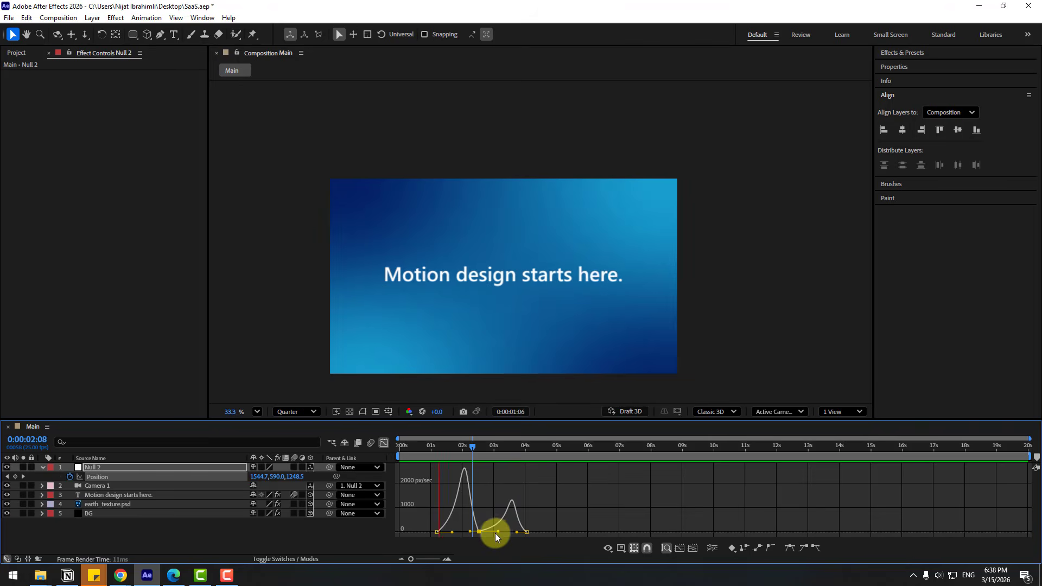
Select the words 'starts here.' in the Motion design starts here. title text.
left_click_drag(502, 450, 450, 457)
left_click(130, 533)
left_click(105, 497)
scroll(608, 291, "up", 2)
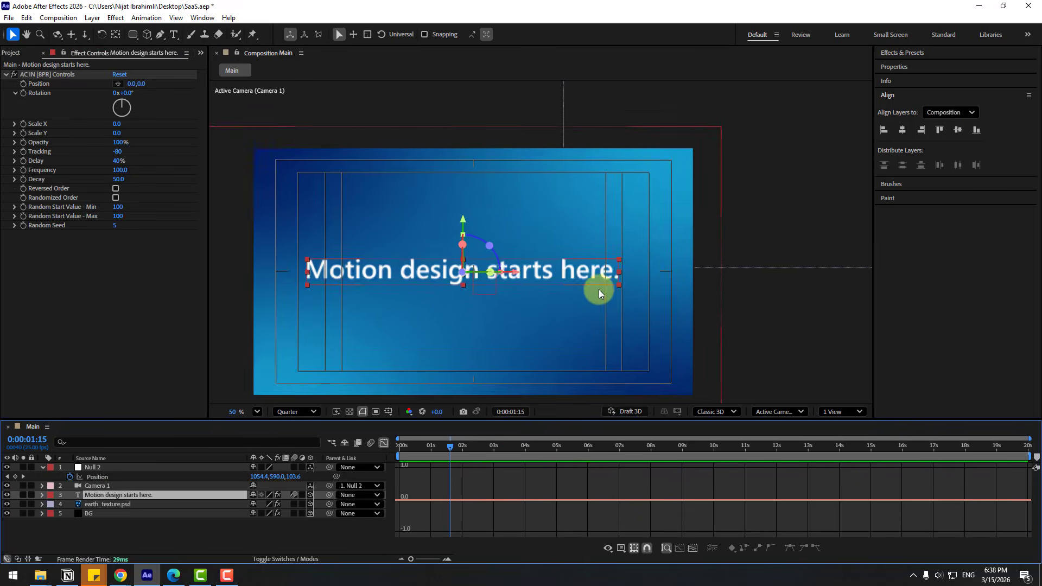
double_click(519, 269)
left_click(465, 270)
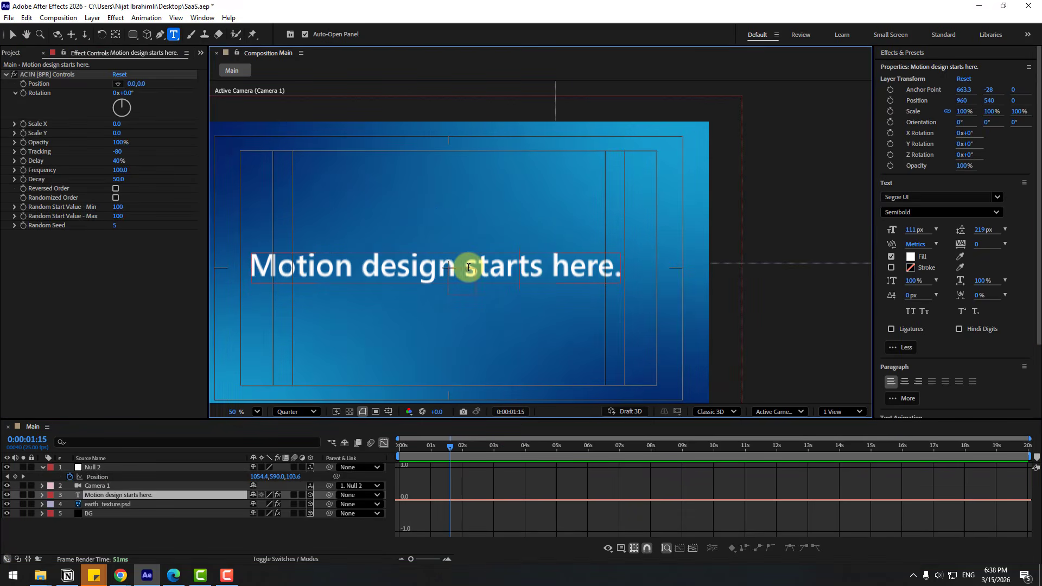
left_click_drag(468, 268, 618, 268)
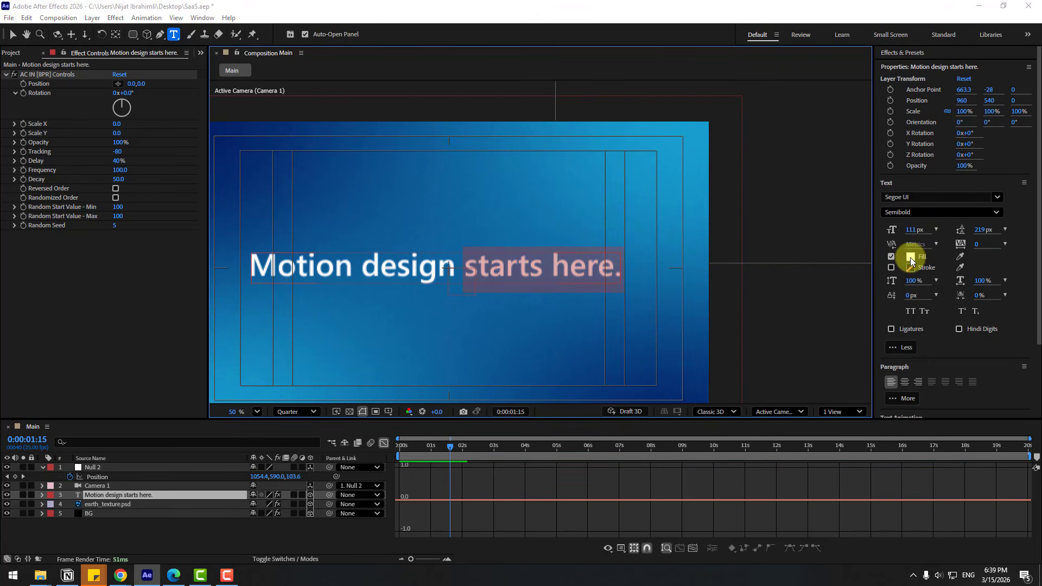
Fill 'starts here.' with a fully saturated yellow in the Semibold style.
left_click(910, 257)
left_click(575, 428)
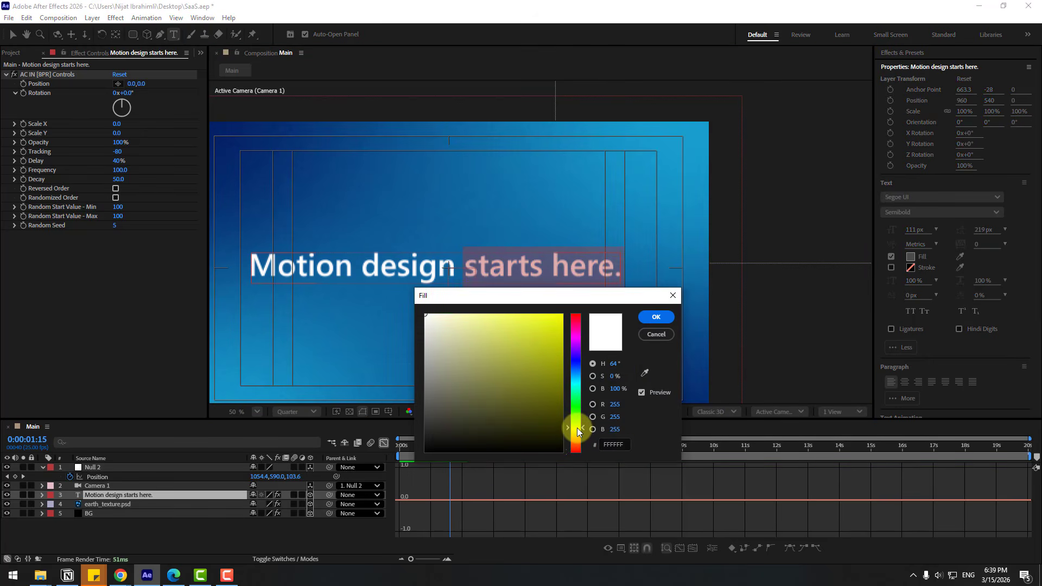
left_click_drag(552, 326, 563, 313)
left_click(653, 318)
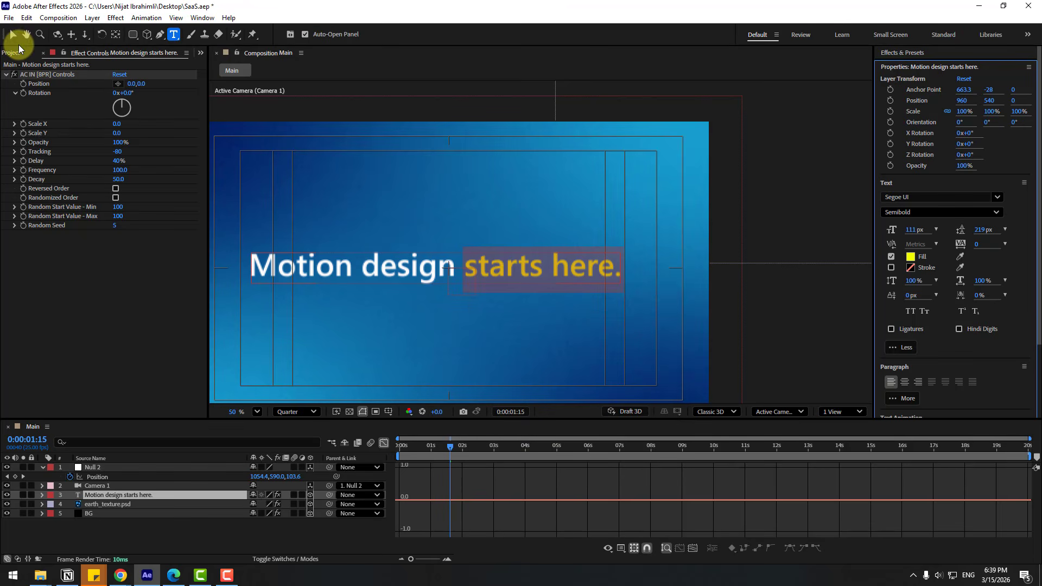
left_click(997, 214)
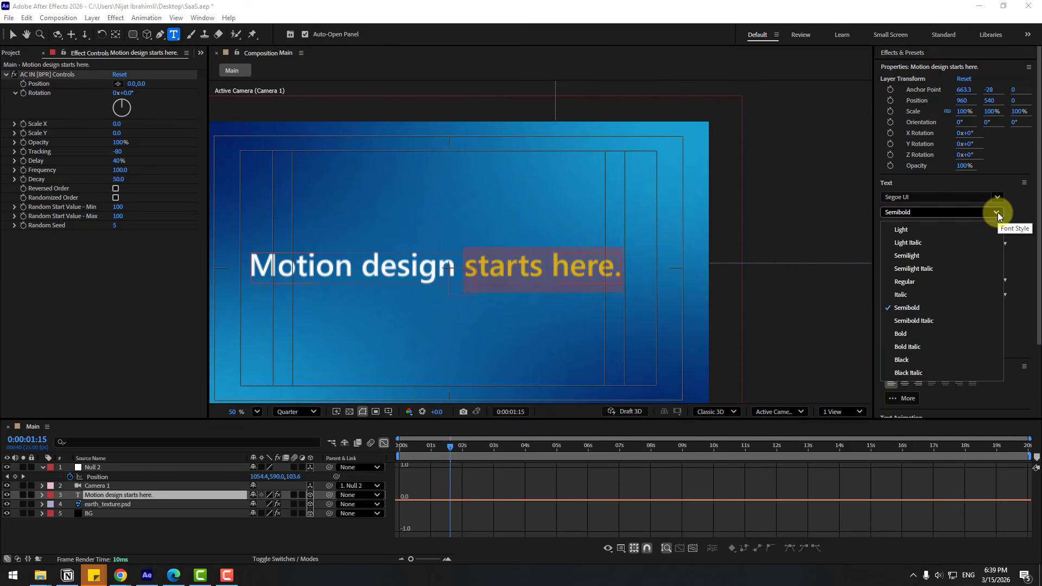
left_click(907, 331)
key("Escape")
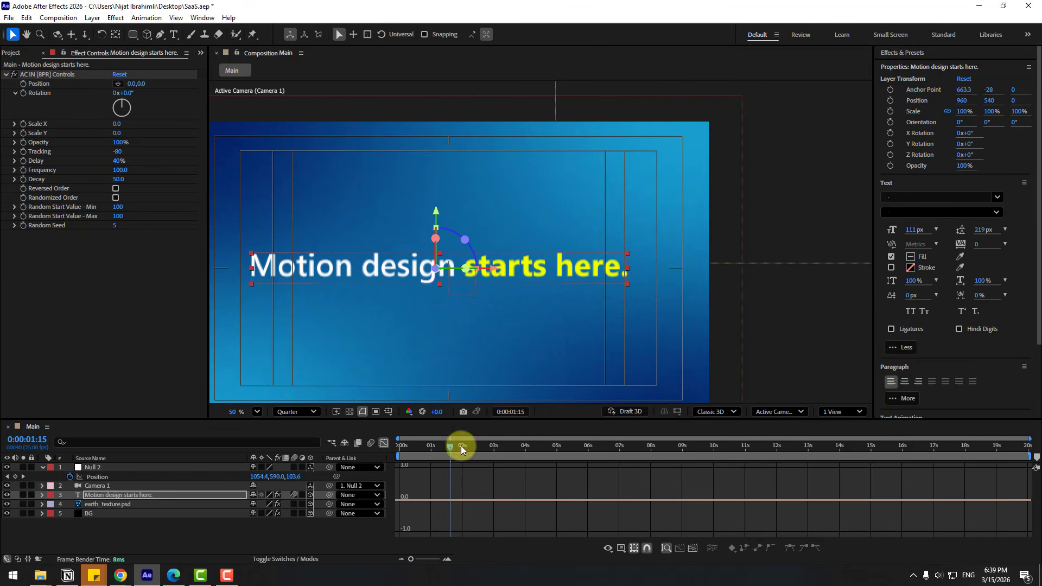
left_click(383, 443)
Scrub through the animation from the start and set the viewer magnification to Fit.
left_click(386, 528)
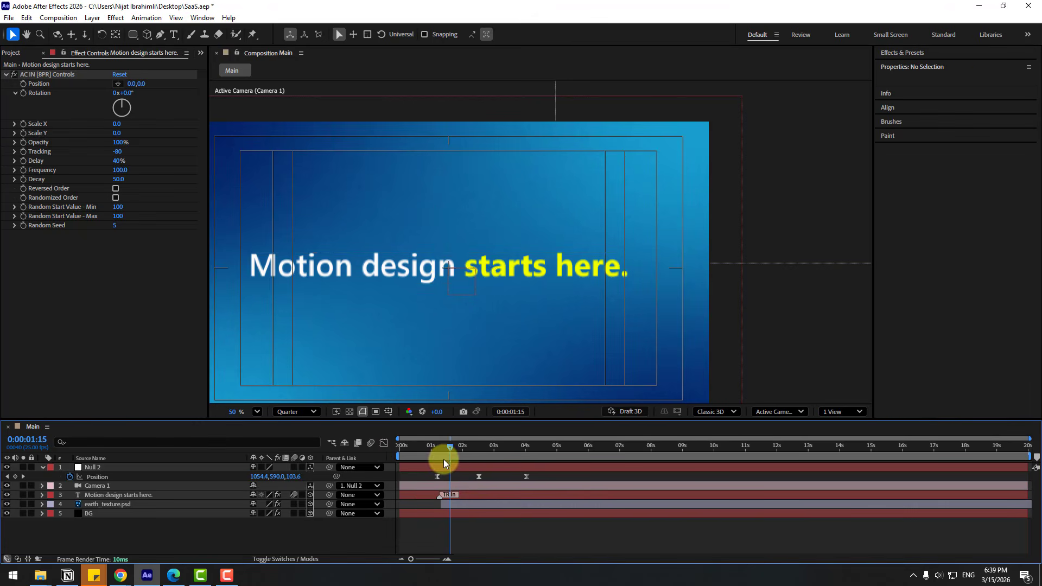
left_click_drag(449, 447, 485, 450)
scroll(453, 331, "down", 2)
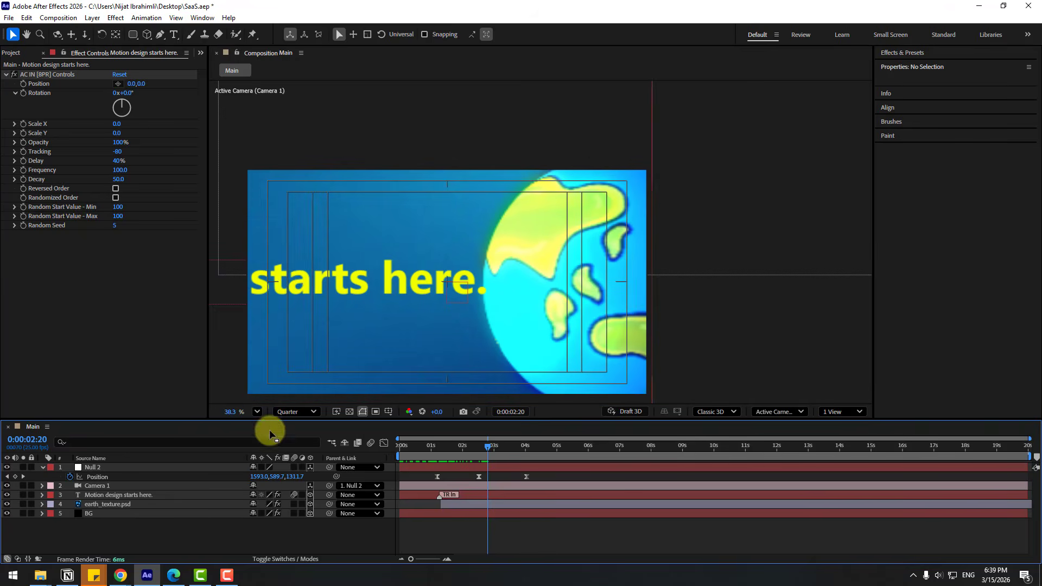
left_click(257, 412)
left_click(279, 202)
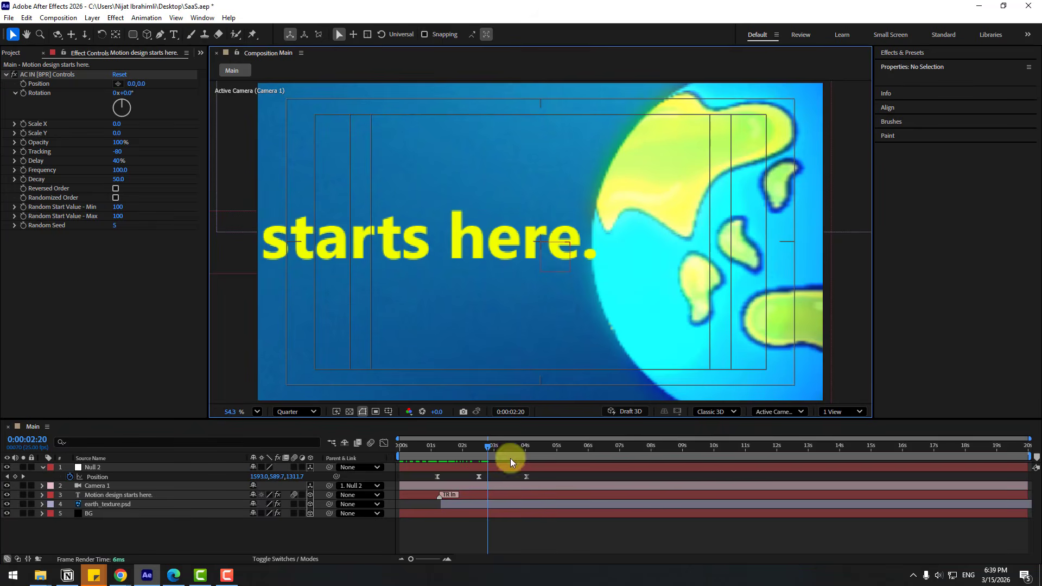
Show the 'Motion design starts here.' layer's Opacity with the playhead at 0:00:03:08.
left_click(496, 448)
left_click_drag(495, 447, 525, 453)
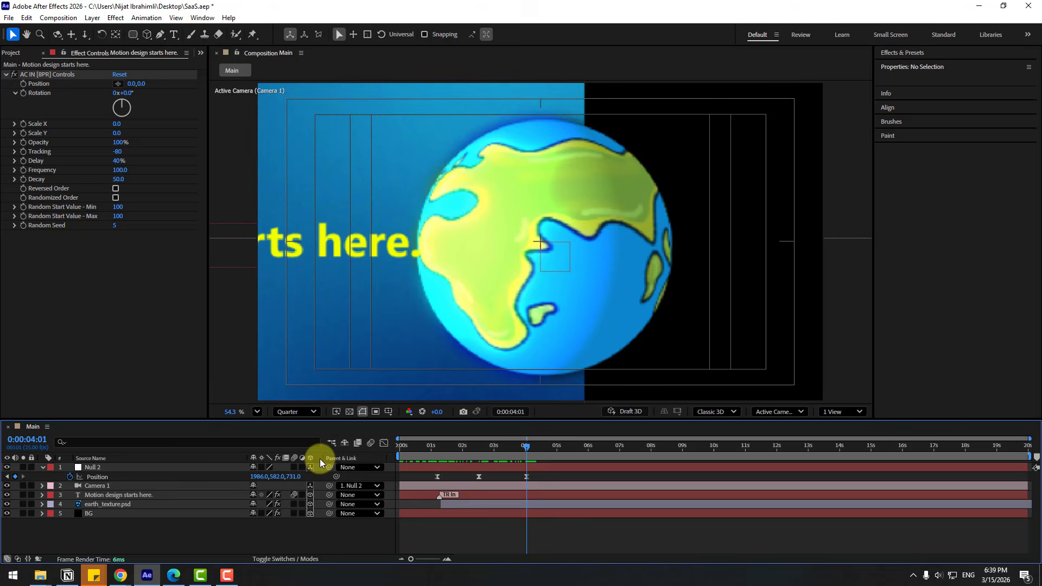
left_click(113, 496)
key("t")
left_click_drag(523, 451, 497, 445)
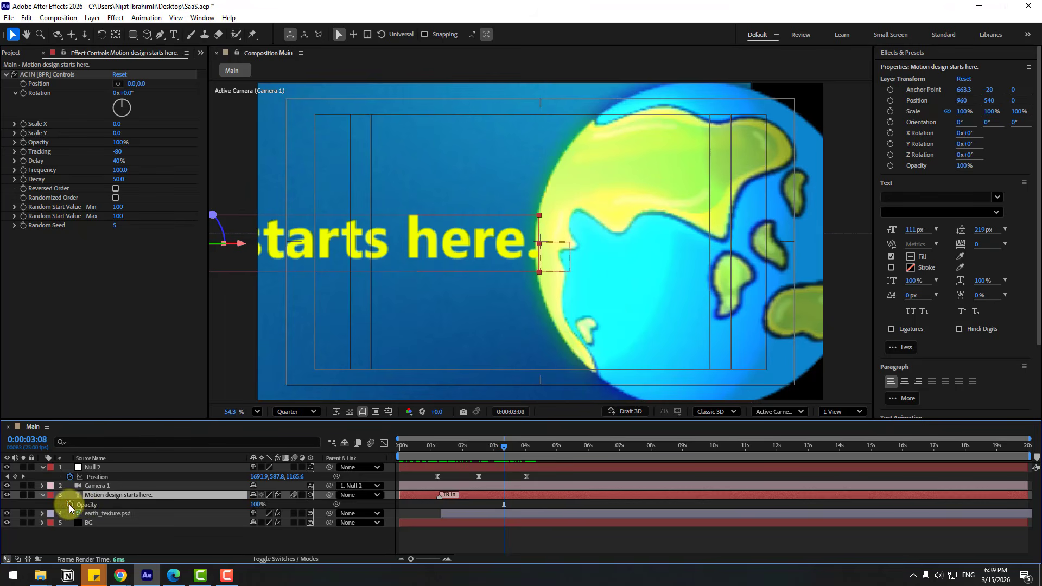
Keyframe the text's Opacity, then set it to 0% at 0:00:04:06.
left_click(69, 504)
left_click_drag(507, 448, 532, 449)
left_click(251, 505)
type("0")
key("Return")
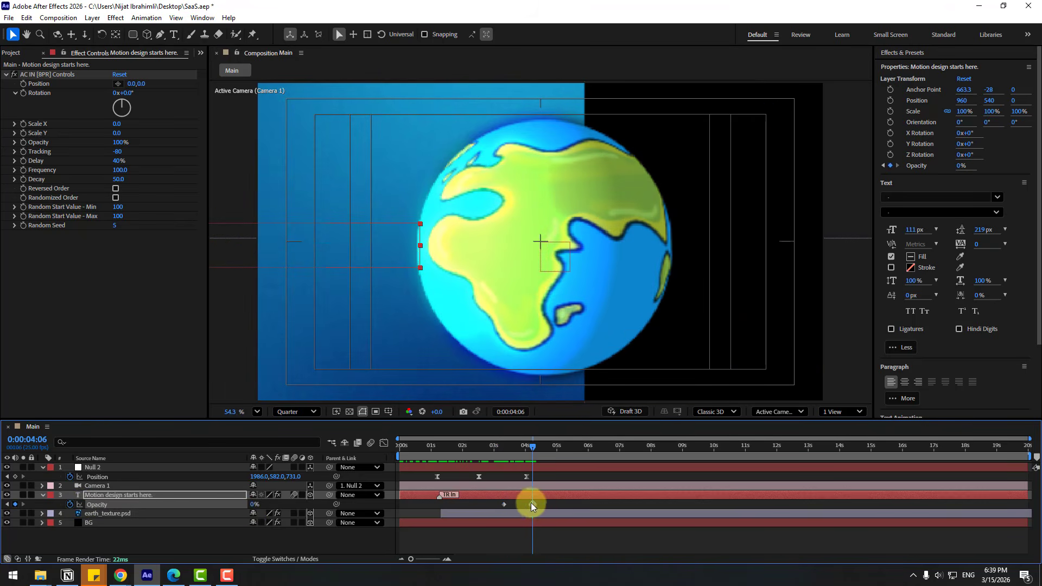
Apply Easy Ease to the Opacity keyframes and scrub to preview the fade.
right_click(503, 504)
mouse_move(548, 560)
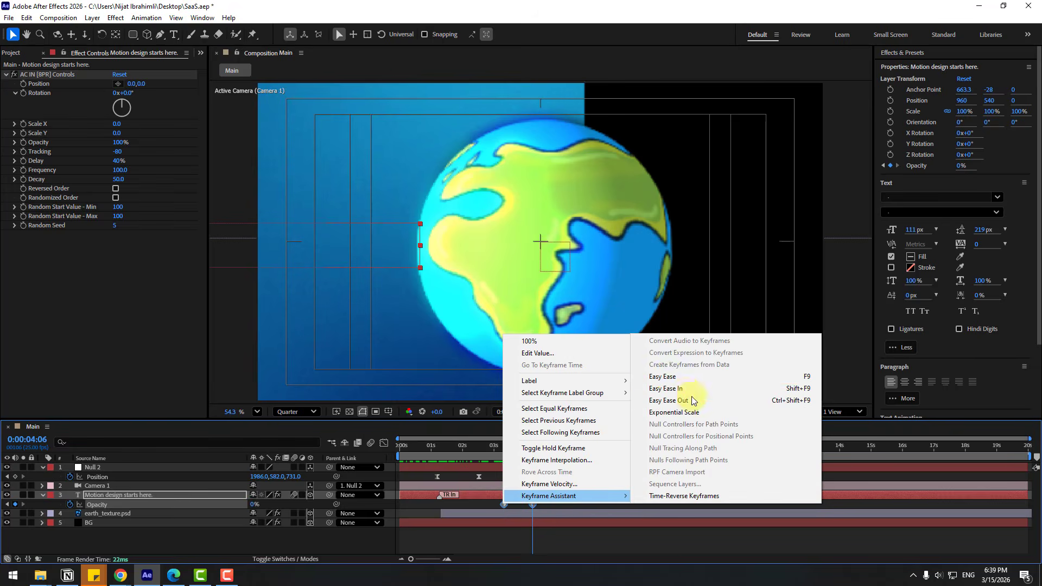
left_click(663, 374)
left_click(503, 446)
mouse_move(503, 445)
left_mouse_down()
mouse_move(534, 449)
mouse_move(518, 448)
left_mouse_up()
Adjust the Opacity speed curve in the Graph Editor so the fade starts sooner, previewing to 0:00:04:13.
key("shift+F3")
key("=")
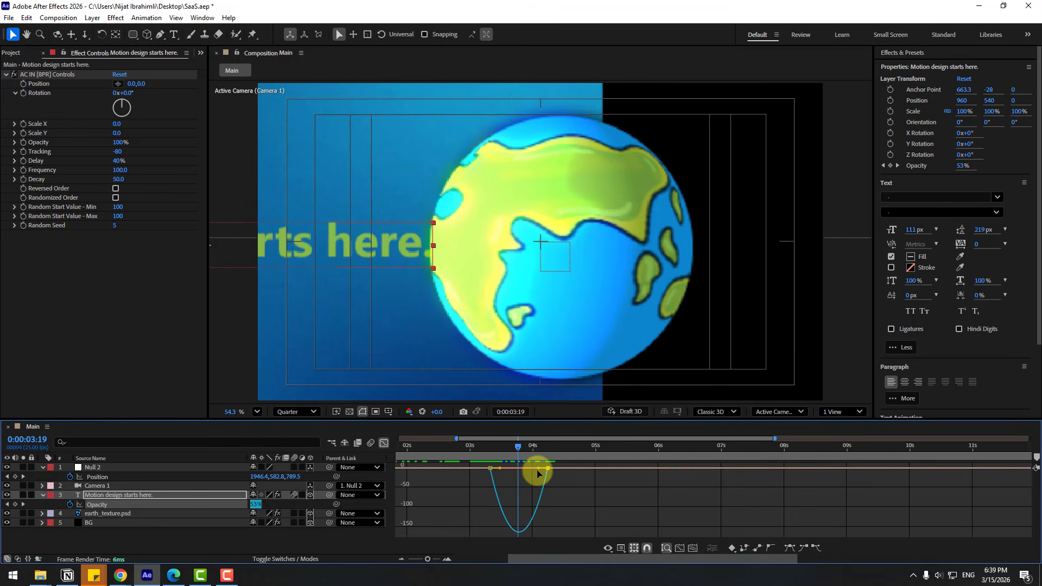
left_click_drag(538, 468, 524, 468)
key("-")
key("space")
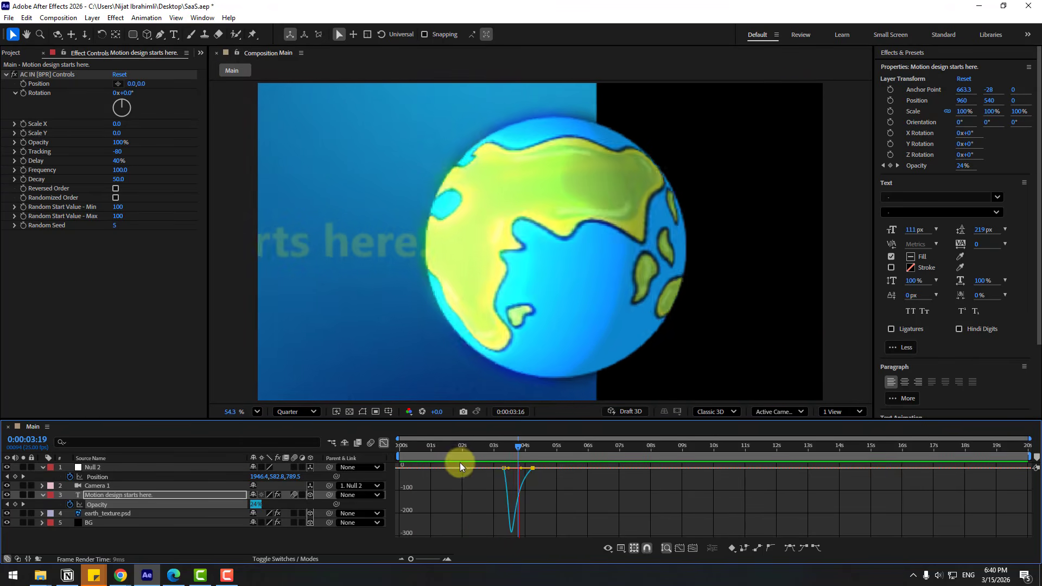
key("space")
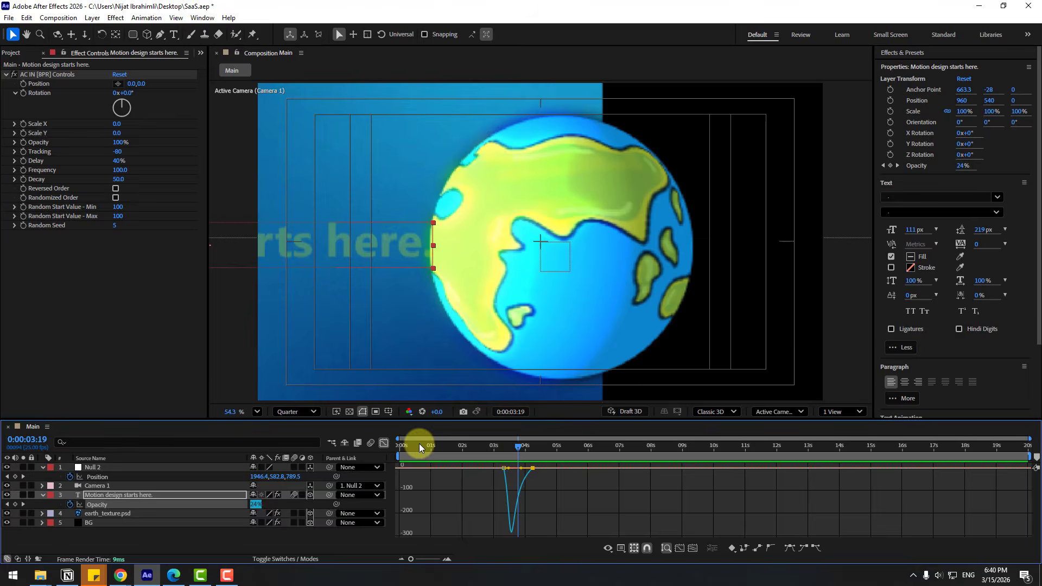
left_click(384, 443)
left_click_drag(535, 451, 562, 454)
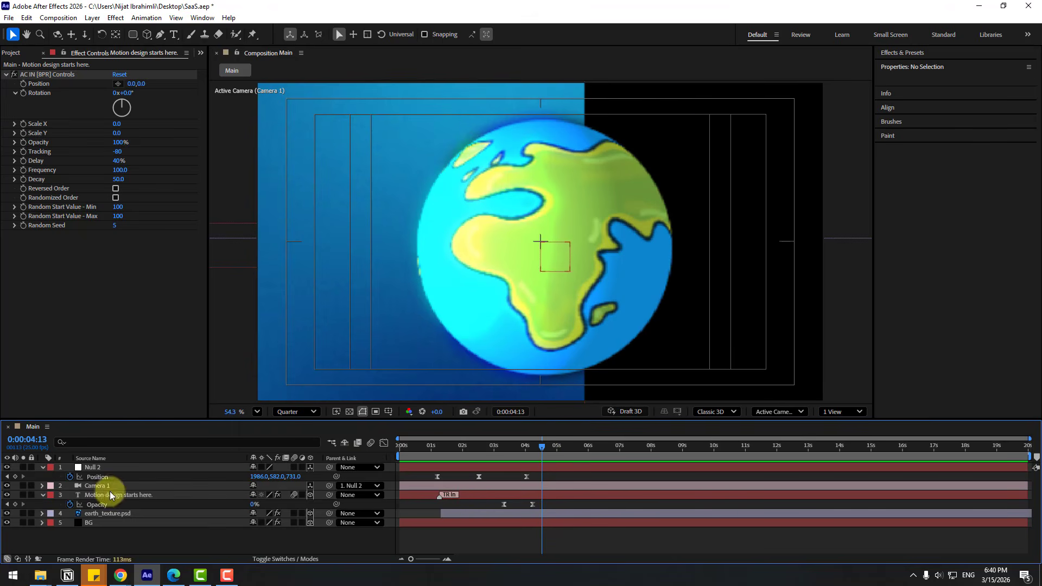
Apply CC RepeTile from Effects & Presets to the BG layer.
left_click(92, 523)
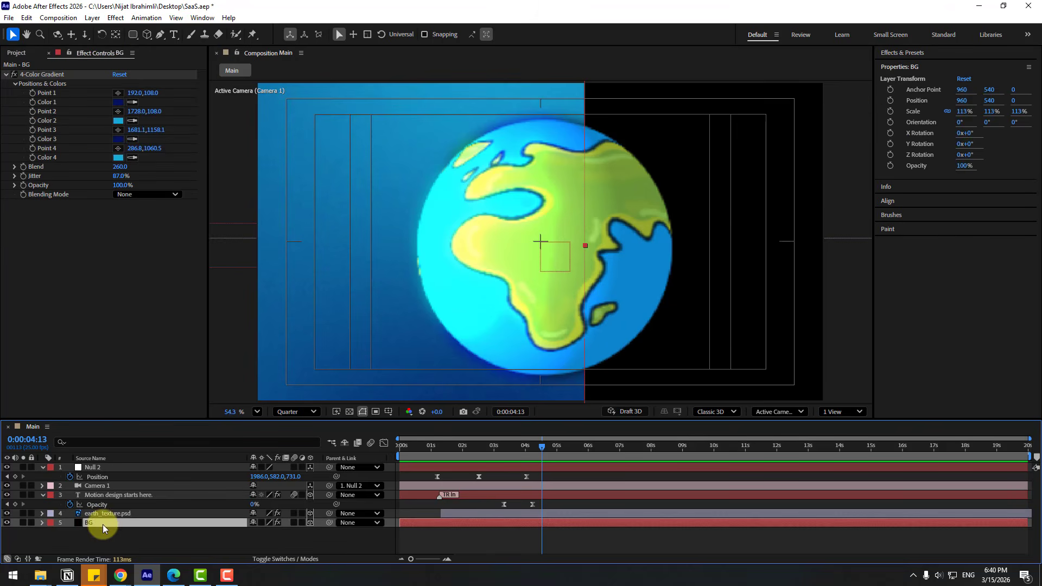
left_click(909, 54)
left_click(929, 65)
type("cc rep")
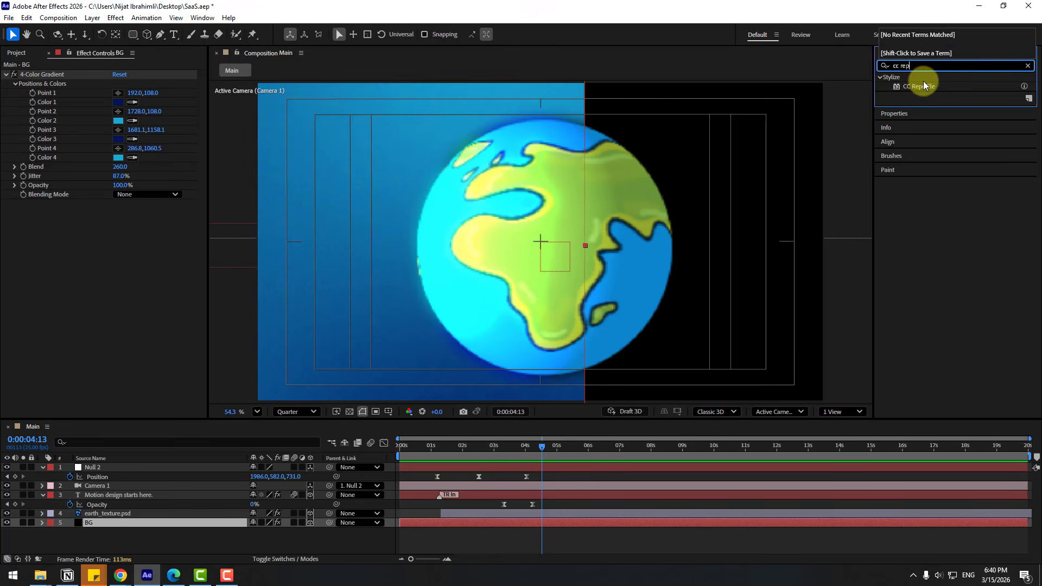
left_click_drag(922, 84, 97, 520)
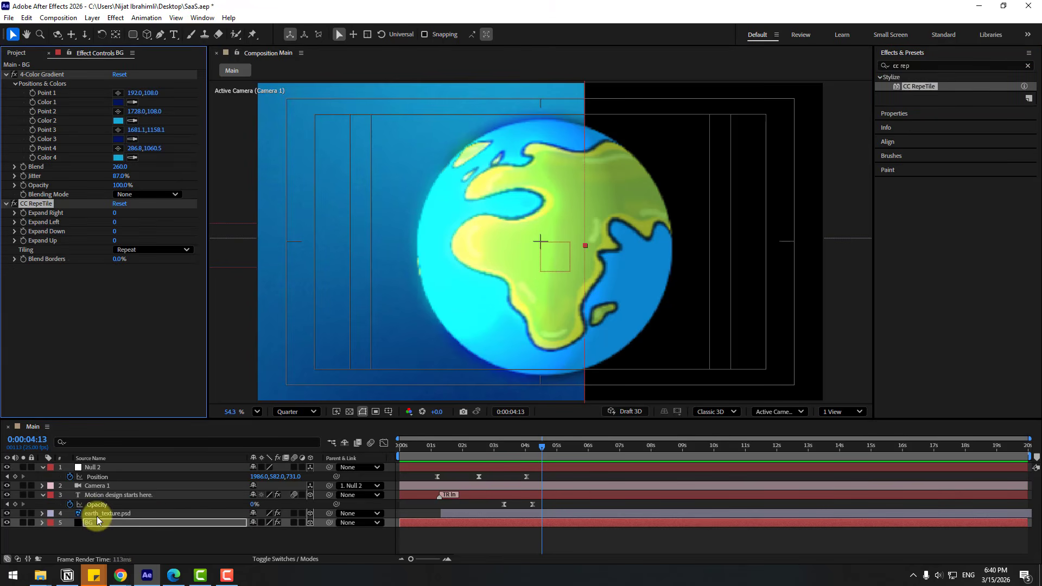
Set CC RepeTile Expand Right to 555 with Checker Flip H tiling.
left_click_drag(114, 213, 425, 223)
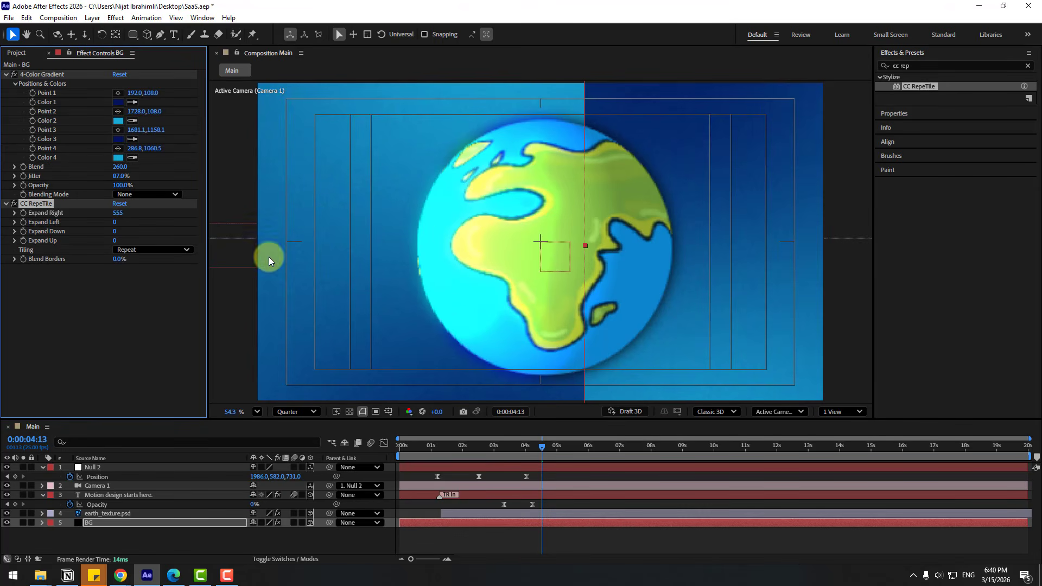
left_click(142, 250)
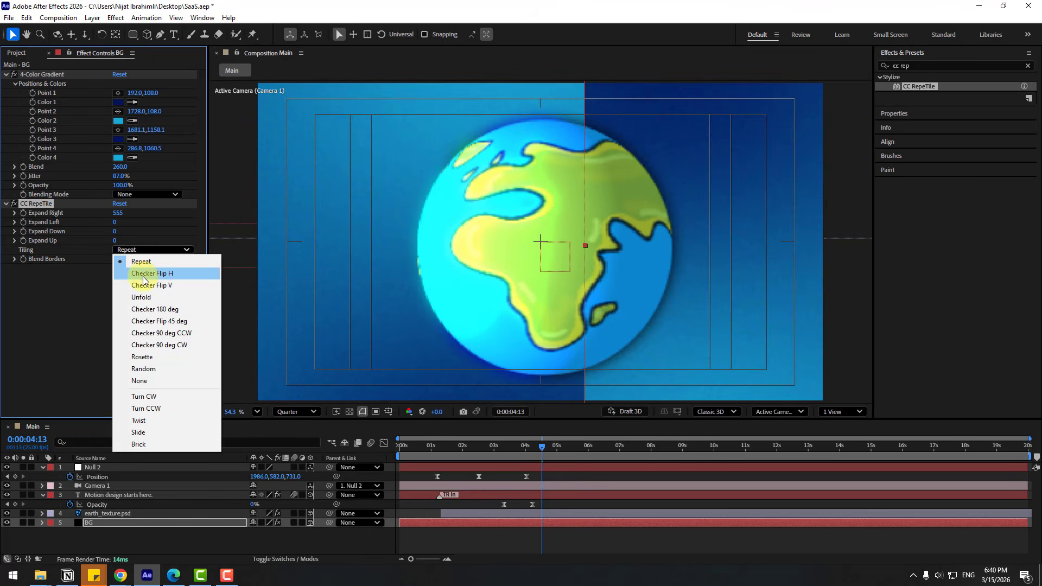
left_click(142, 273)
left_click_drag(523, 448, 517, 470)
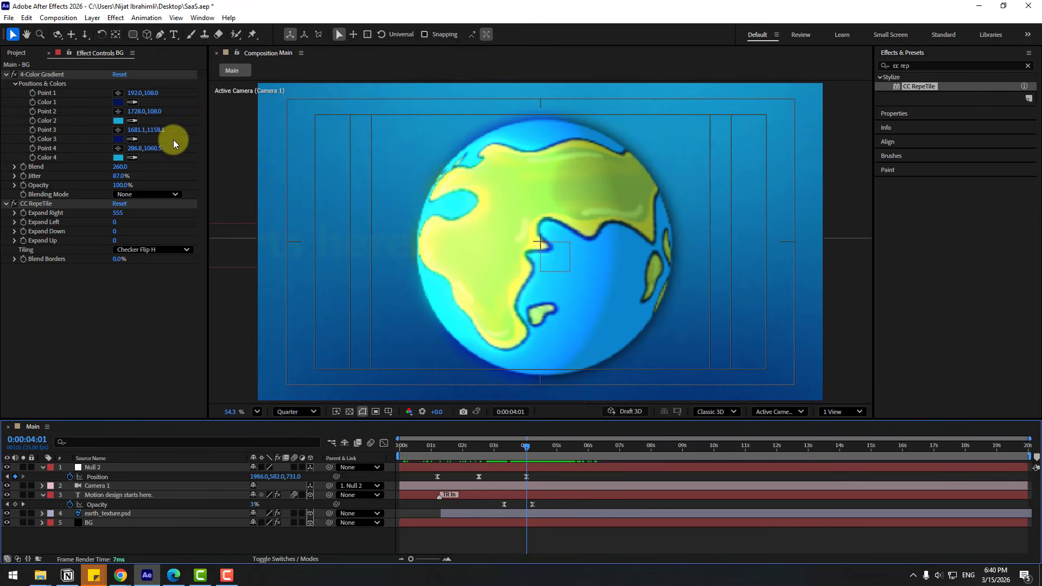
Draw a wide rounded-rectangle bar across the globe and set its Roundness to 115.
left_click(132, 38)
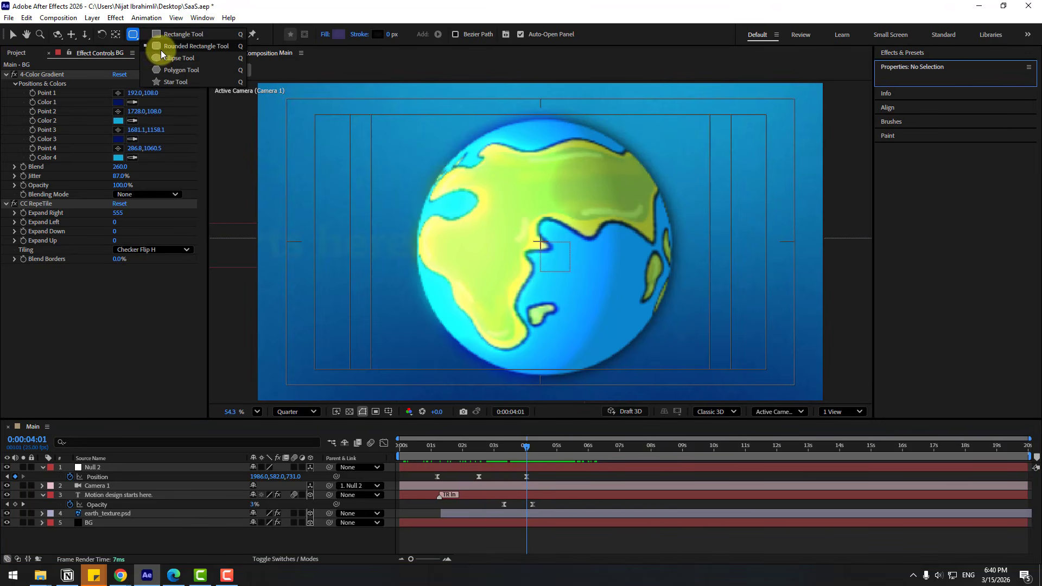
left_click(188, 48)
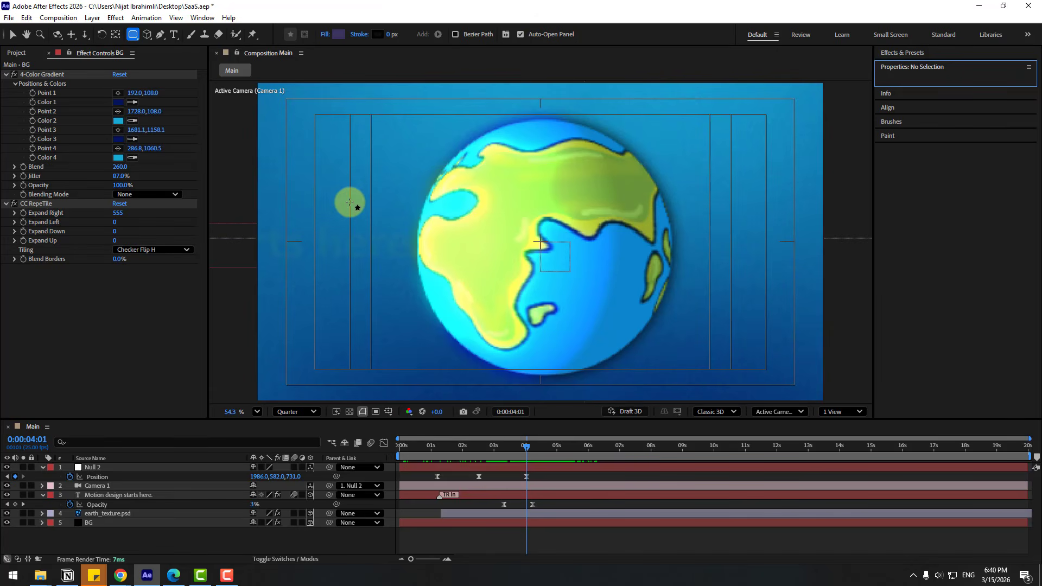
mouse_move(350, 202)
left_mouse_down()
mouse_move(399, 228)
mouse_move(681, 259)
mouse_move(731, 255)
left_mouse_up()
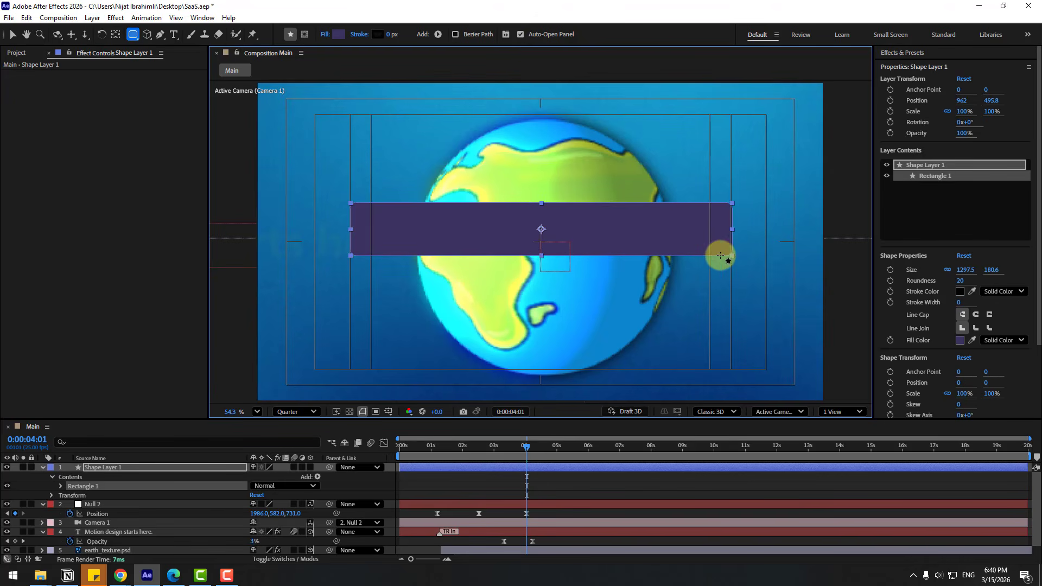
left_click(13, 34)
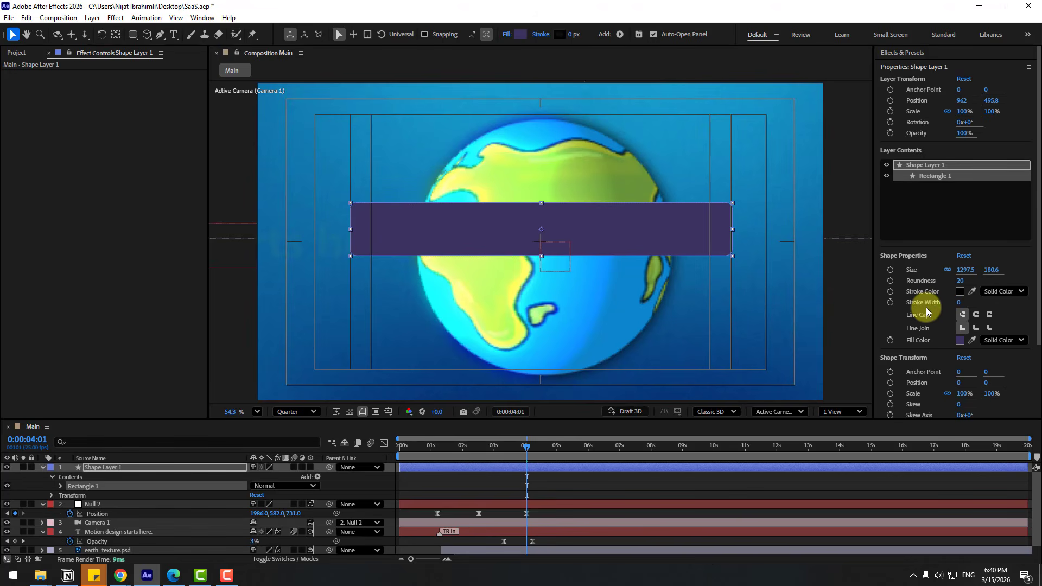
left_click_drag(960, 280, 1005, 275)
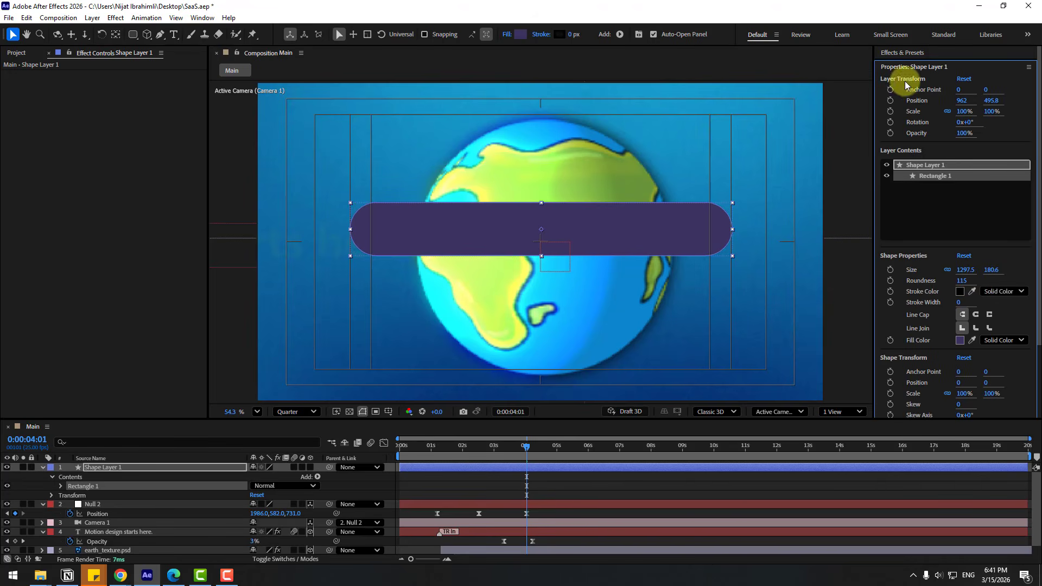
Apply Fast Box Blur to Shape Layer 1.
left_click(898, 53)
left_click(908, 67)
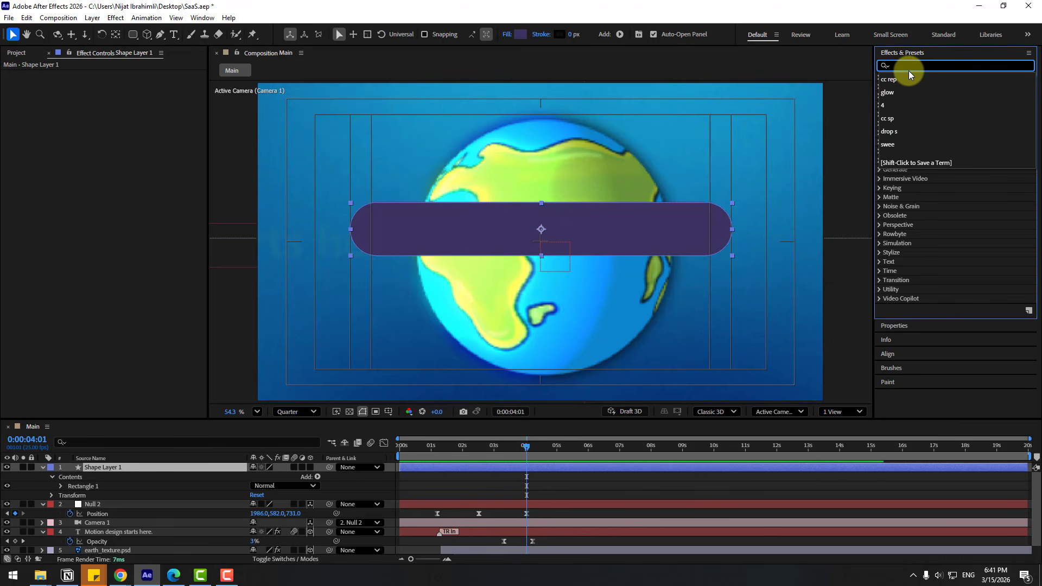
type("fas")
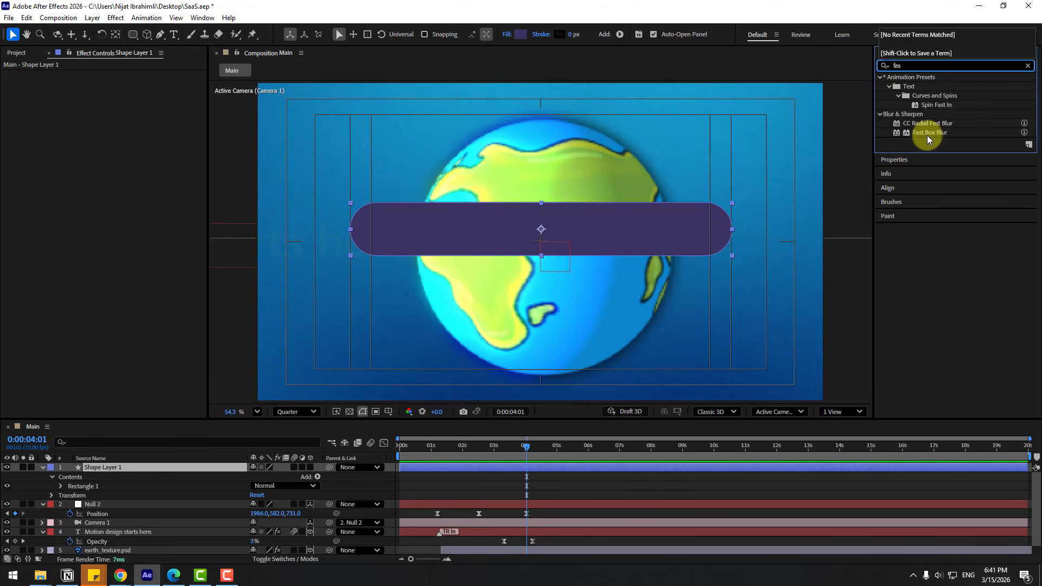
left_click_drag(926, 134, 100, 469)
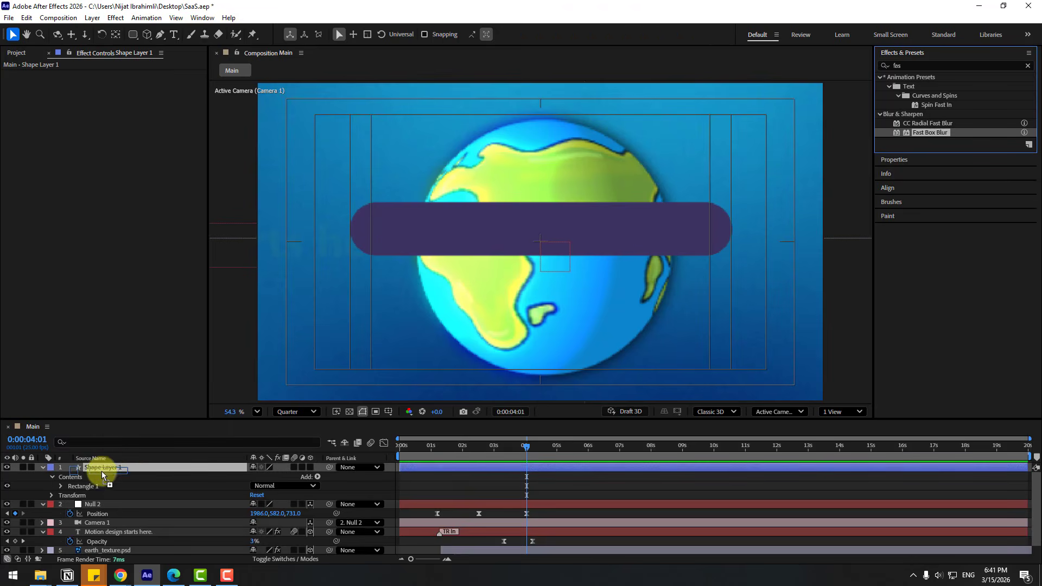
Set the Fast Box Blur radius to 10.
left_click(117, 84)
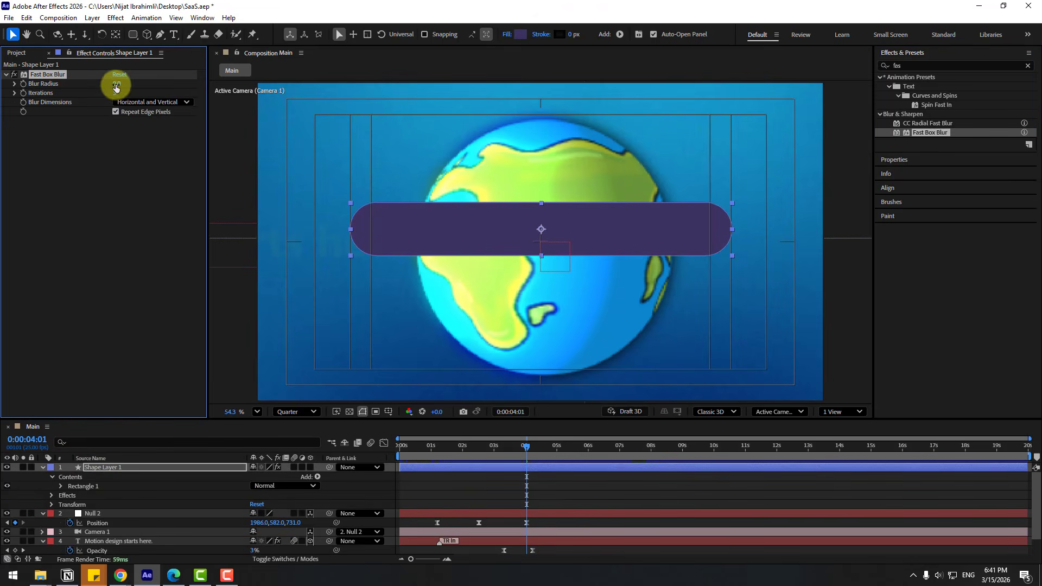
type("10")
key("Return")
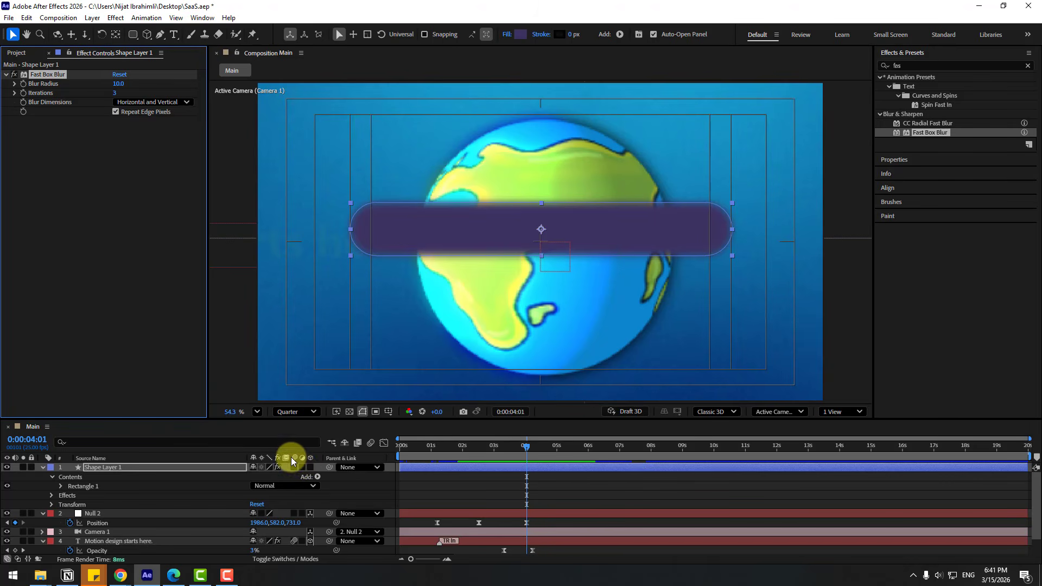
Make Shape Layer 1 an adjustment layer and raise Blur Radius to 19.
left_click(269, 562)
left_click(269, 560)
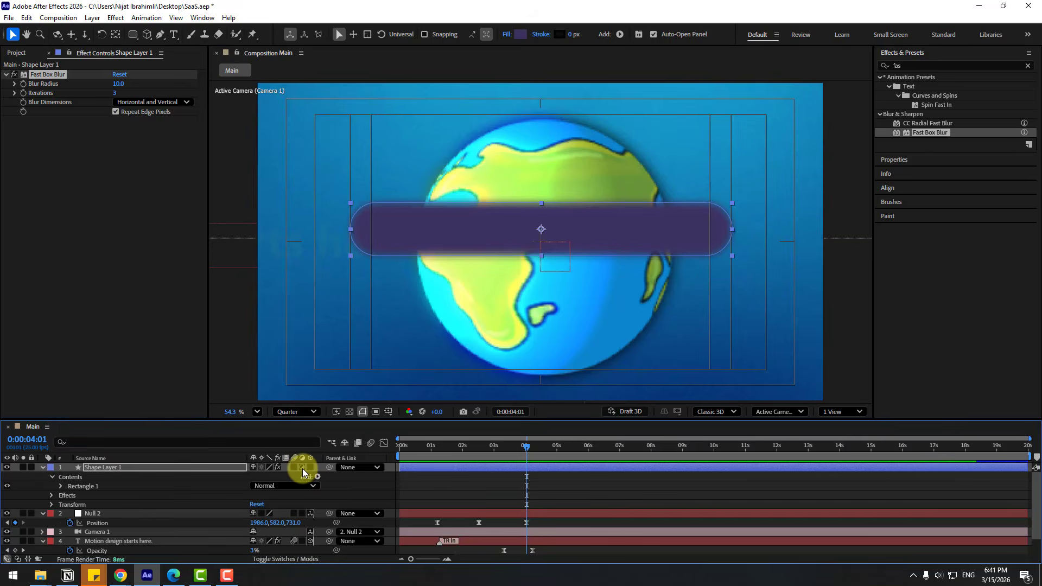
left_click(302, 469)
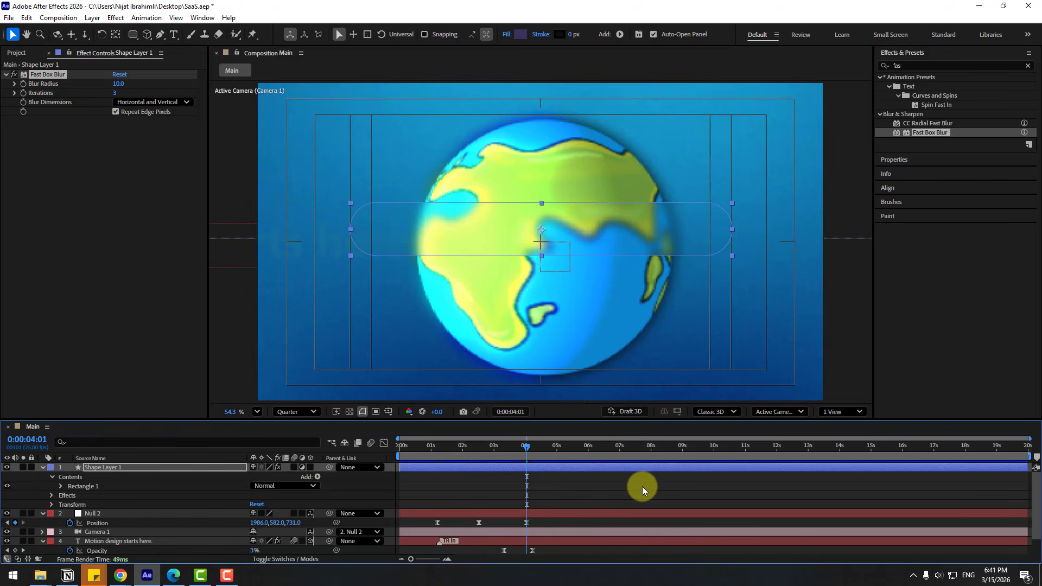
scroll(582, 262, "up", 3)
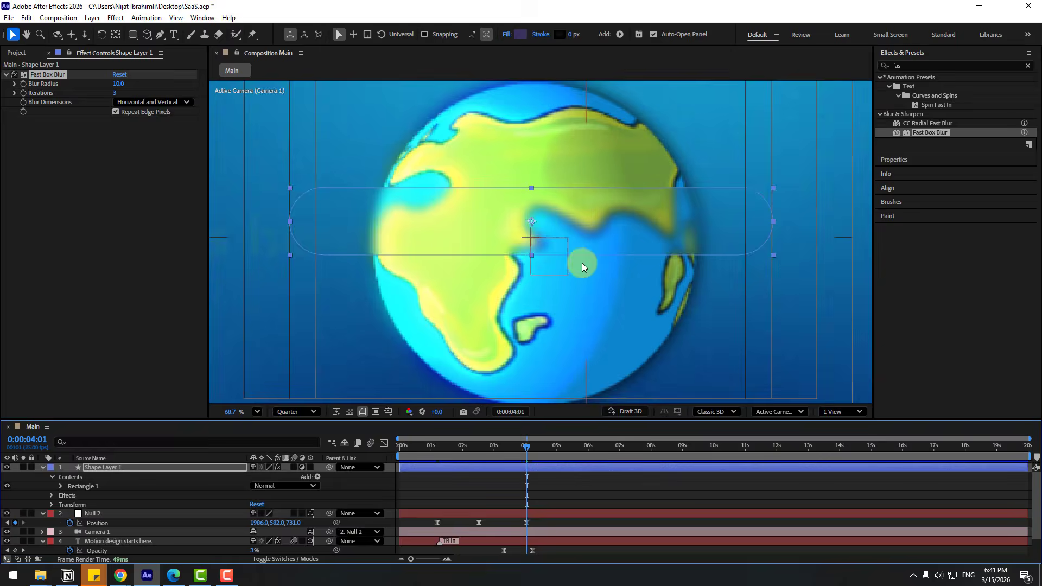
mouse_move(115, 85)
left_mouse_down()
mouse_move(134, 84)
mouse_move(110, 84)
mouse_move(118, 84)
left_mouse_up()
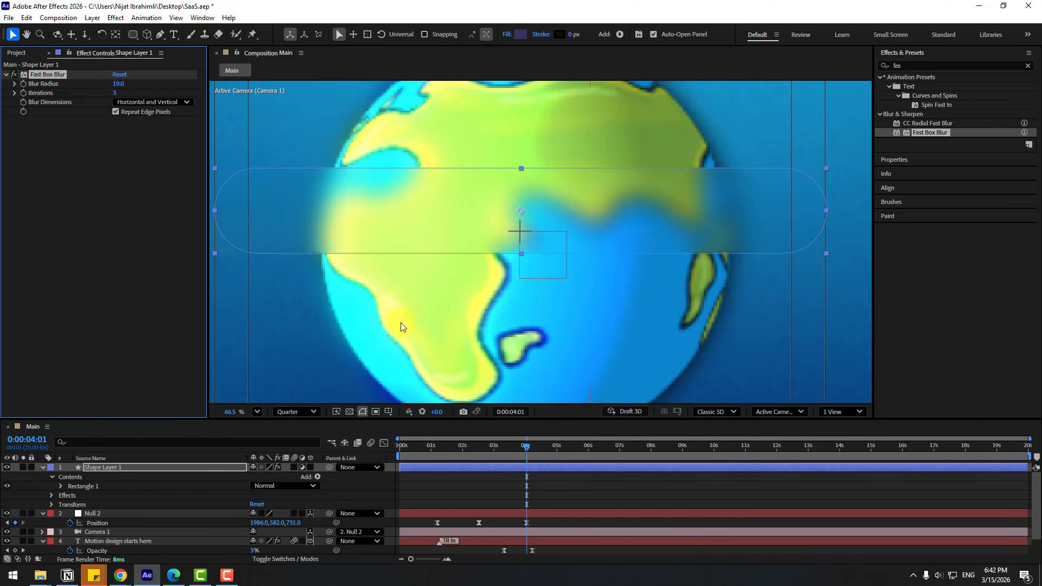
scroll(401, 323, "down", 3)
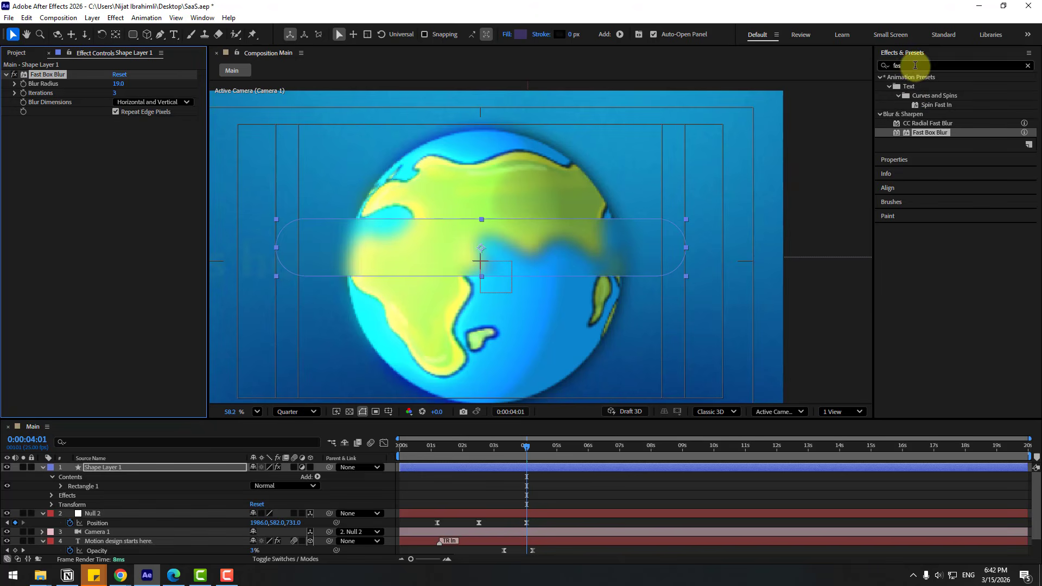
Apply CC Light Sweep to the bar's shape layer.
left_click(883, 65)
type("swe")
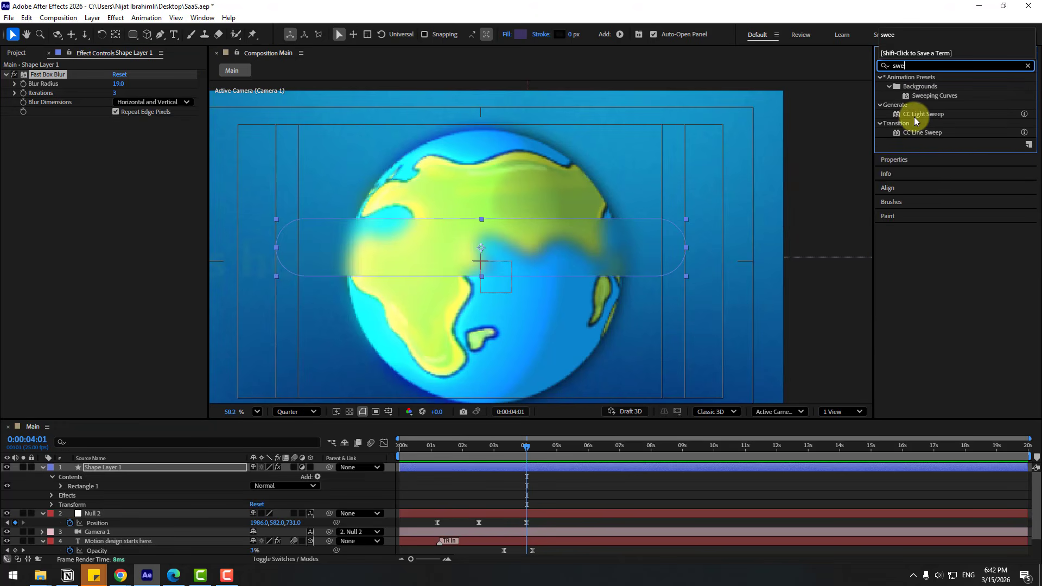
left_click_drag(916, 115, 95, 471)
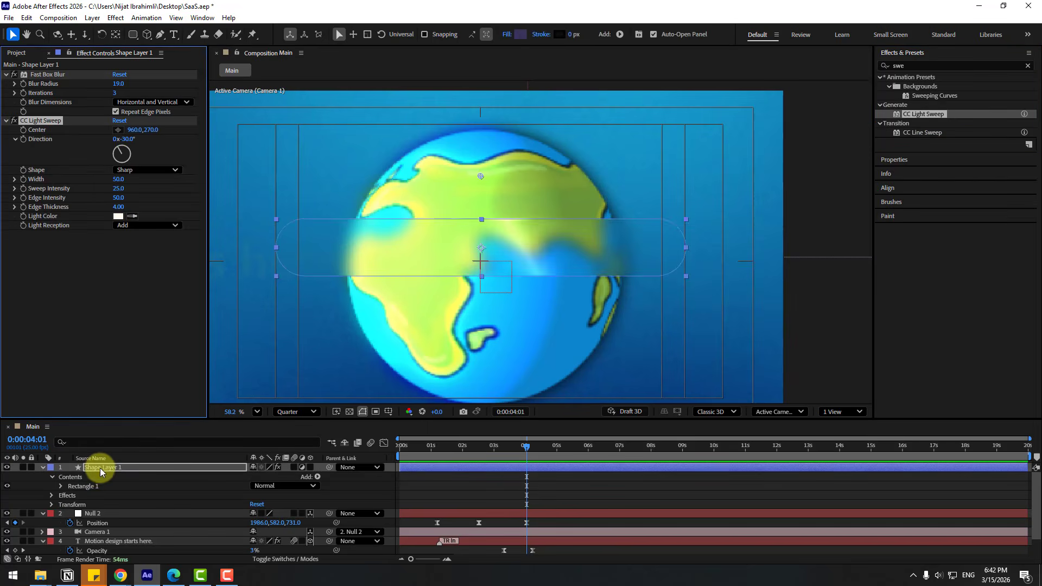
scroll(445, 299, "up", 3)
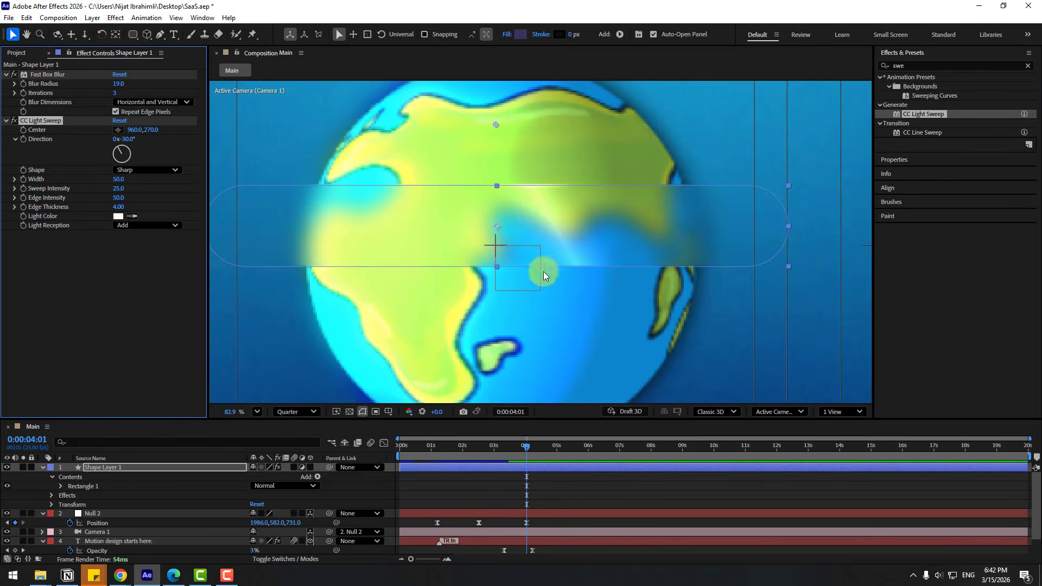
Set the light sweep Direction to -90°, lower its Center, and reduce its intensity.
left_click(128, 139)
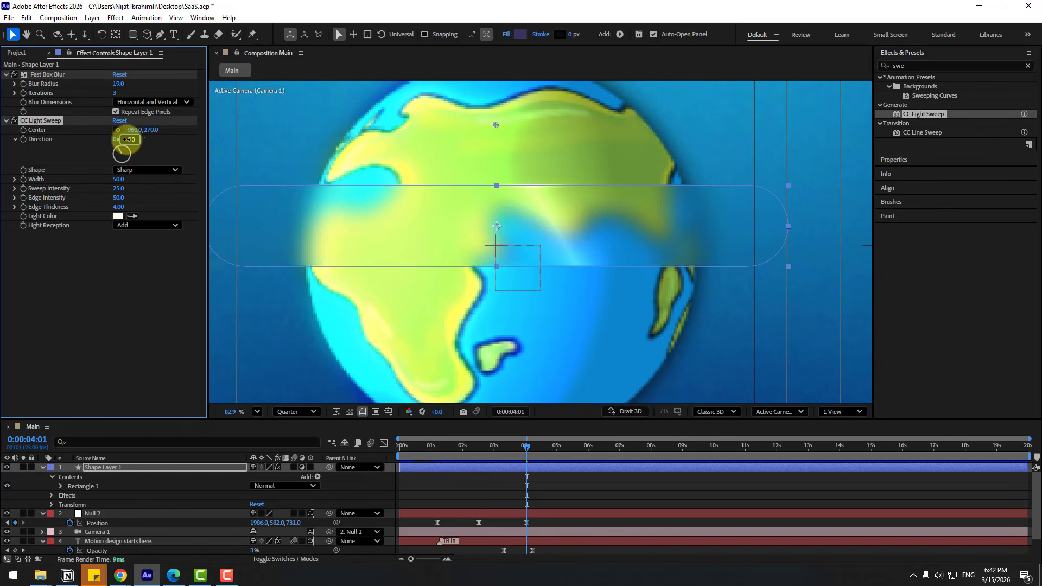
type("-90")
key("Return")
left_click_drag(151, 130, 232, 132)
left_click_drag(231, 133, 237, 132)
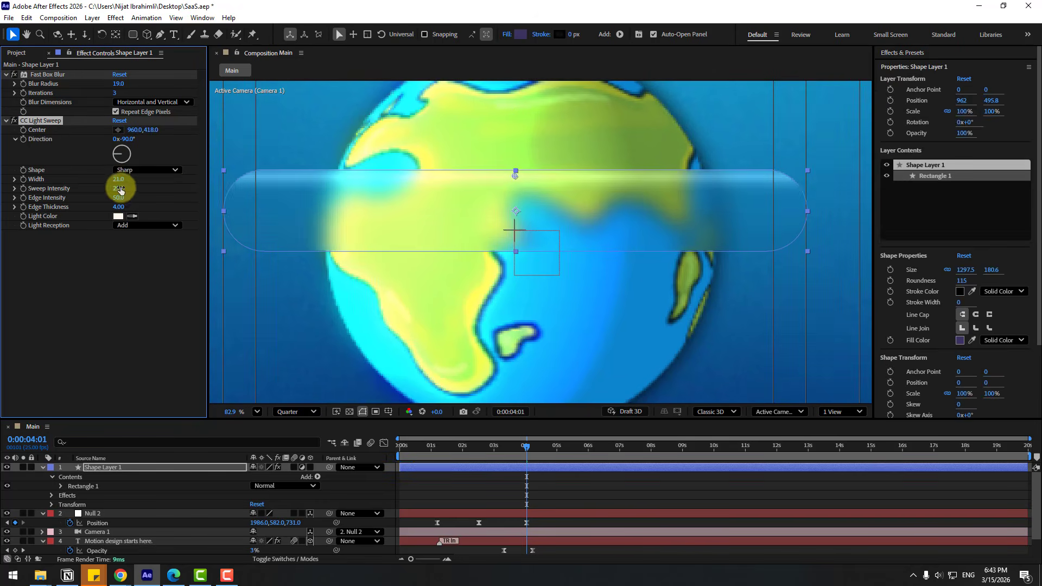
mouse_move(119, 189)
left_mouse_down()
mouse_move(130, 189)
mouse_move(116, 188)
left_mouse_up()
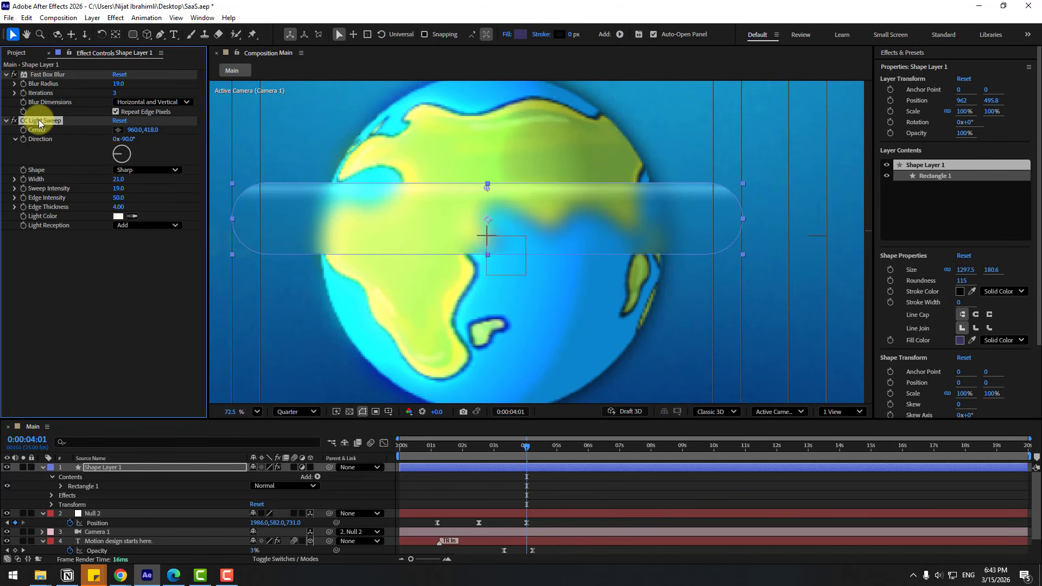
Duplicate the light sweep and move the copy's Center lower on the bar.
key("ctrl+d")
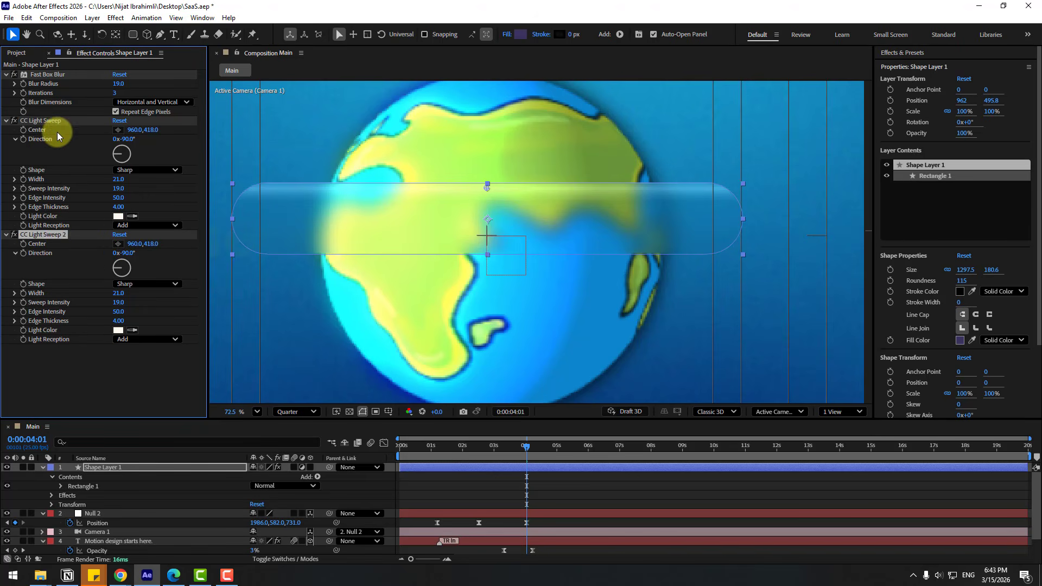
left_click_drag(154, 244, 234, 244)
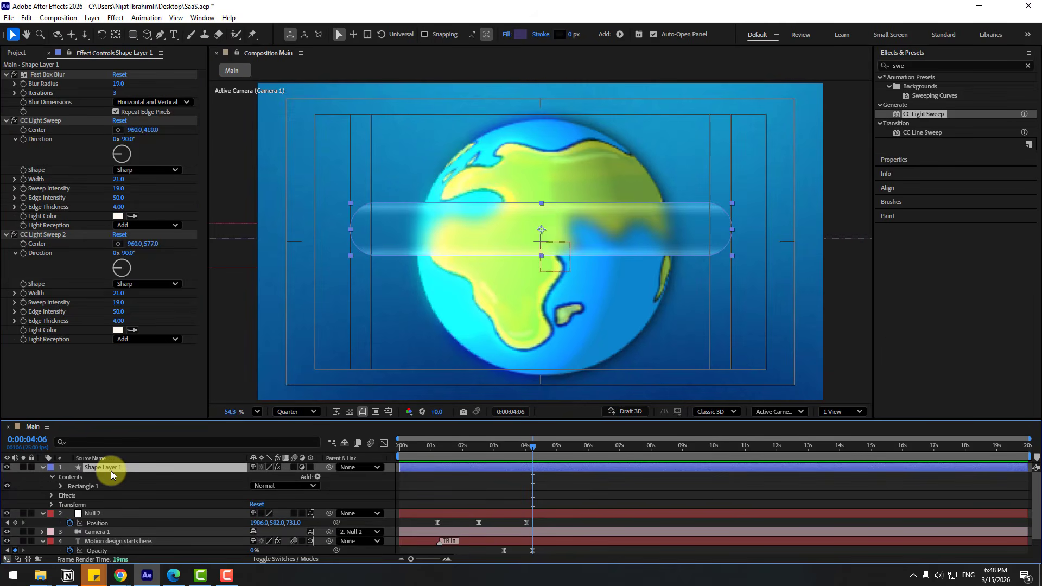
key("Return")
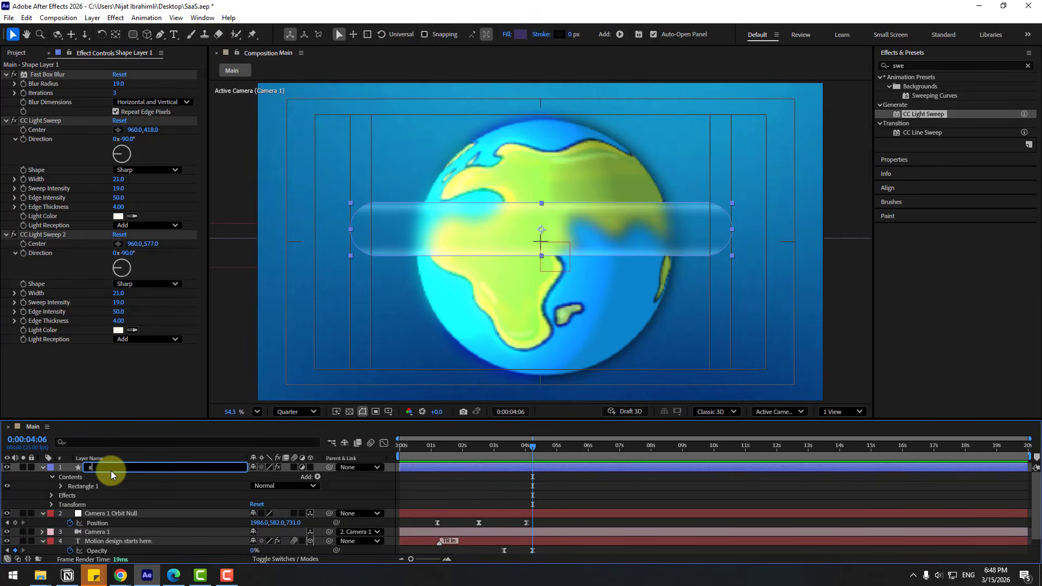
Rename the layer 'search bar', unlink its Size, and start it at 4:06.
type("search bar")
key("Return")
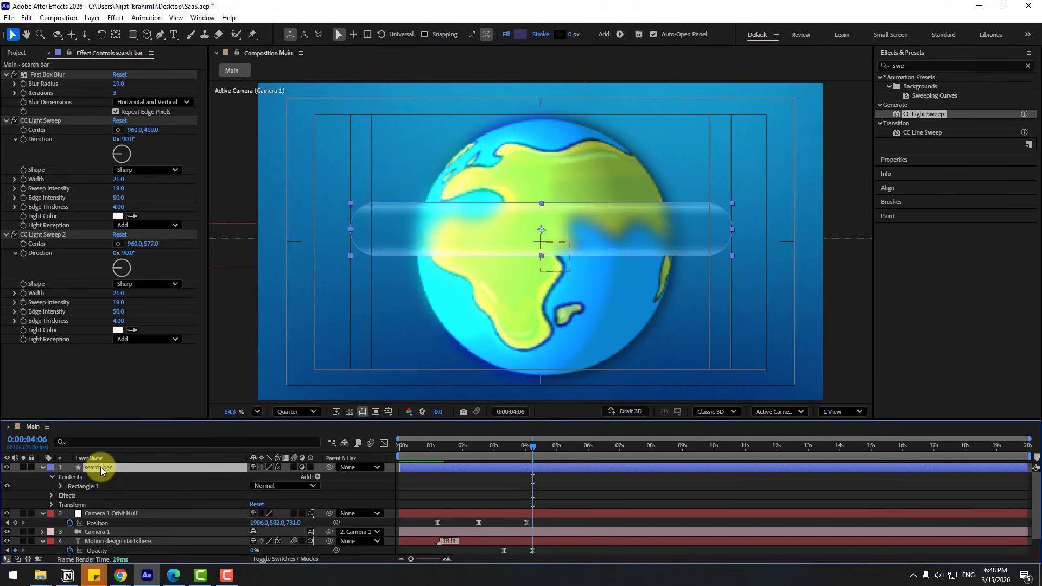
left_click(894, 160)
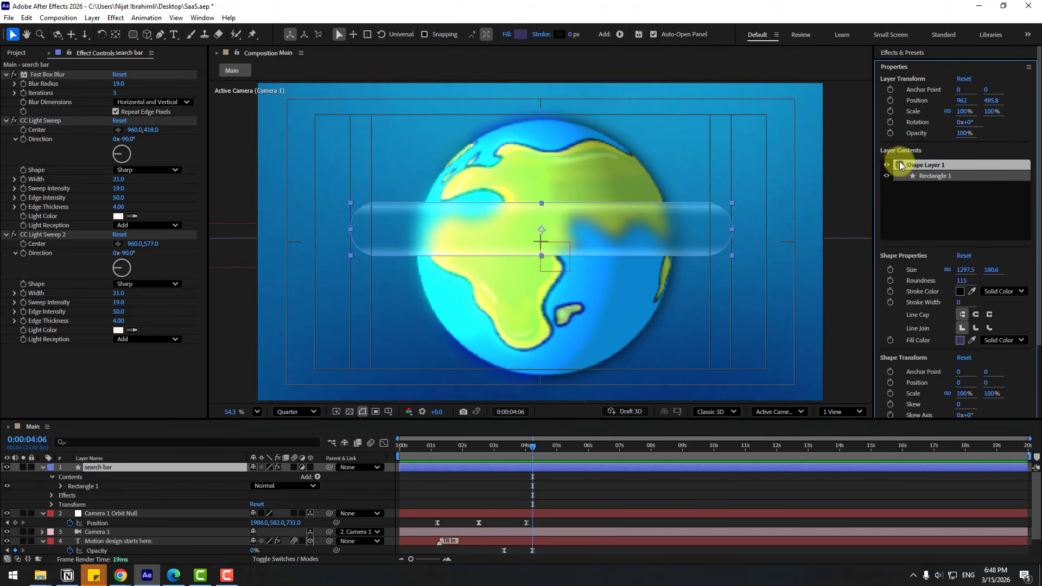
left_click(946, 270)
left_click(430, 472)
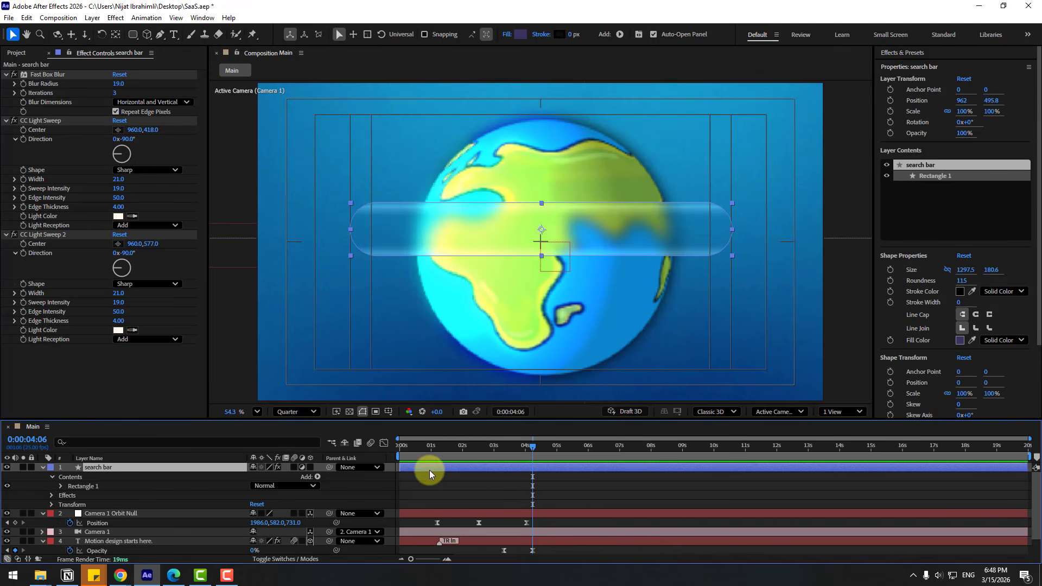
left_click_drag(429, 472, 536, 473)
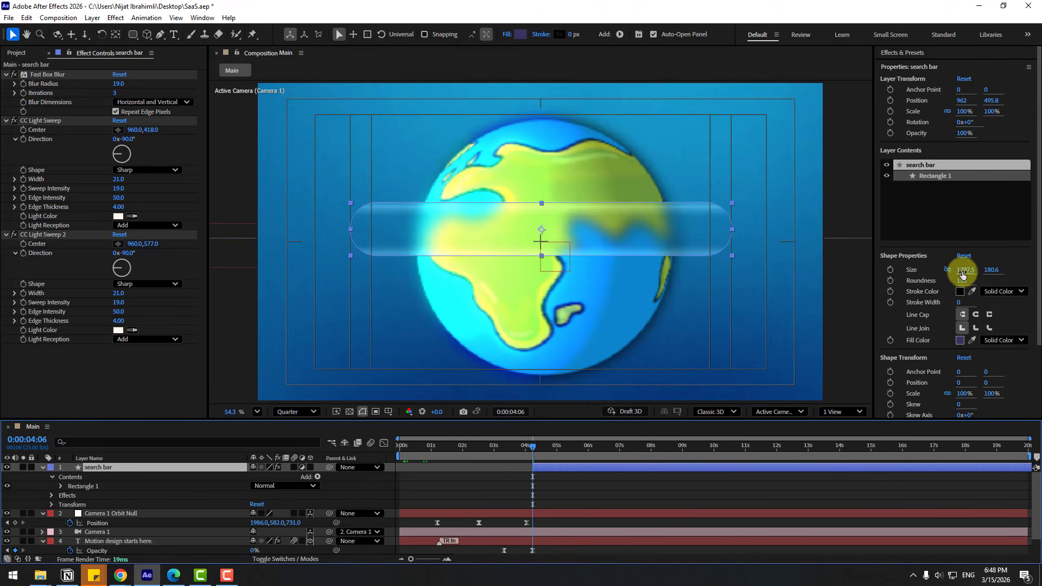
Set the bar's Size width to 0 and add a Size keyframe at 4:06.
left_click(962, 271)
type("0")
key("Return")
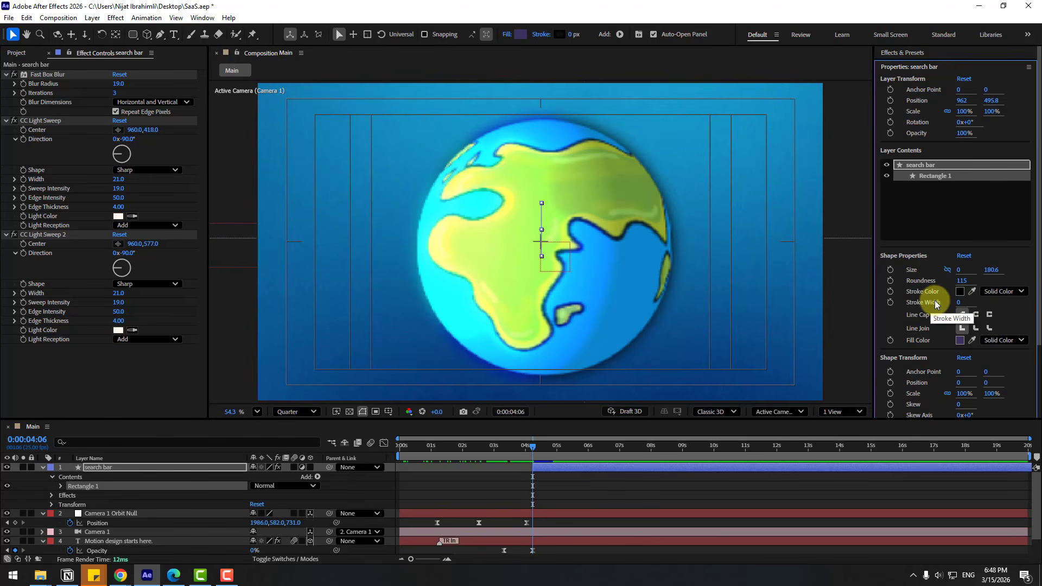
left_click(890, 270)
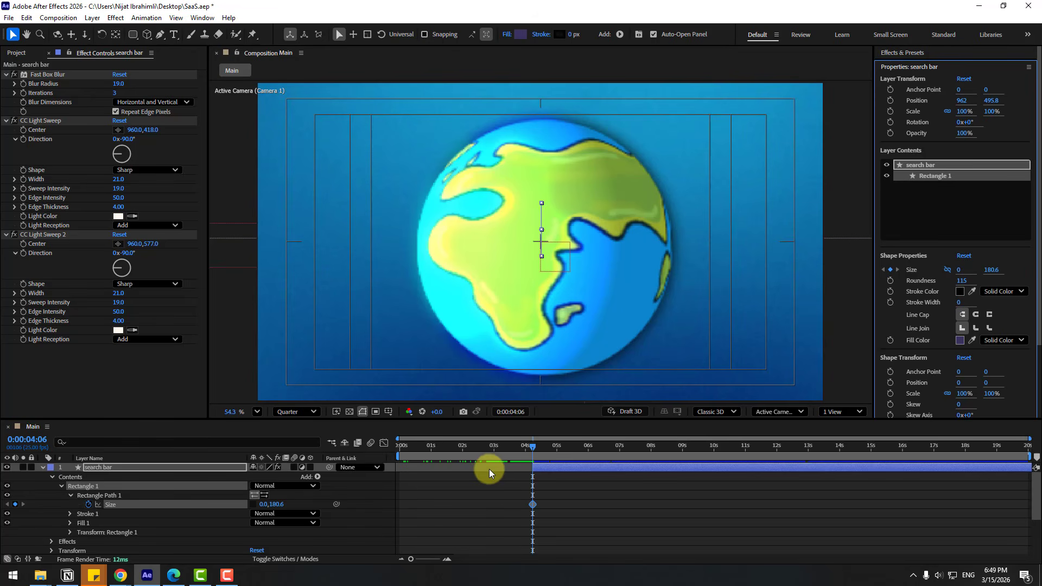
Keyframe the width every ten frames: stretch open, then bounce narrower and wider until settling at 6:06.
key("shift+Page_Down")
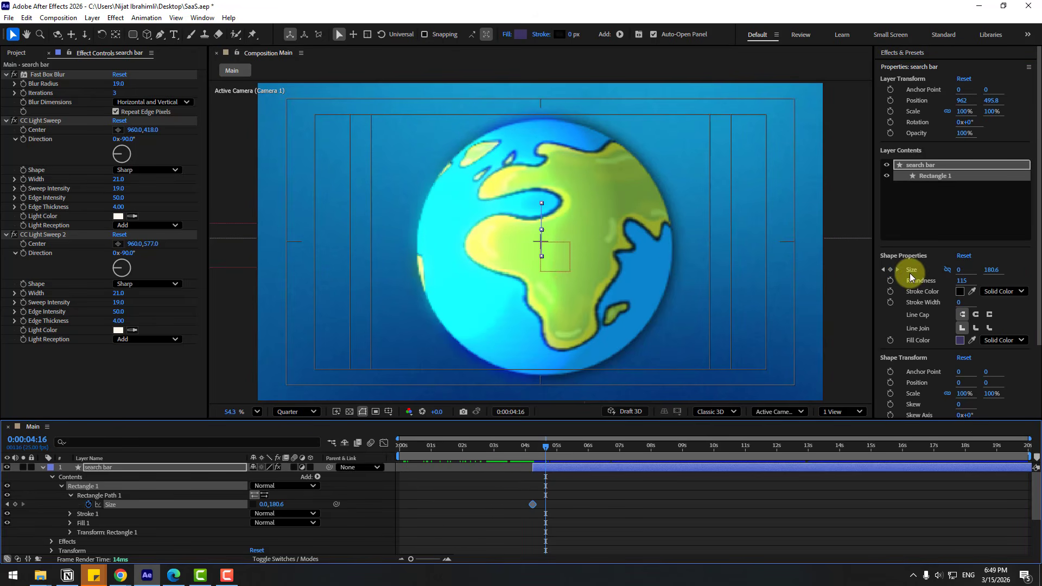
left_click_drag(958, 274, 688, 434)
key("shift+Page_Down")
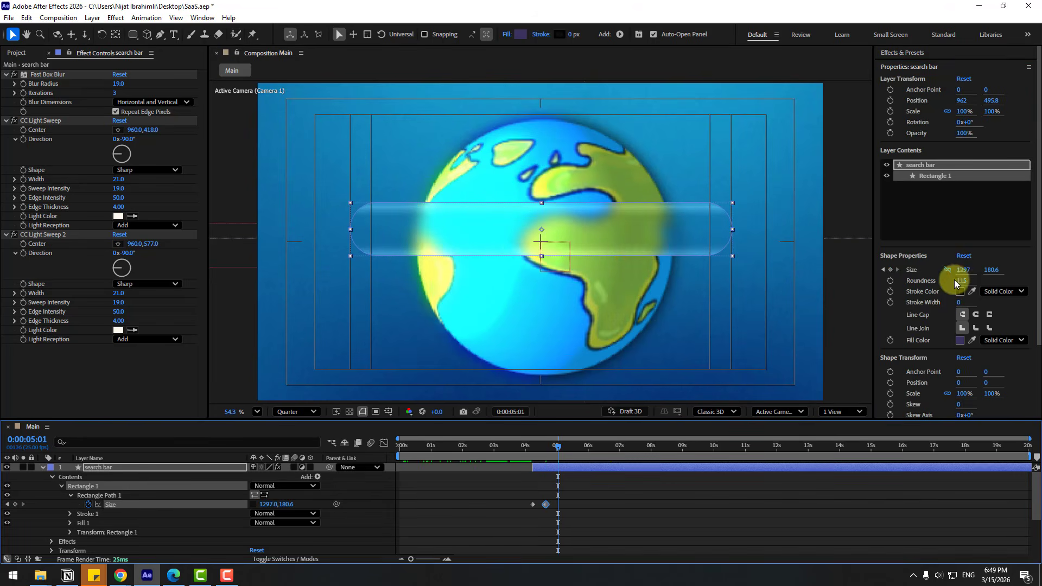
left_click_drag(962, 271, 906, 280)
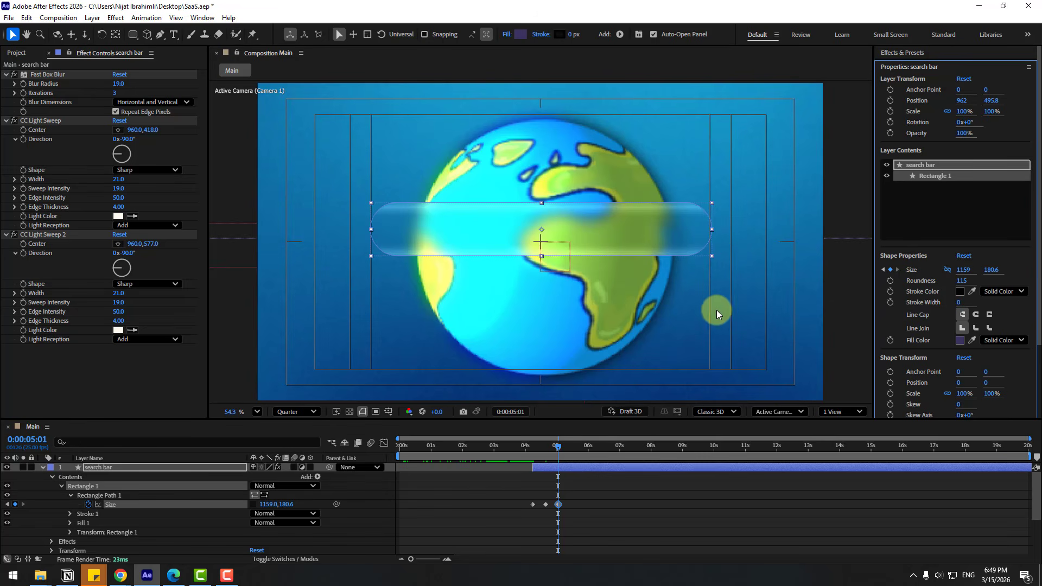
key("shift+Page_Down")
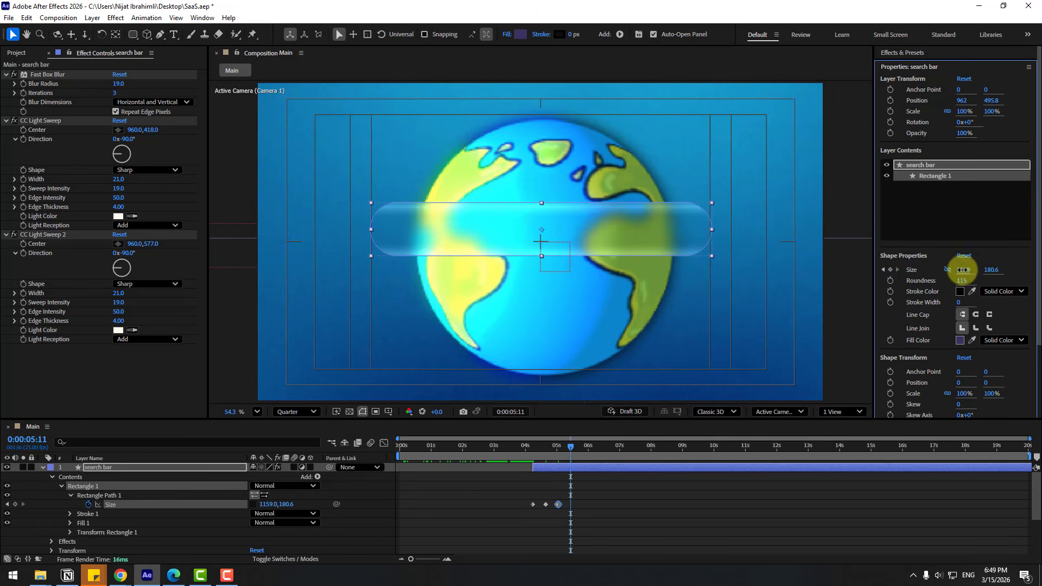
left_click_drag(961, 270, 1000, 269)
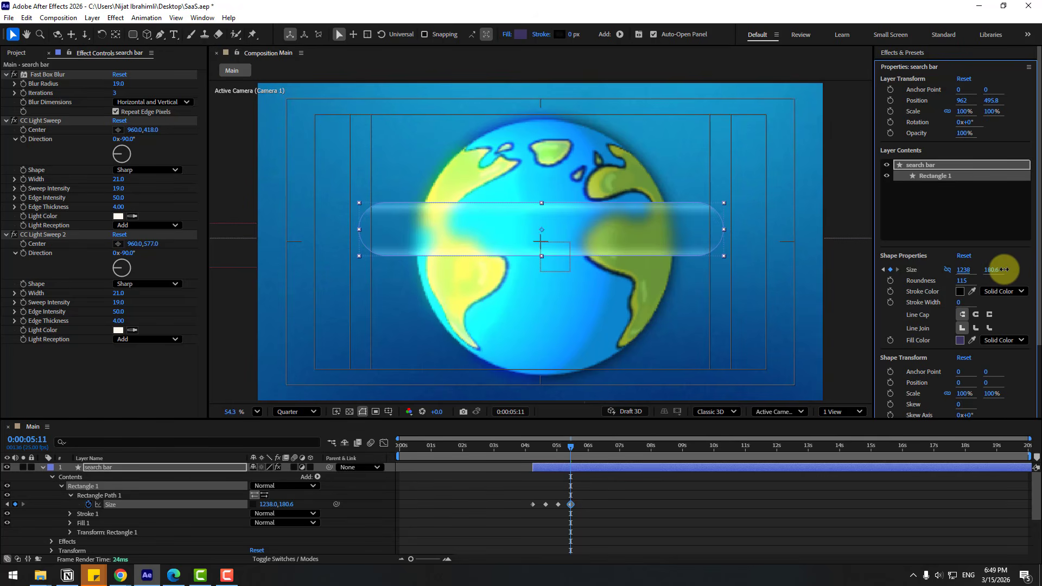
key("shift+Page_Down")
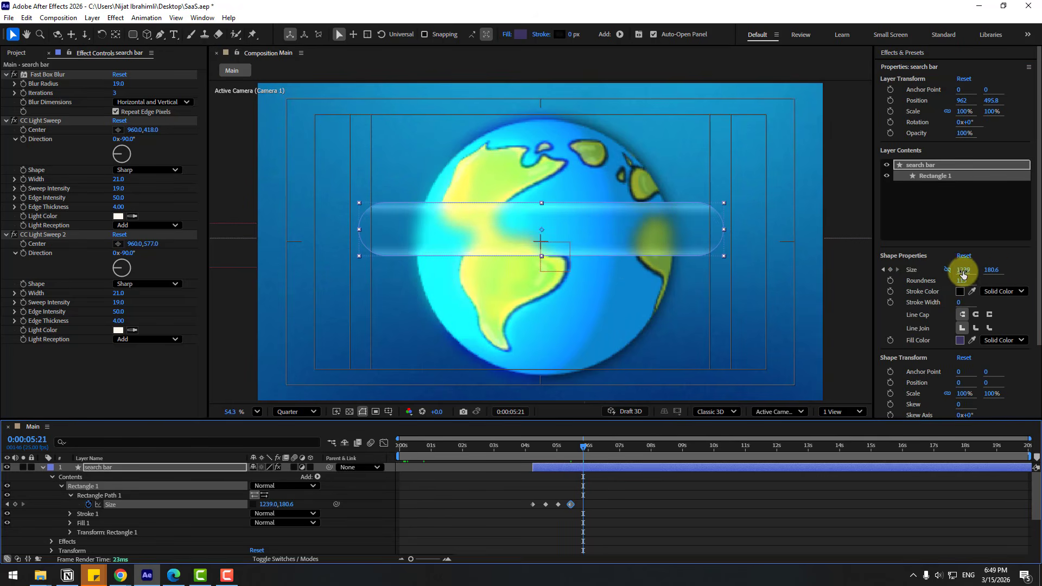
left_click_drag(963, 271, 956, 271)
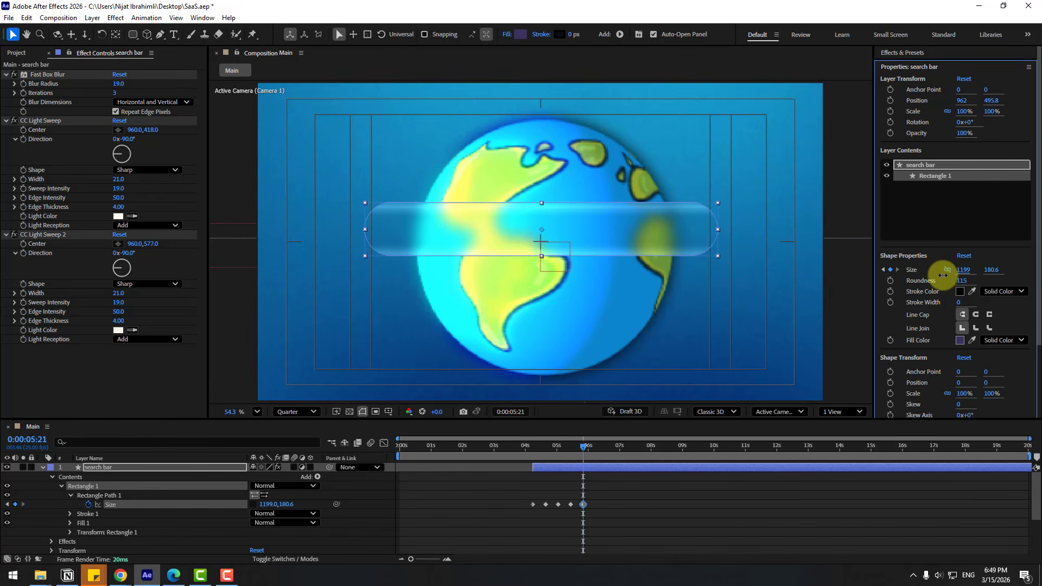
key("shift+Page_Down")
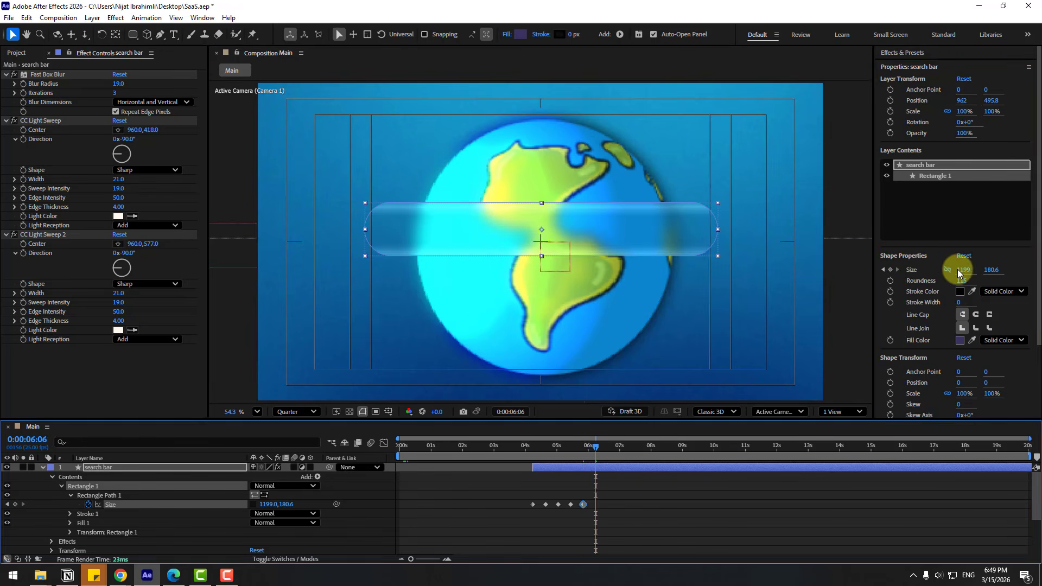
left_click_drag(958, 269, 967, 269)
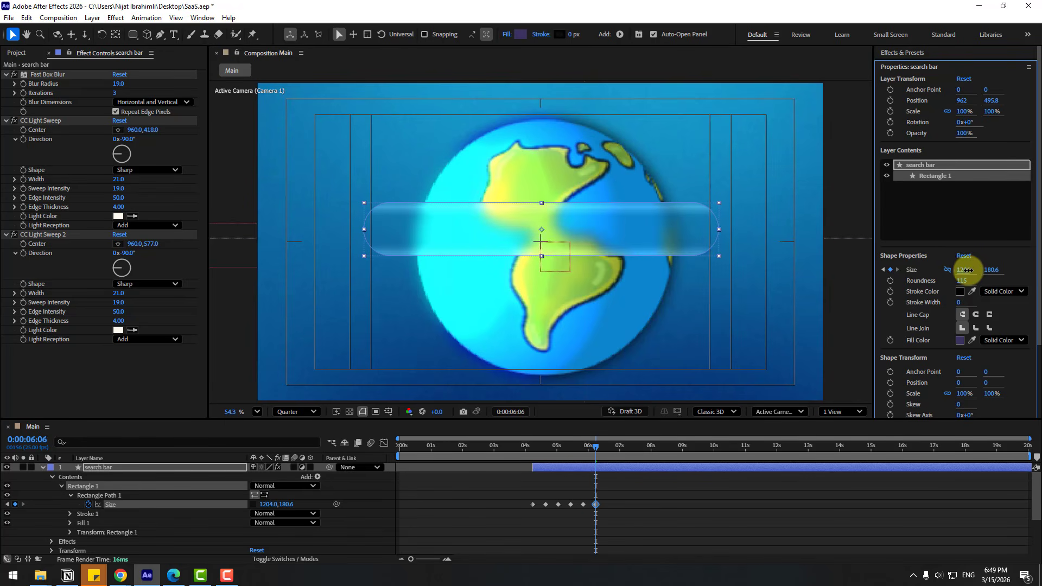
Easy Ease all Size keyframes, start the work area near 4 seconds, and preview.
left_click_drag(573, 525, 532, 506)
right_click(533, 507)
mouse_move(597, 498)
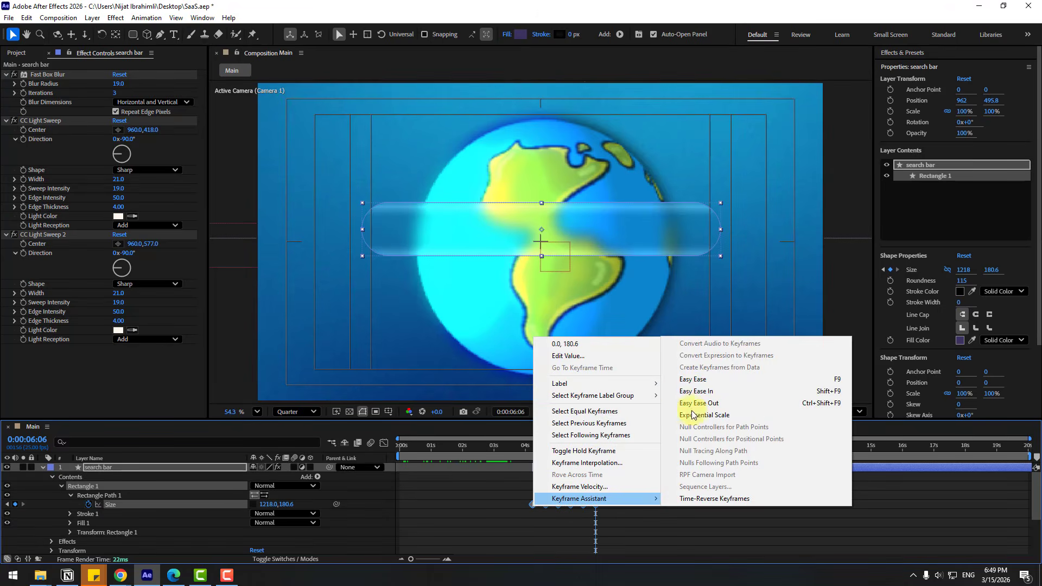
left_click(694, 379)
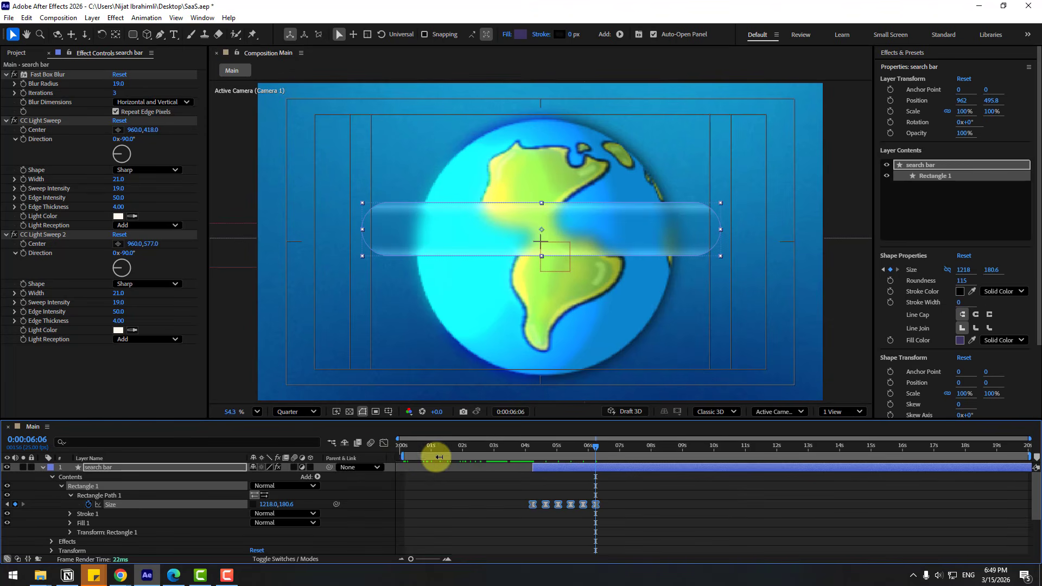
left_click_drag(439, 457, 526, 458)
key("space")
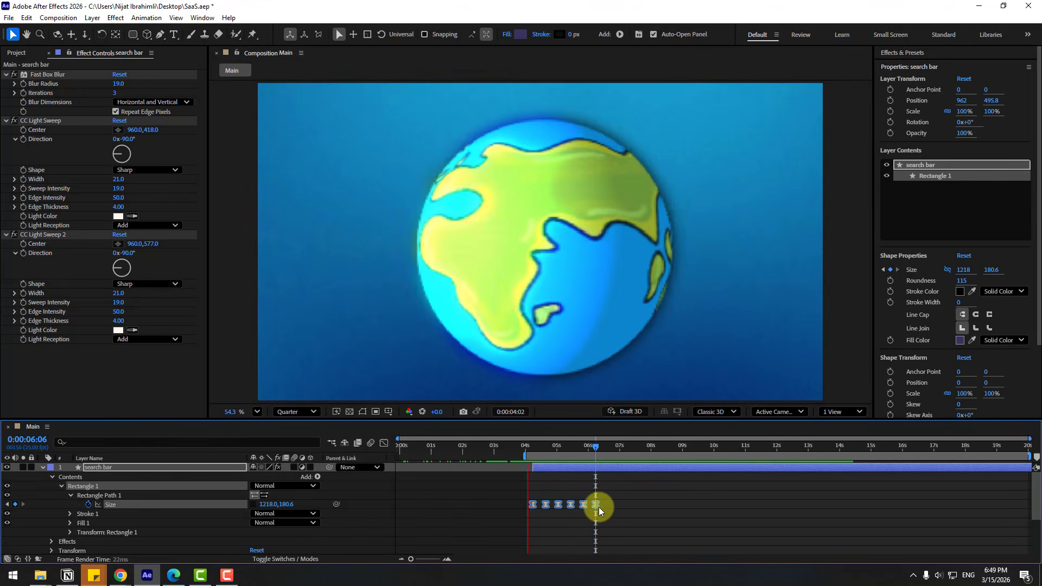
key("space")
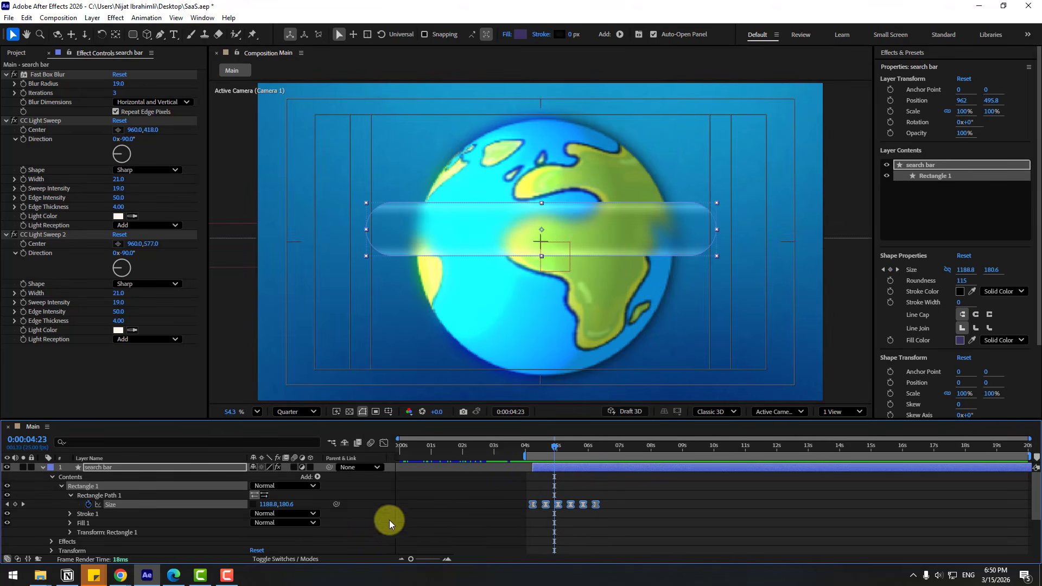
Make the search bar a 3D layer and shift its position in depth and to the right.
left_click(308, 468)
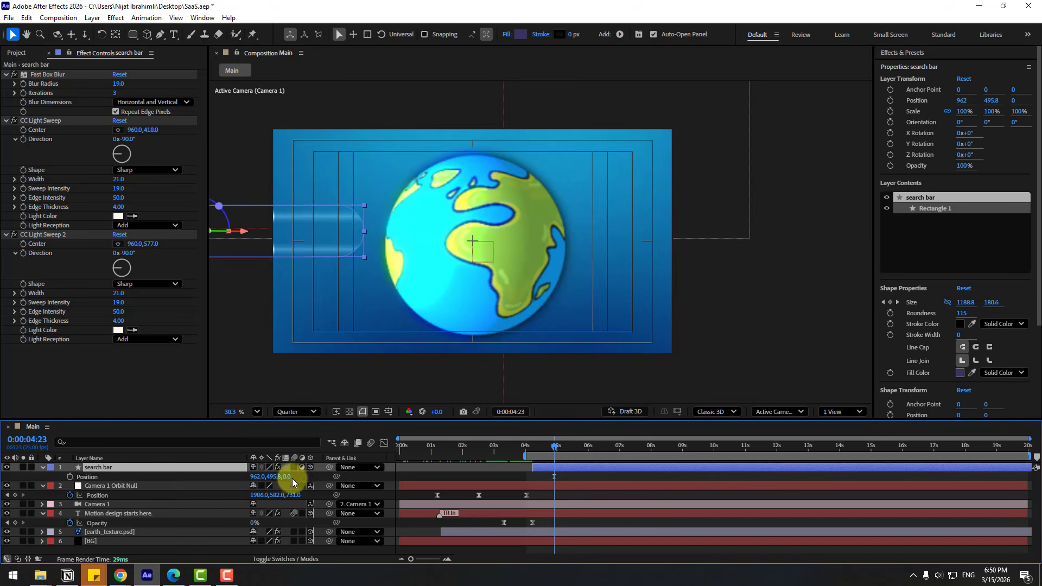
left_click_drag(288, 476, 322, 301)
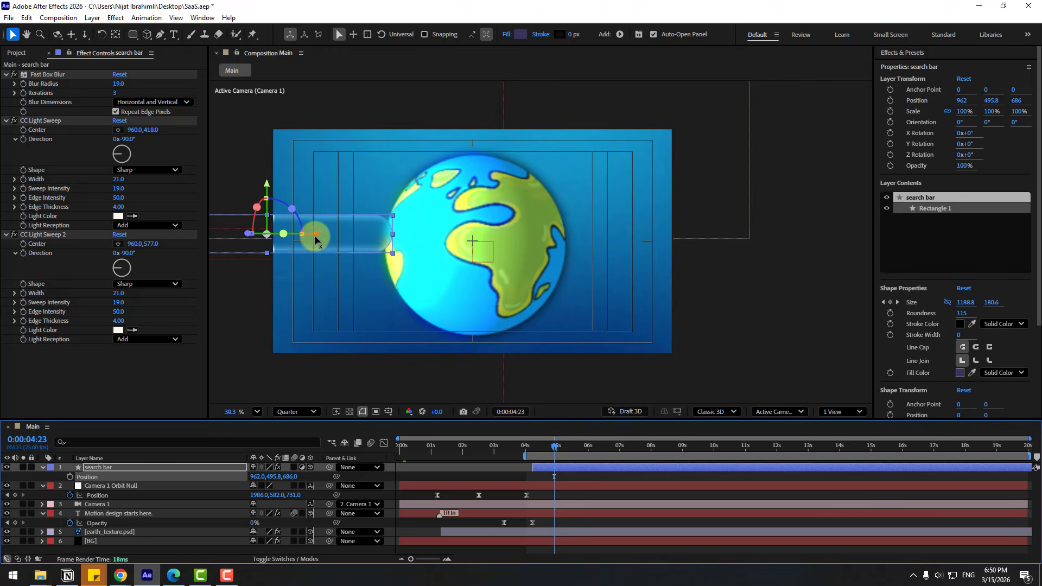
left_click_drag(314, 240, 524, 254)
Return to just before 4 seconds and preview the animation.
scroll(533, 340, "up", 1)
left_click_drag(554, 447, 424, 456)
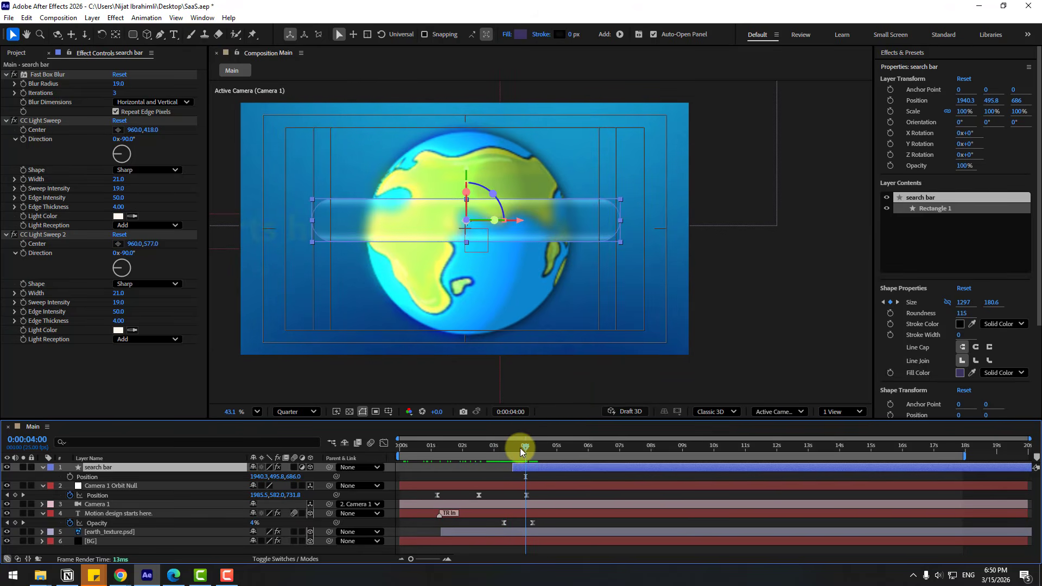
key("space")
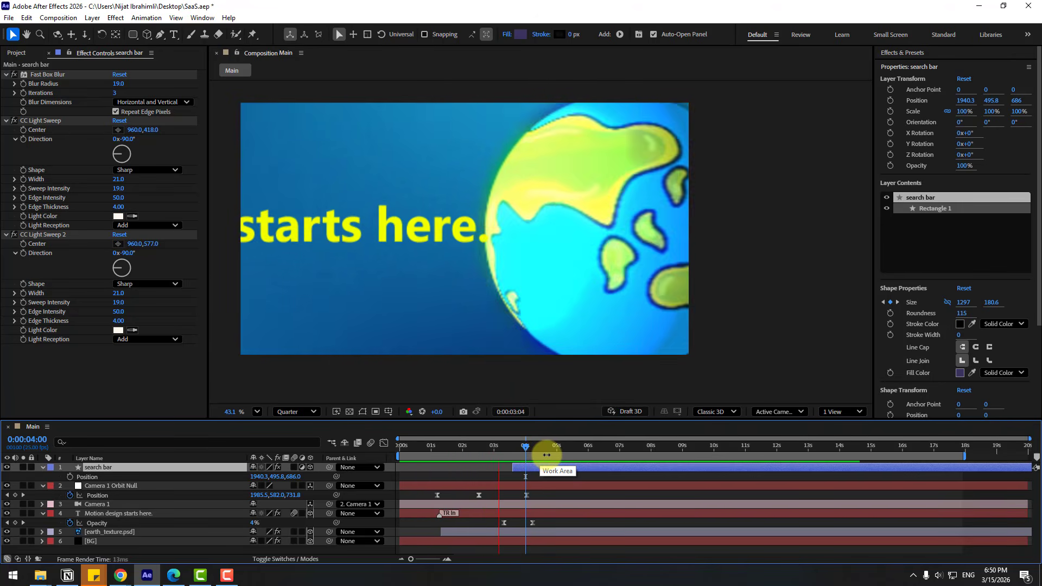
key("space")
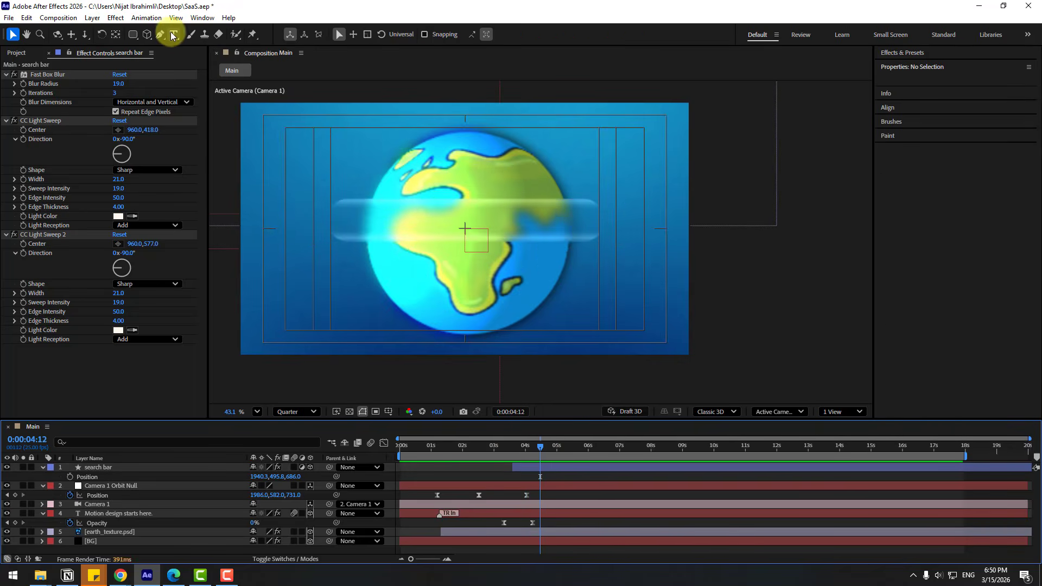
Create a text layer with the author's full name and move it up into the search bar.
left_click(172, 35)
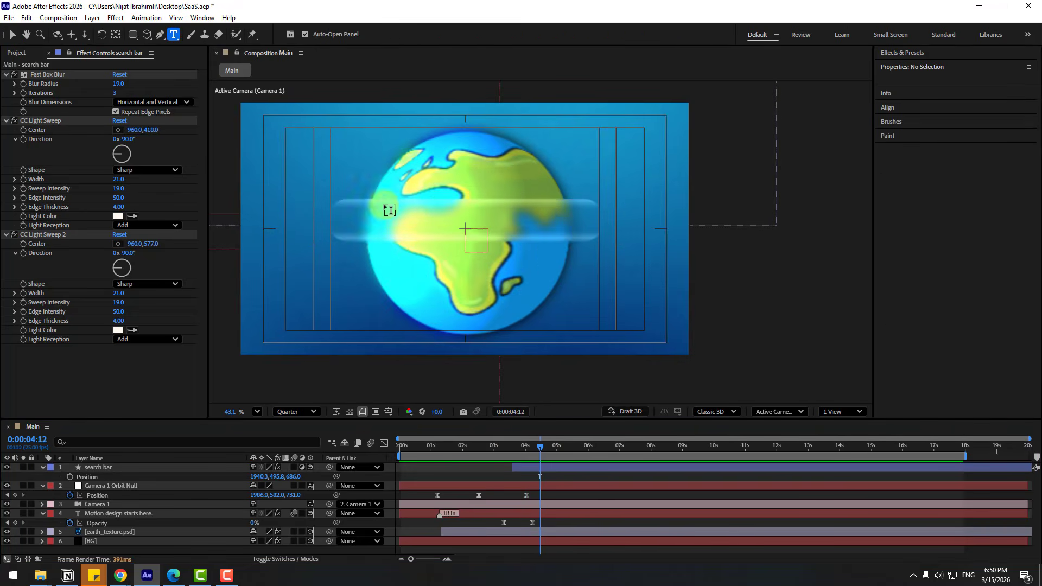
scroll(389, 204, "up", 3)
left_click(437, 317)
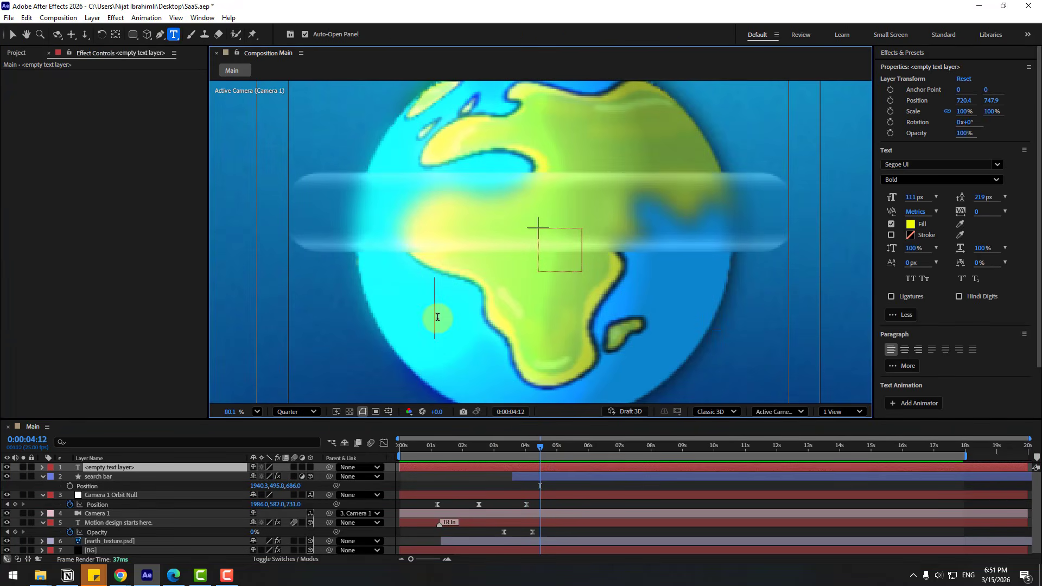
type("Nijat")
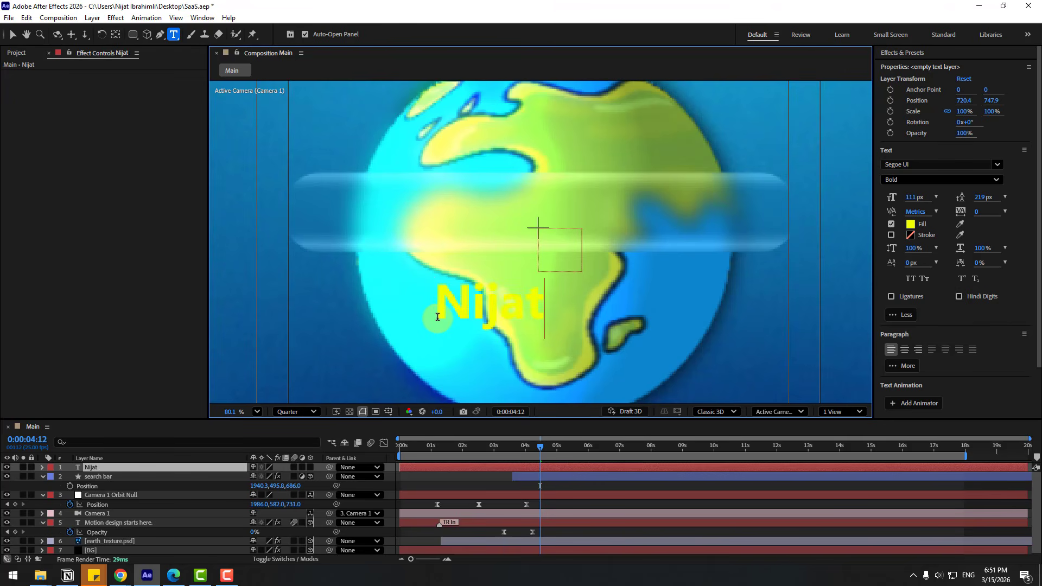
type(" Ibrahimli")
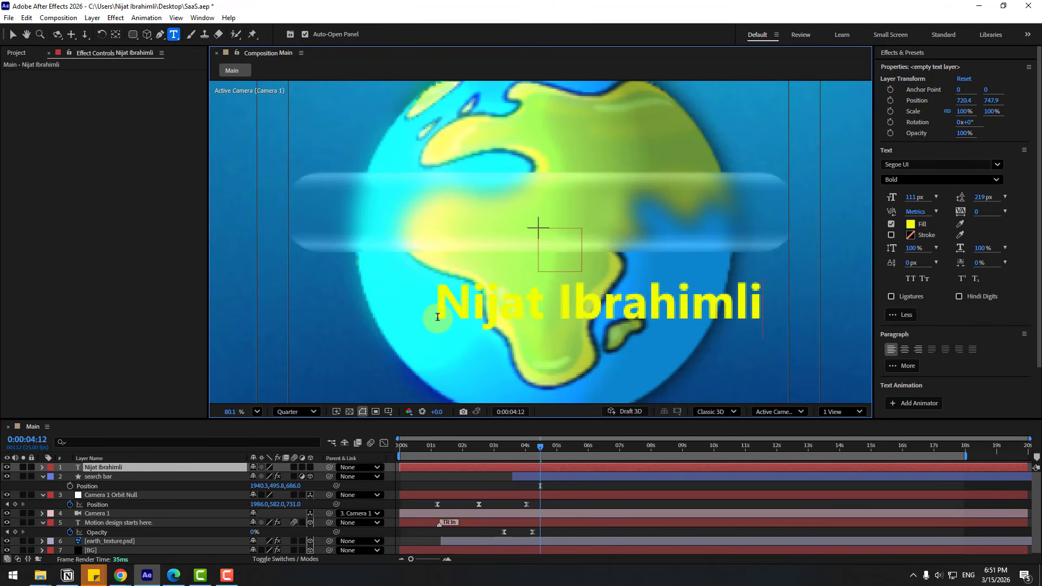
left_click(13, 35)
left_click_drag(523, 310, 477, 211)
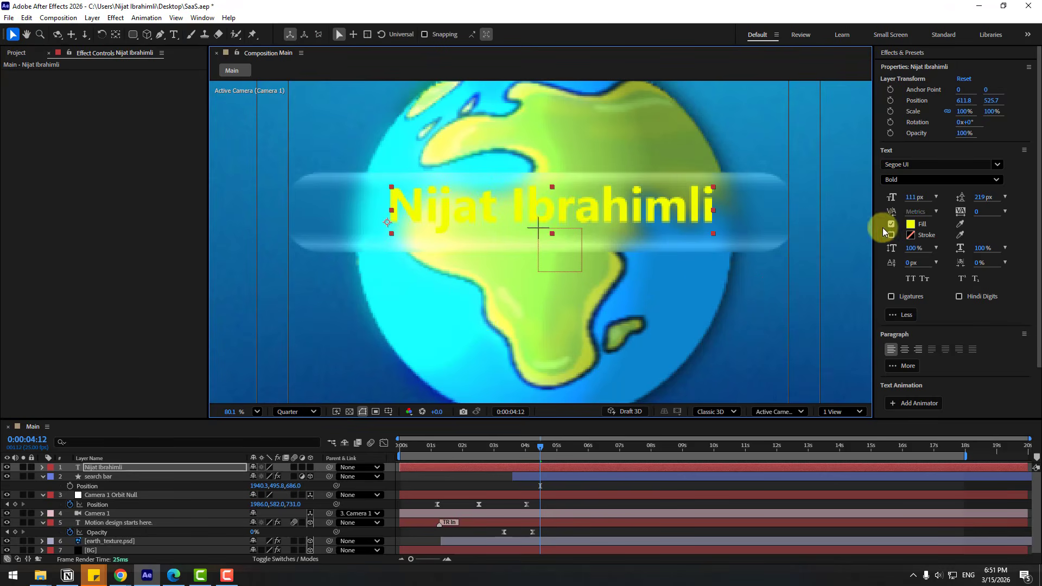
Set the name text's fill colour to white (FFFFFF).
left_click(910, 227)
left_click_drag(454, 345, 338, 283)
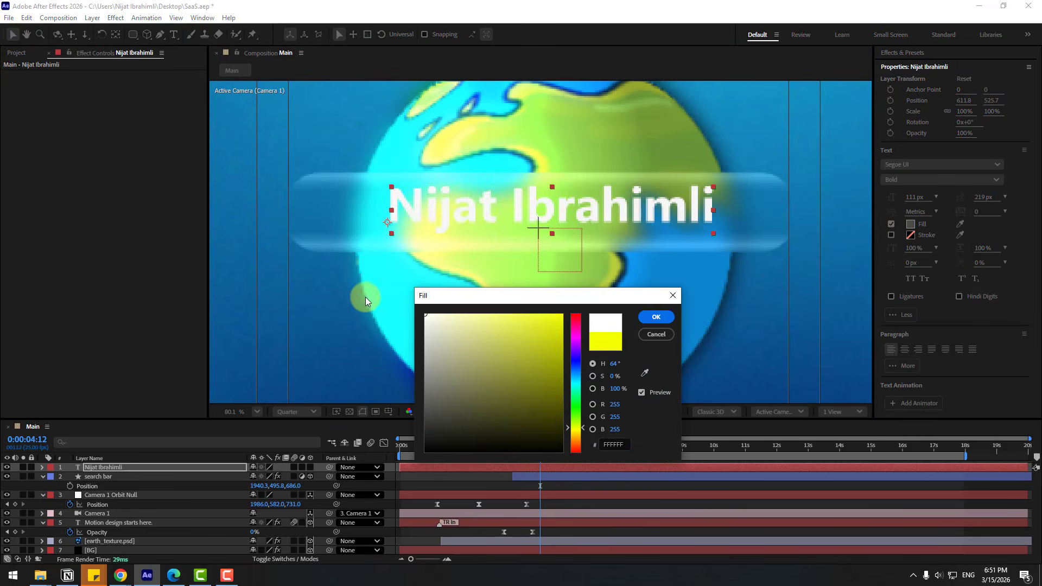
left_click(655, 317)
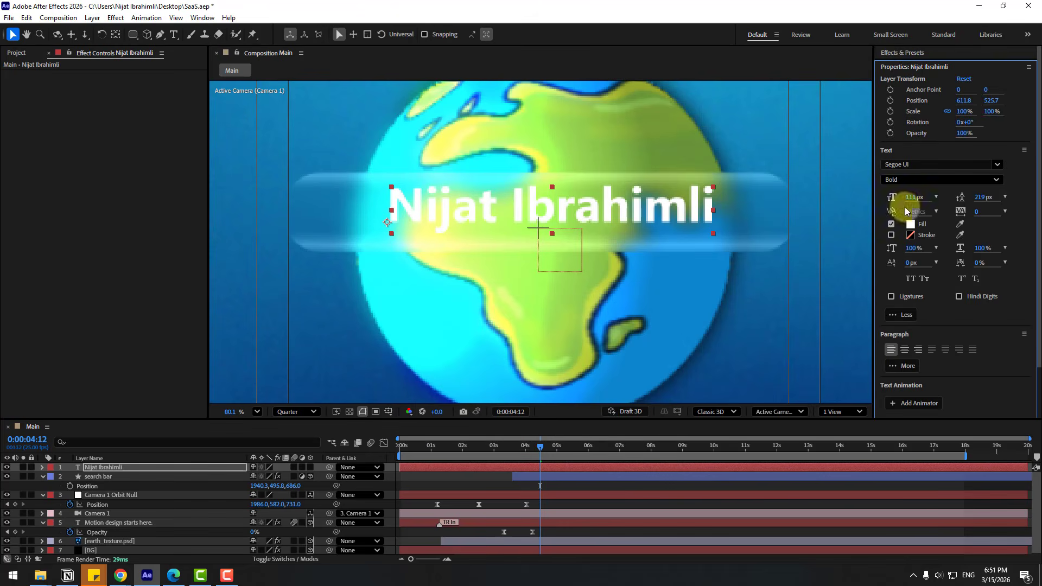
Find Drop Shadow by searching 'drop s' in Effects & Presets and apply it to the name text.
left_click(902, 54)
double_click(930, 66)
type("drop s")
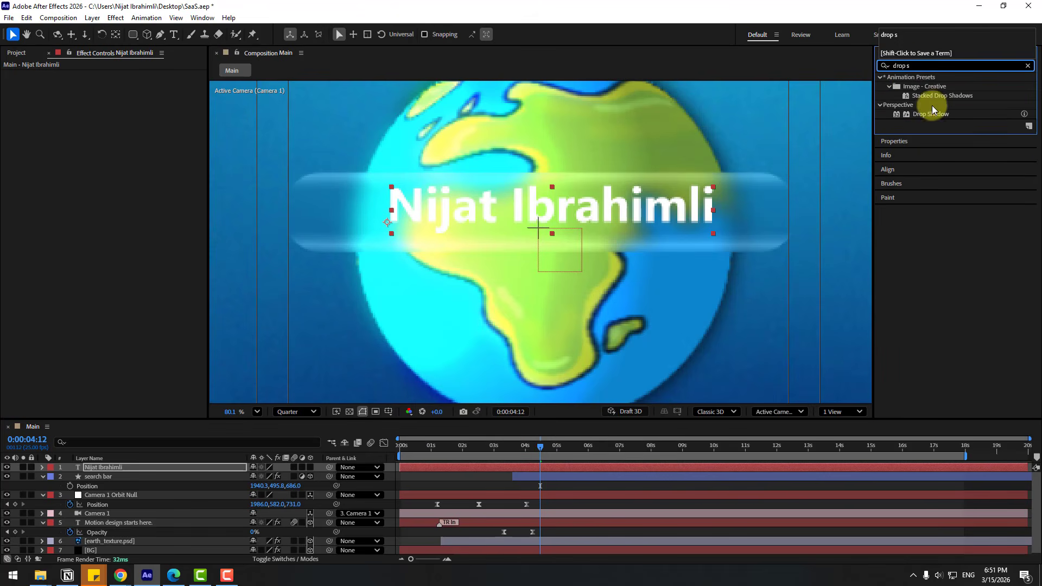
left_click_drag(930, 114, 544, 211)
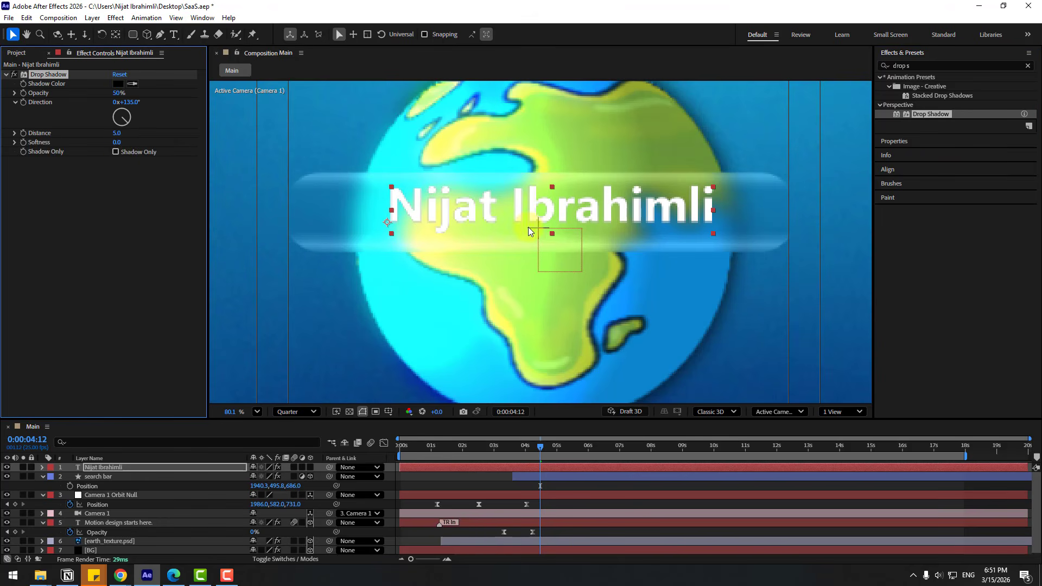
Set the Drop Shadow to Distance 6 and Softness 22, previewing at Full then returning to Quarter resolution.
left_click(281, 412)
left_click(288, 445)
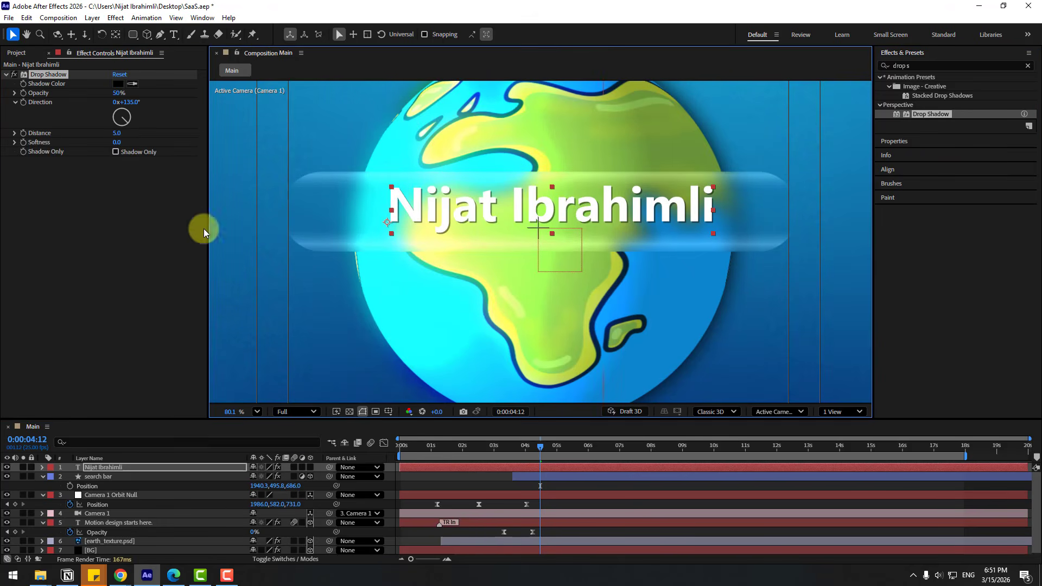
left_click_drag(118, 135, 117, 133)
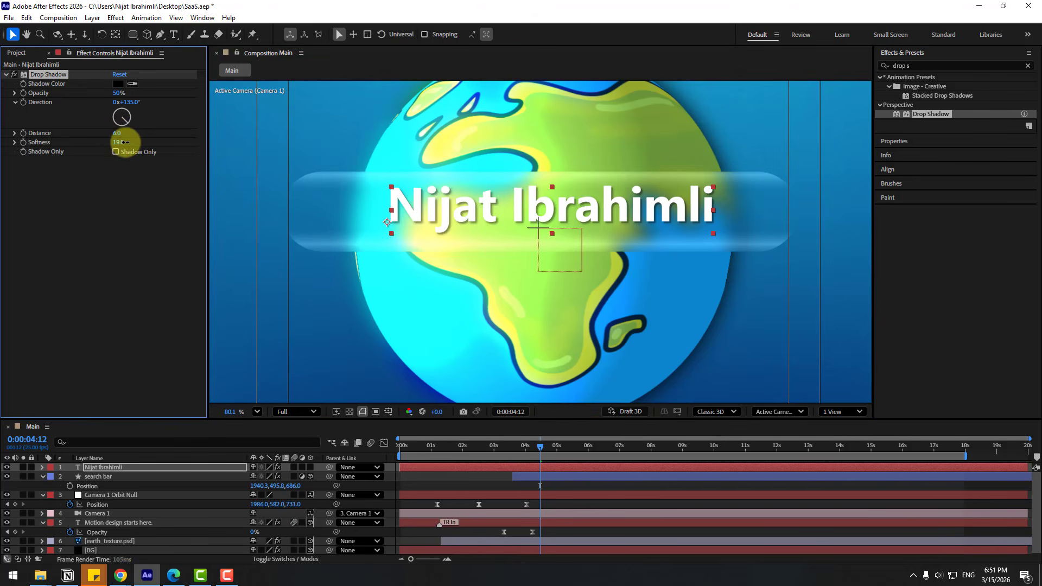
scroll(477, 329, "down", 3)
scroll(464, 338, "up", 5)
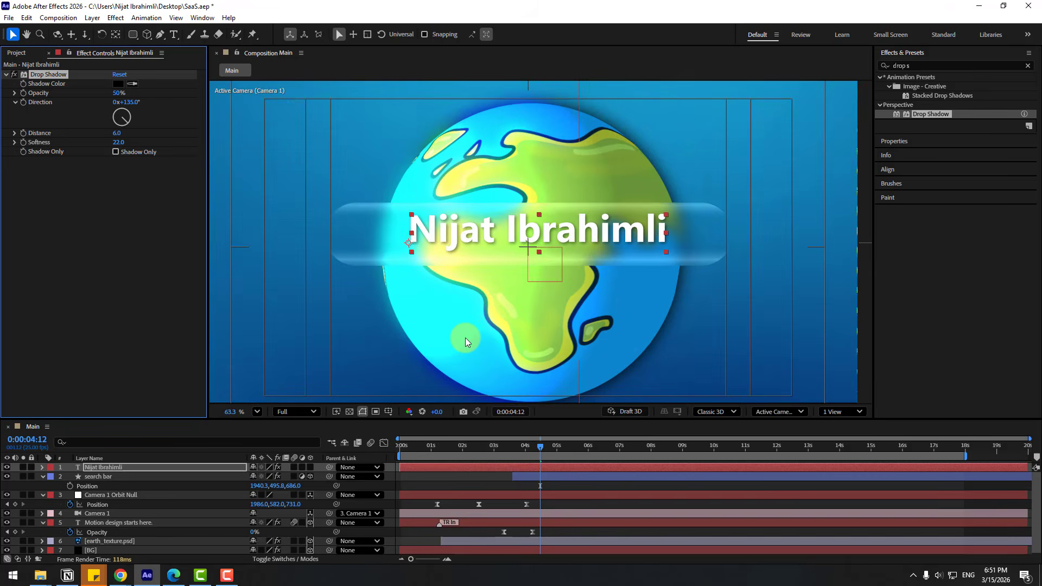
scroll(472, 315, "down", 3)
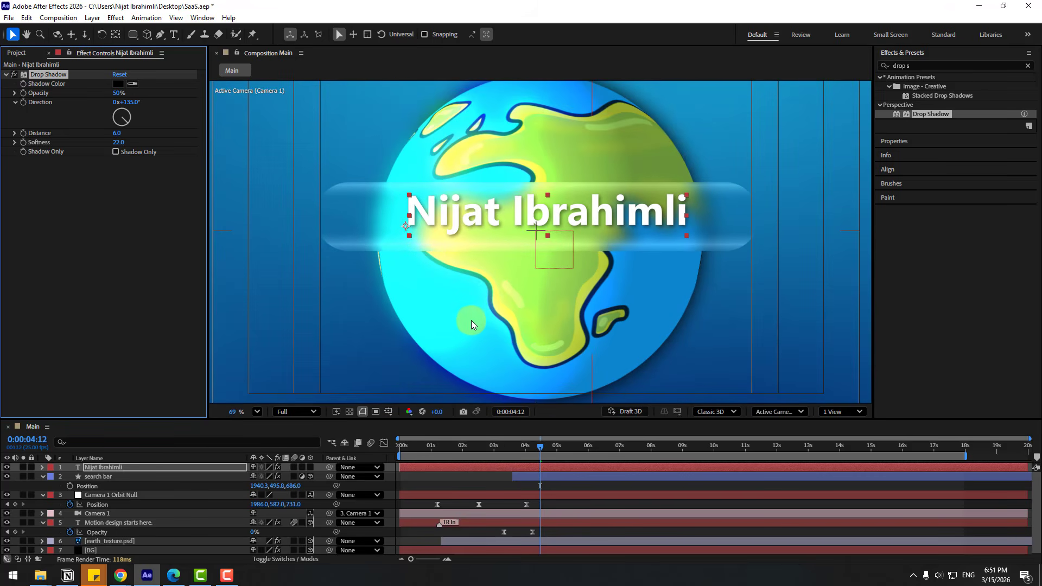
left_click(532, 226)
left_click(302, 414)
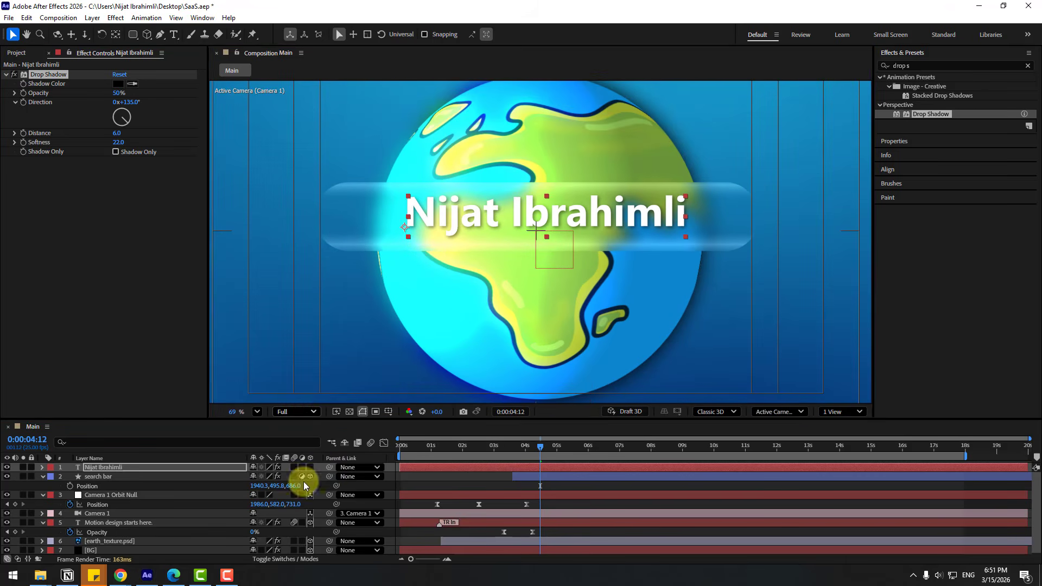
left_click(302, 473)
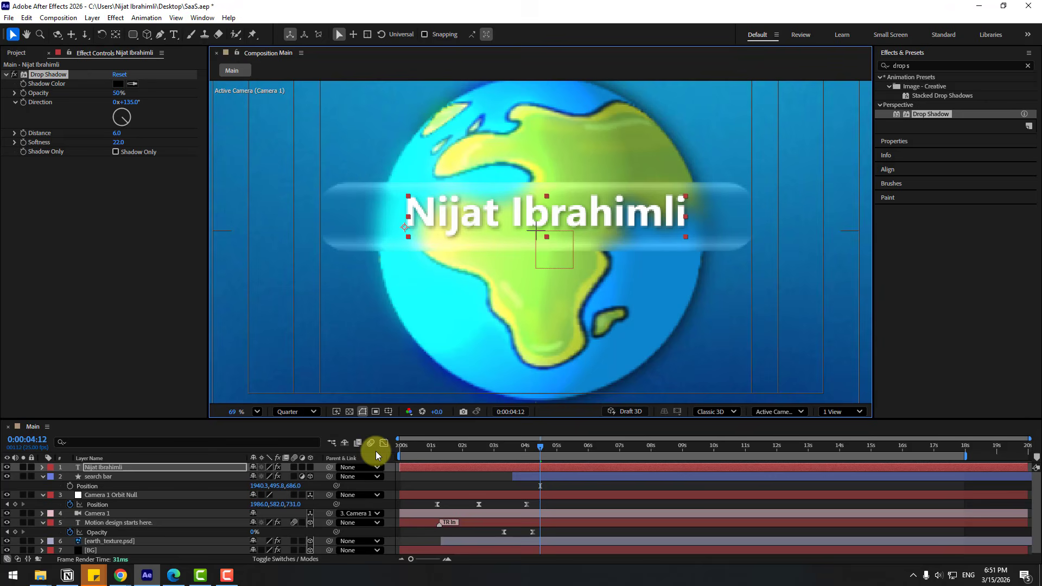
Open the Animation Composer panel from the Window menu and show its Text Presets.
left_click(196, 20)
left_click(222, 102)
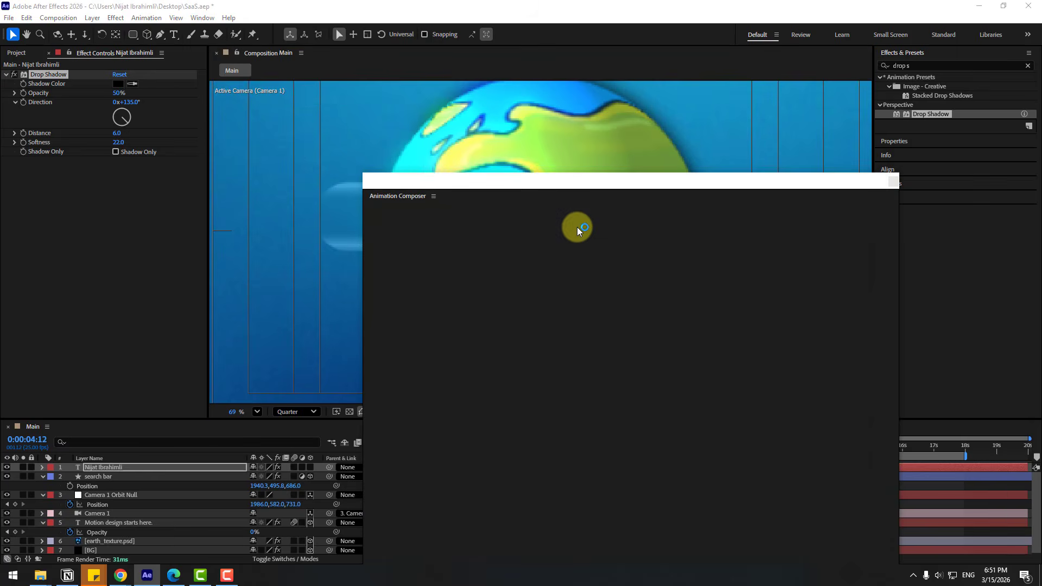
left_click_drag(486, 182, 525, 200)
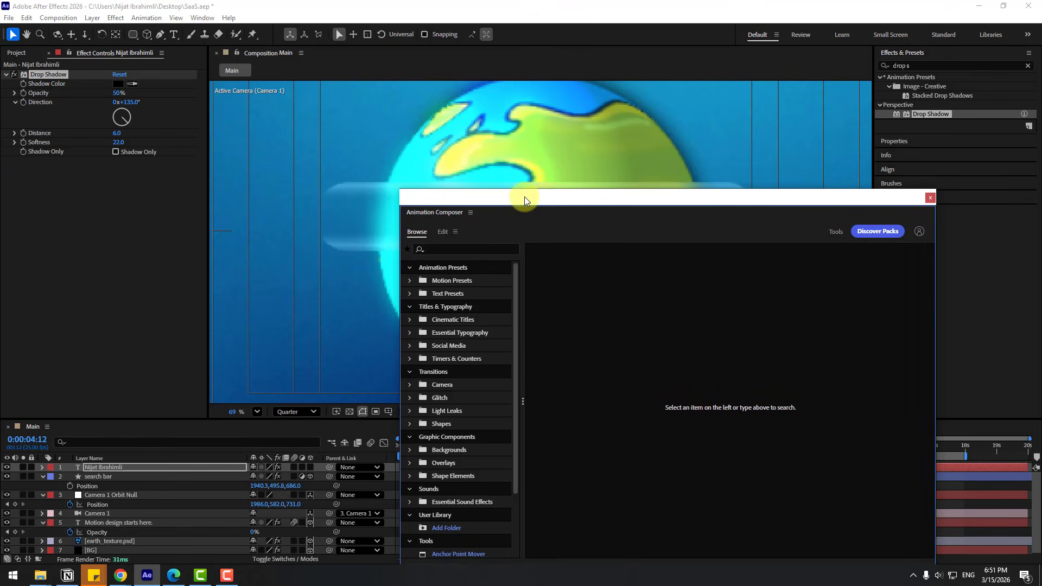
left_click(450, 296)
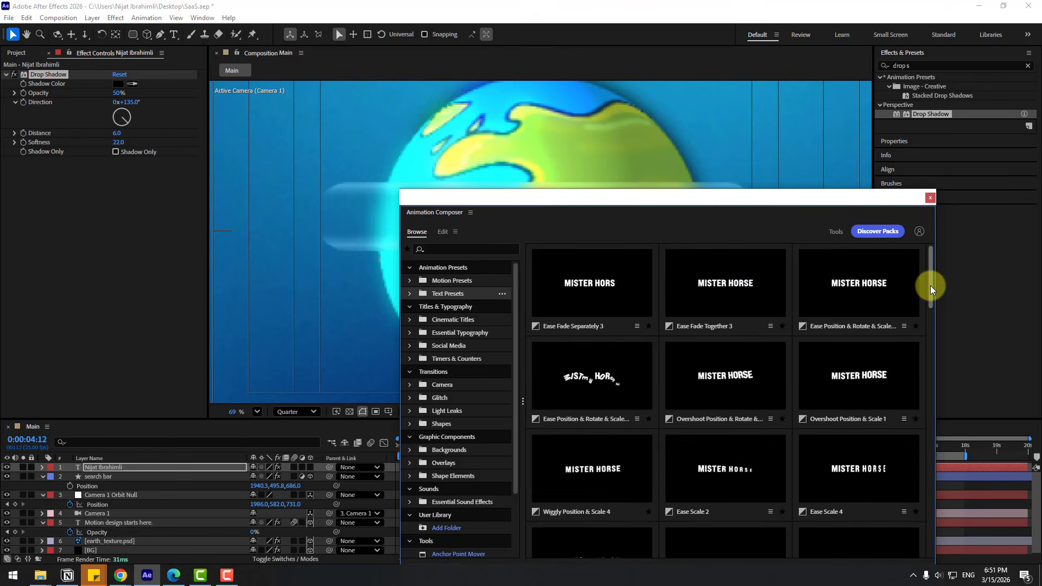
Apply the Ease Fade Together 3 preset to the name text layer.
left_click_drag(930, 286, 927, 406)
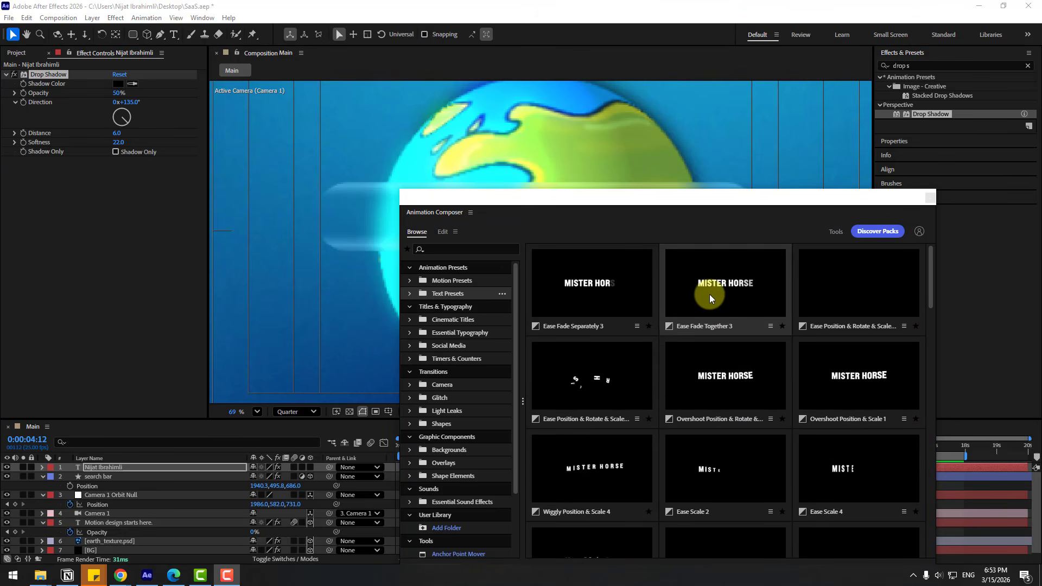
left_click(705, 285)
left_click_drag(829, 198, 837, 132)
left_click(836, 501)
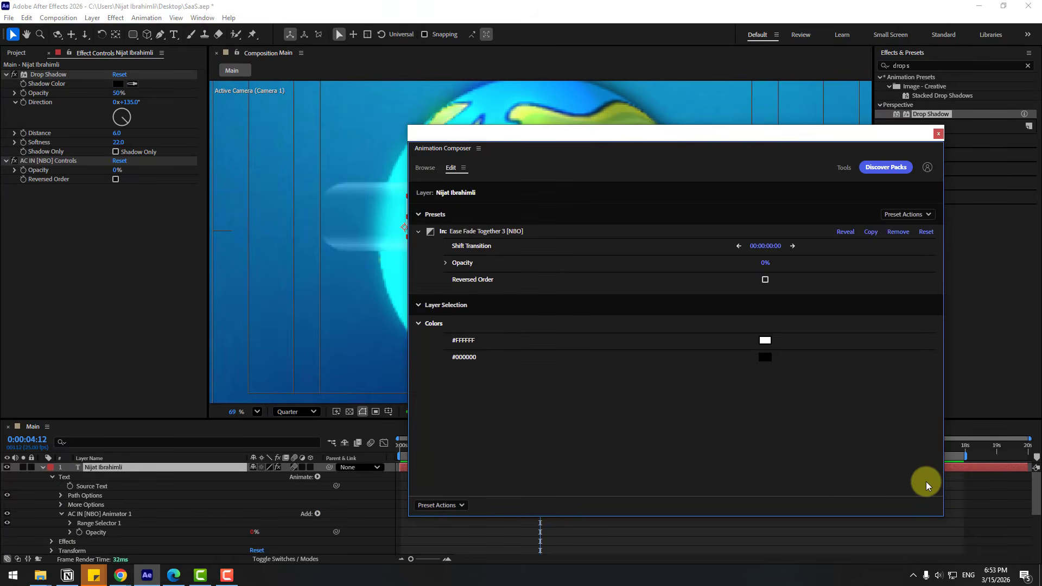
Close Animation Composer, collapse the name text layer and shift it later in the timeline.
left_click(938, 133)
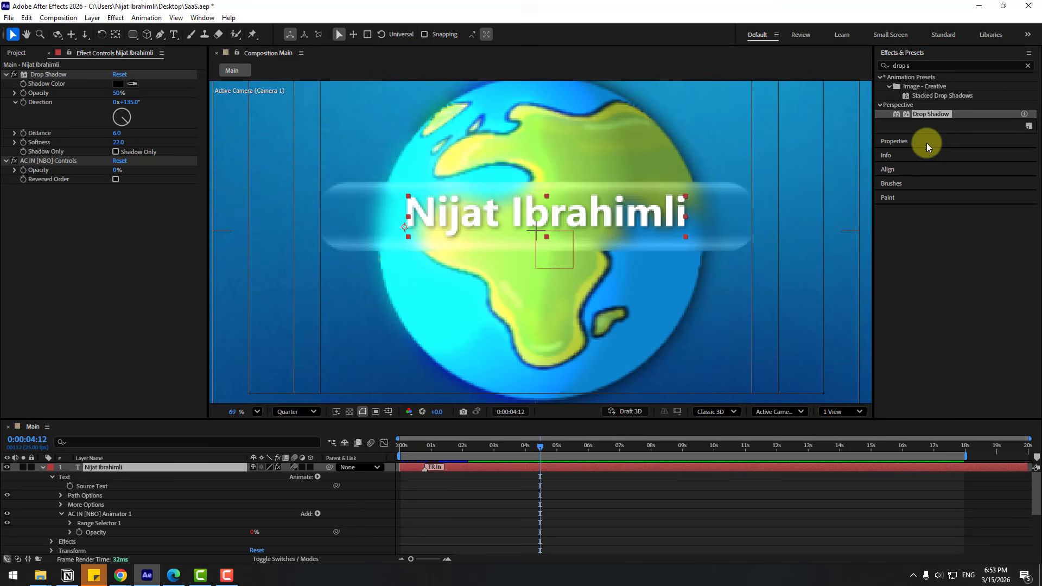
left_click(43, 467)
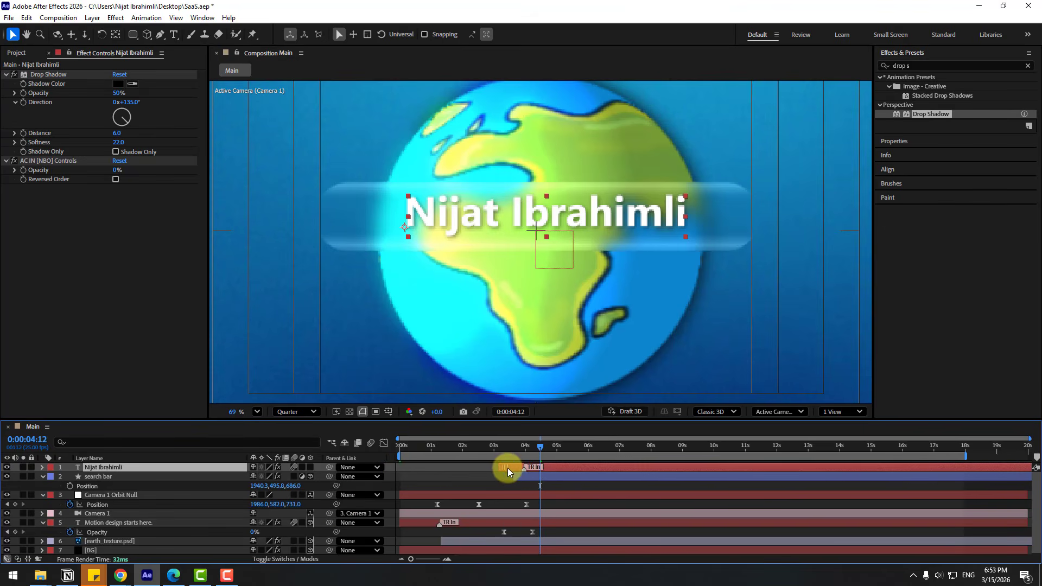
mouse_move(506, 468)
left_mouse_down()
mouse_move(515, 471)
mouse_move(520, 447)
mouse_move(533, 447)
mouse_move(506, 448)
mouse_move(535, 447)
left_mouse_up()
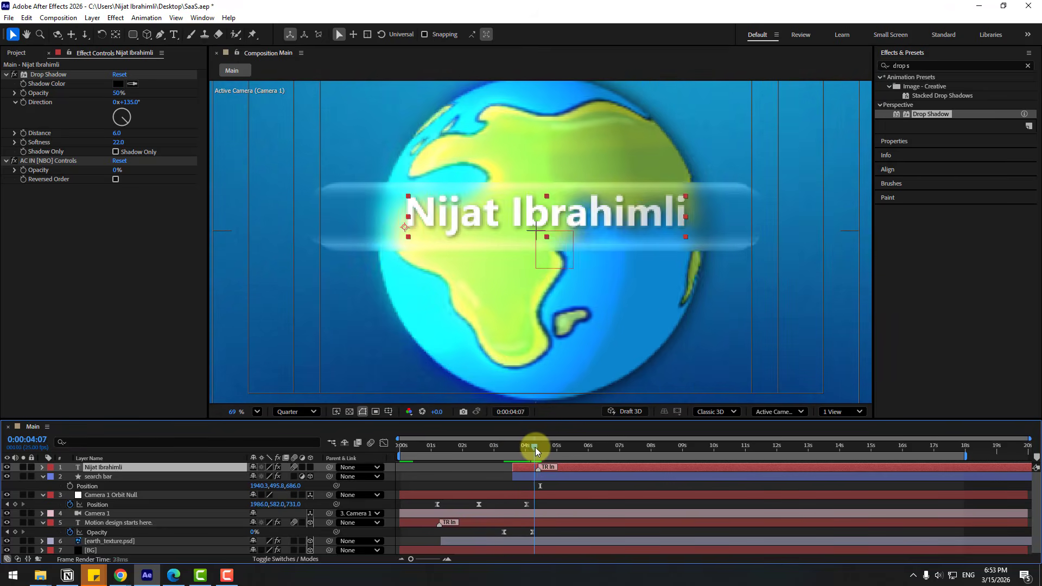